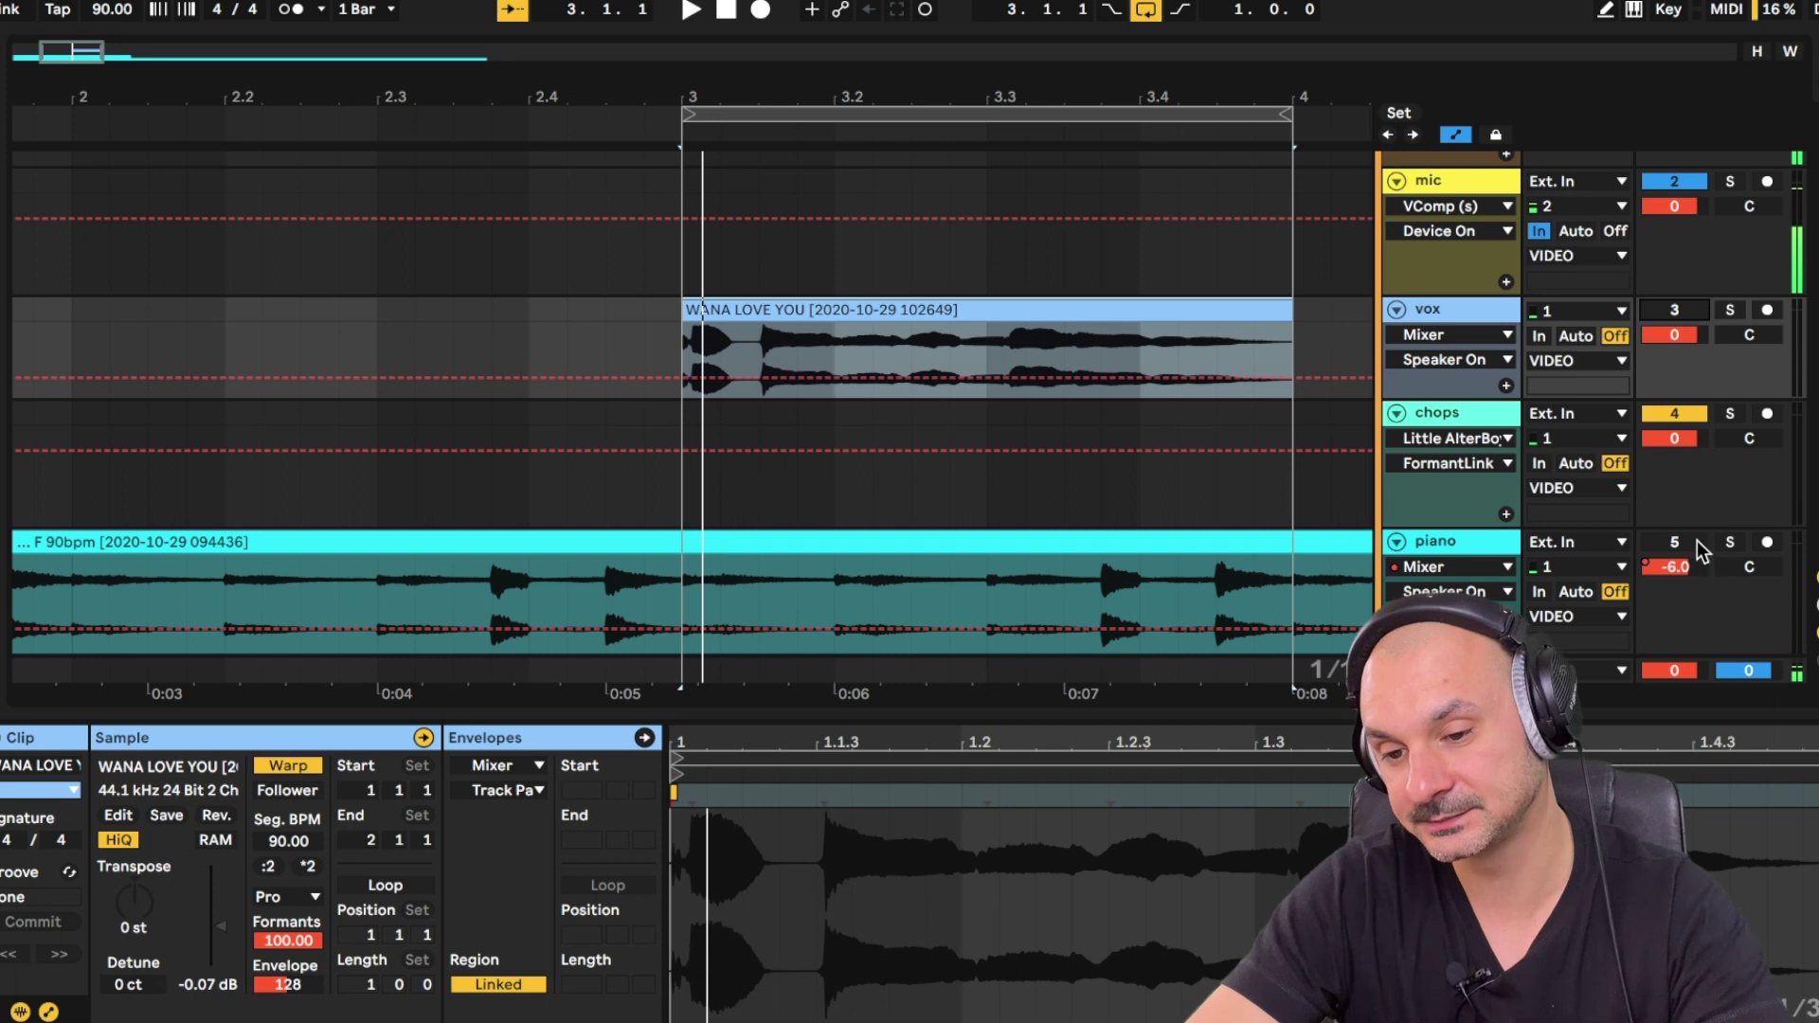
# Stop playback and set the WANA LOVE YOU vocal clip's warp mode to Complex Pro.
pyautogui.press('space')
pyautogui.scroll(-1, 1697, 540)
pyautogui.scroll(-1, 1696, 540)
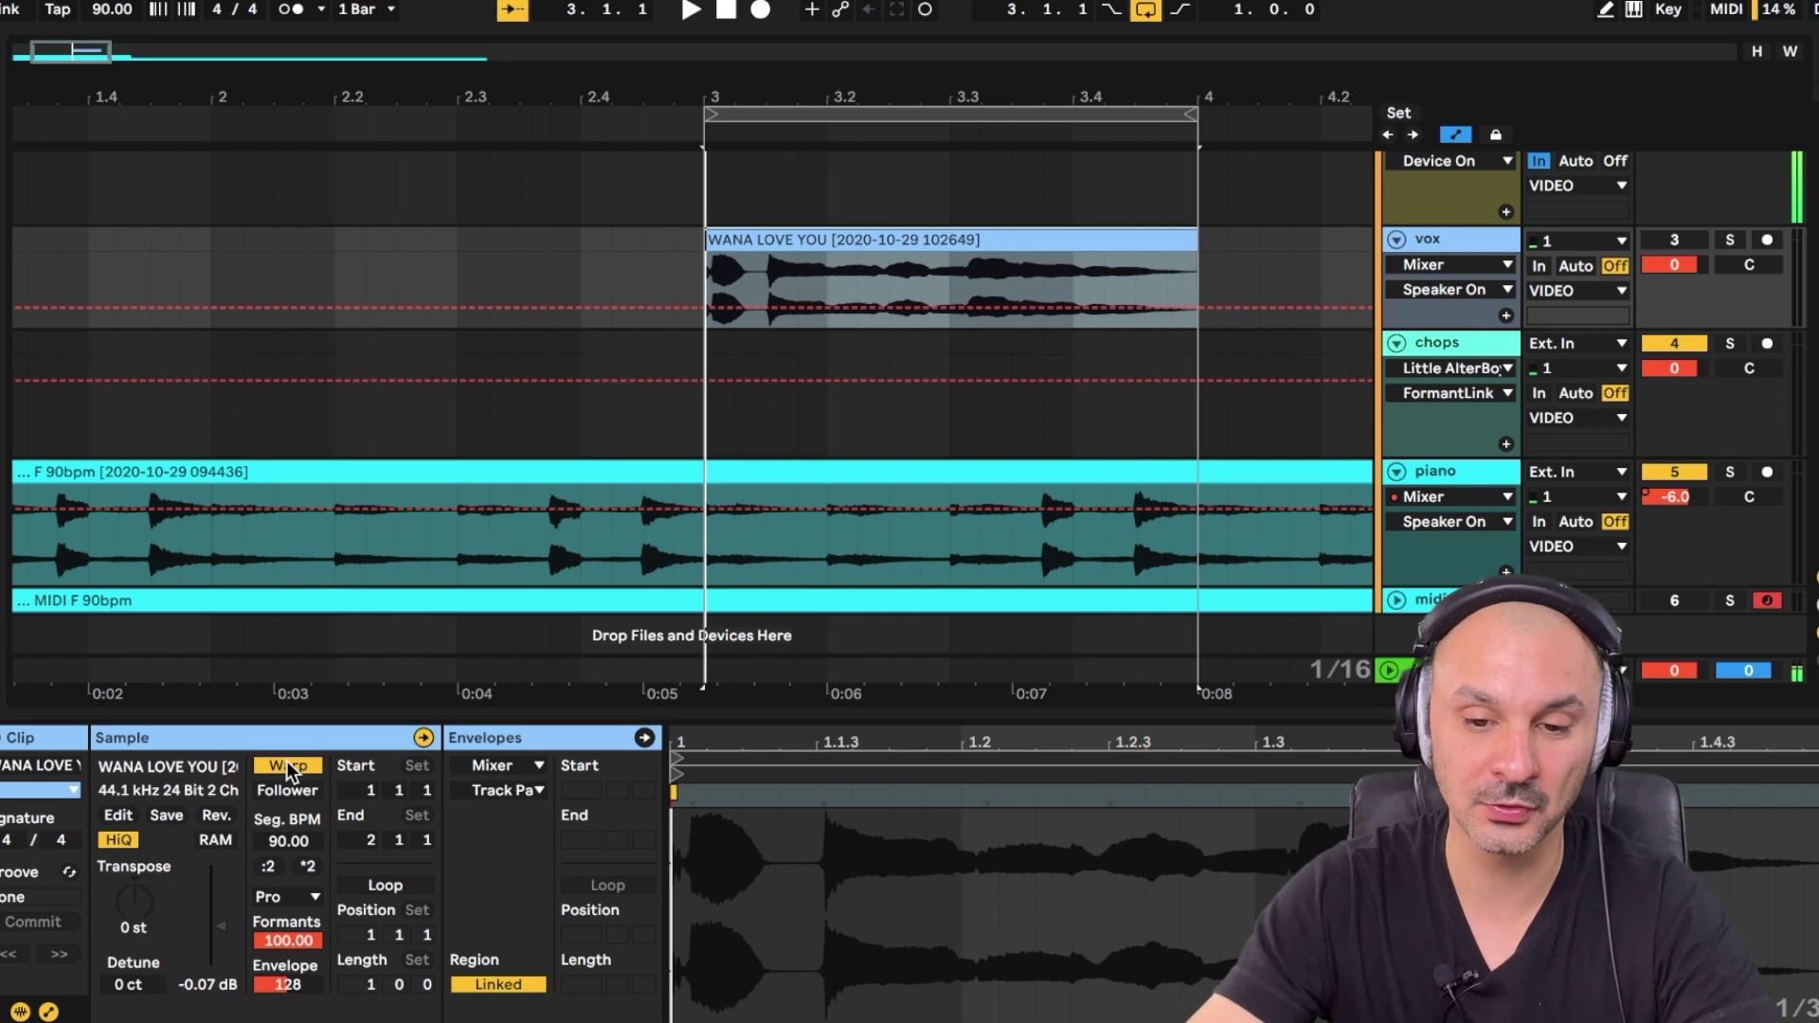
pyautogui.click(316, 899)
pyautogui.click(304, 1022)
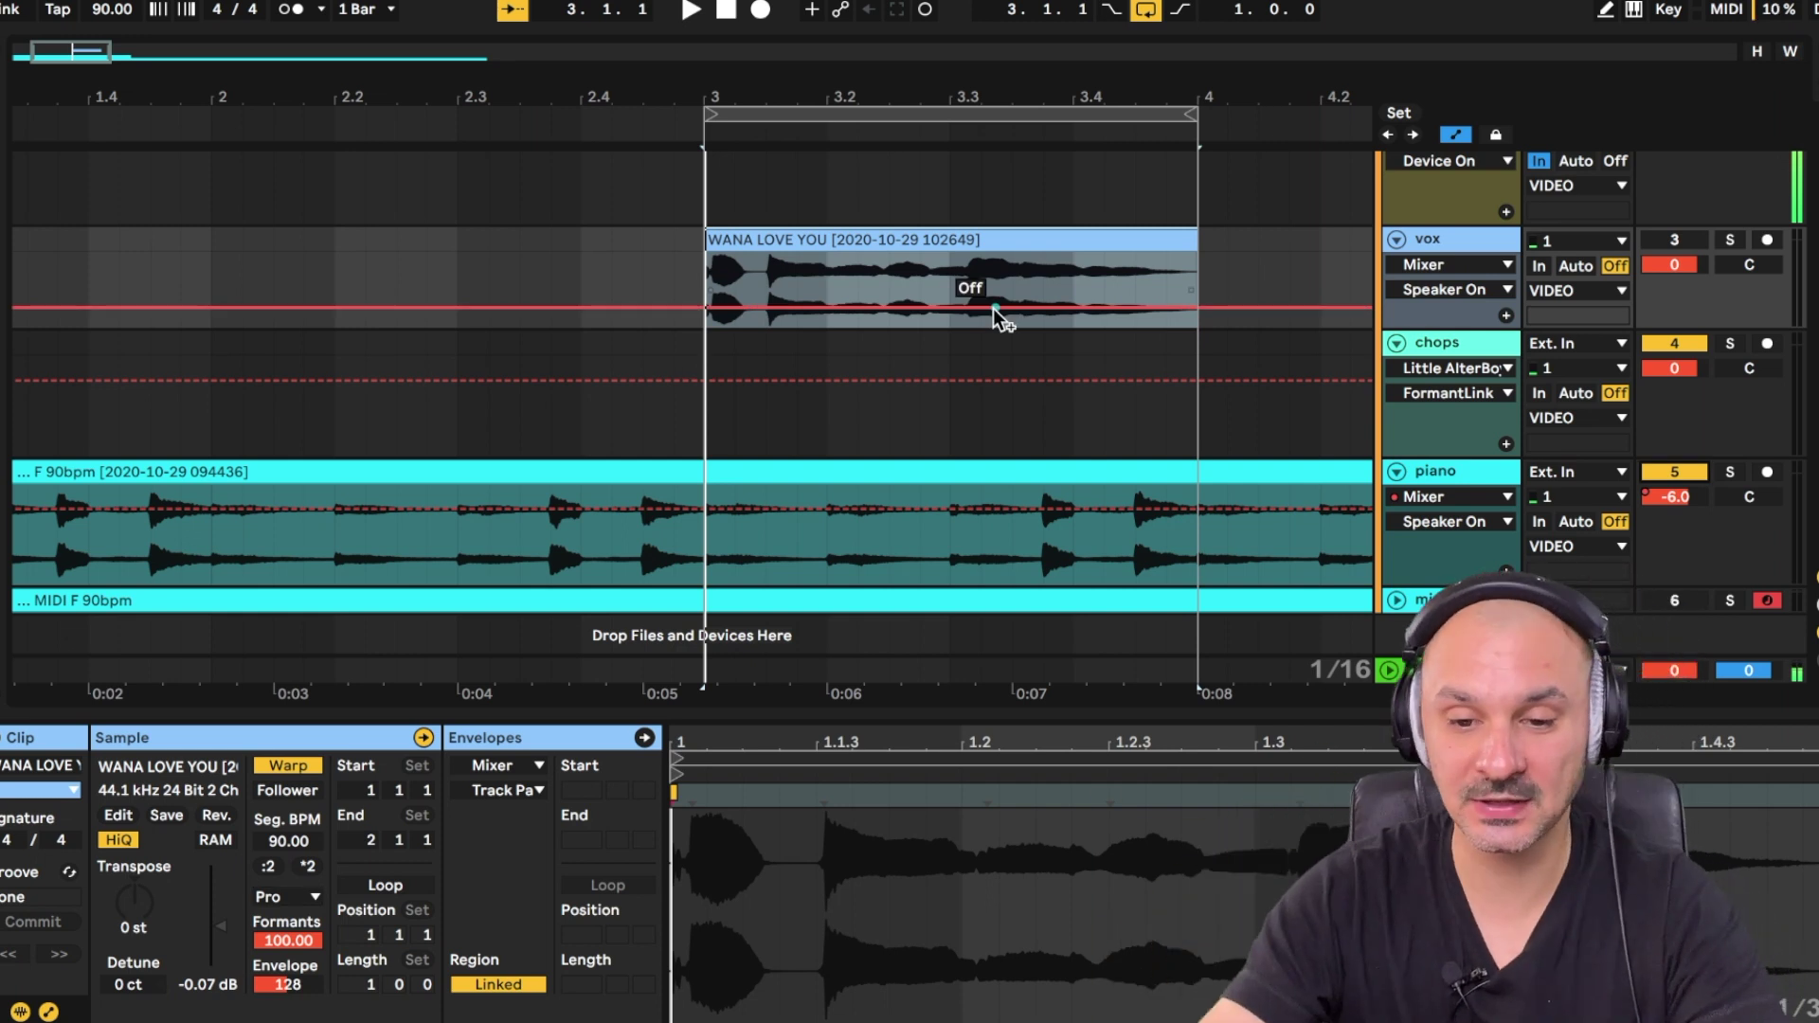
# Split the first word out of the WANA LOVE YOU clip, move it onto the chops track, and hide the automation.
pyautogui.scroll(5, 992, 309)
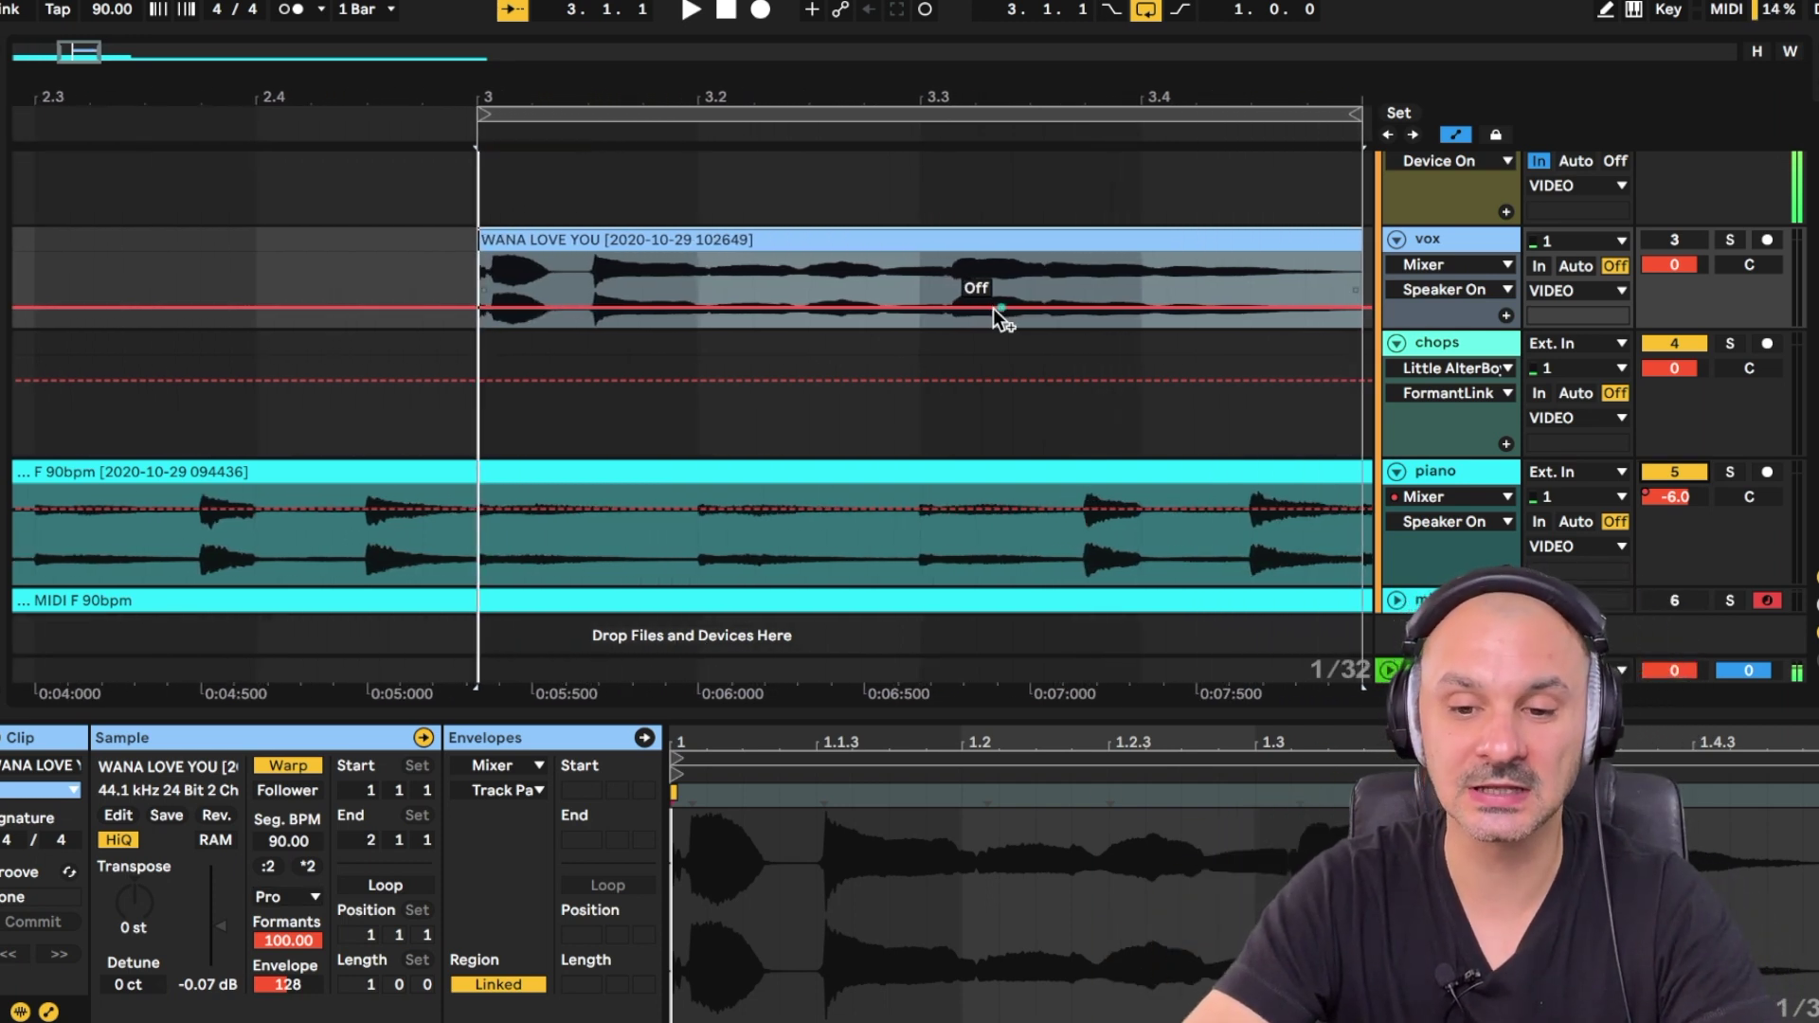
pyautogui.scroll(5, 993, 309)
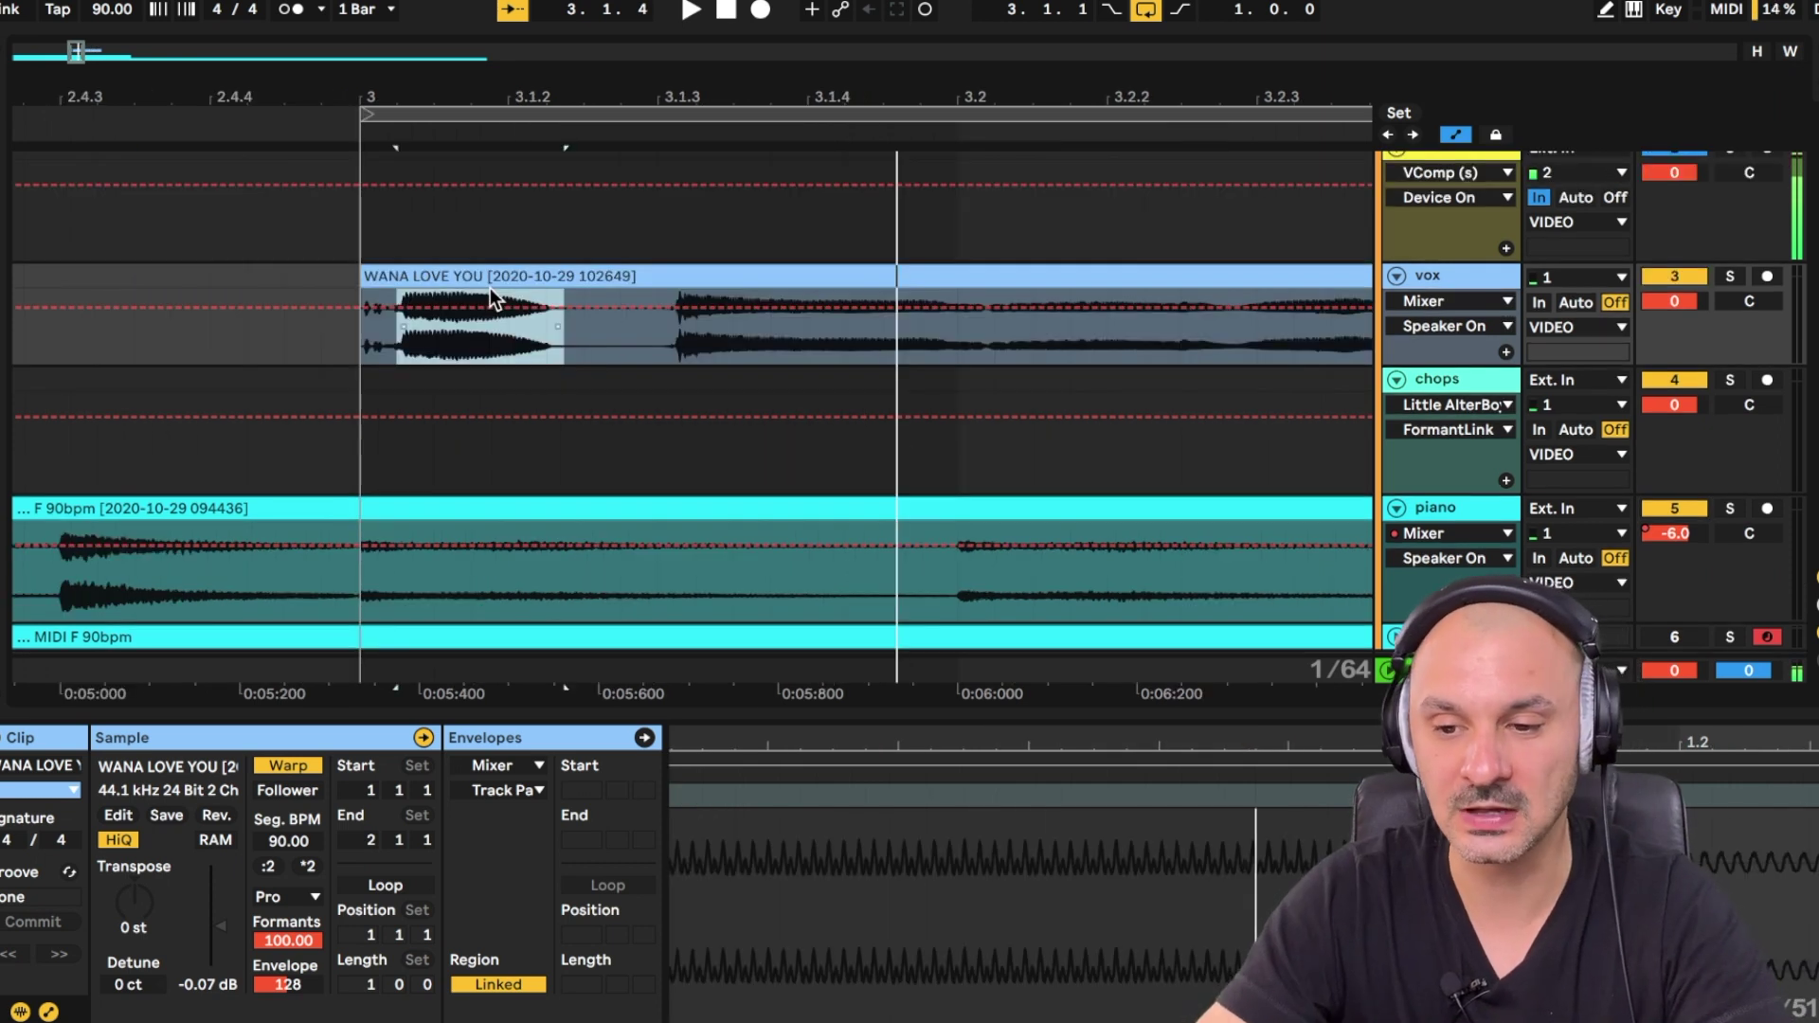
pyautogui.press('space')
pyautogui.press('space')
pyautogui.click(398, 280)
pyautogui.moveTo(298, 321); pyautogui.dragTo(445, 324)
pyautogui.hotkey('ctrl', 'e')
pyautogui.press('a')
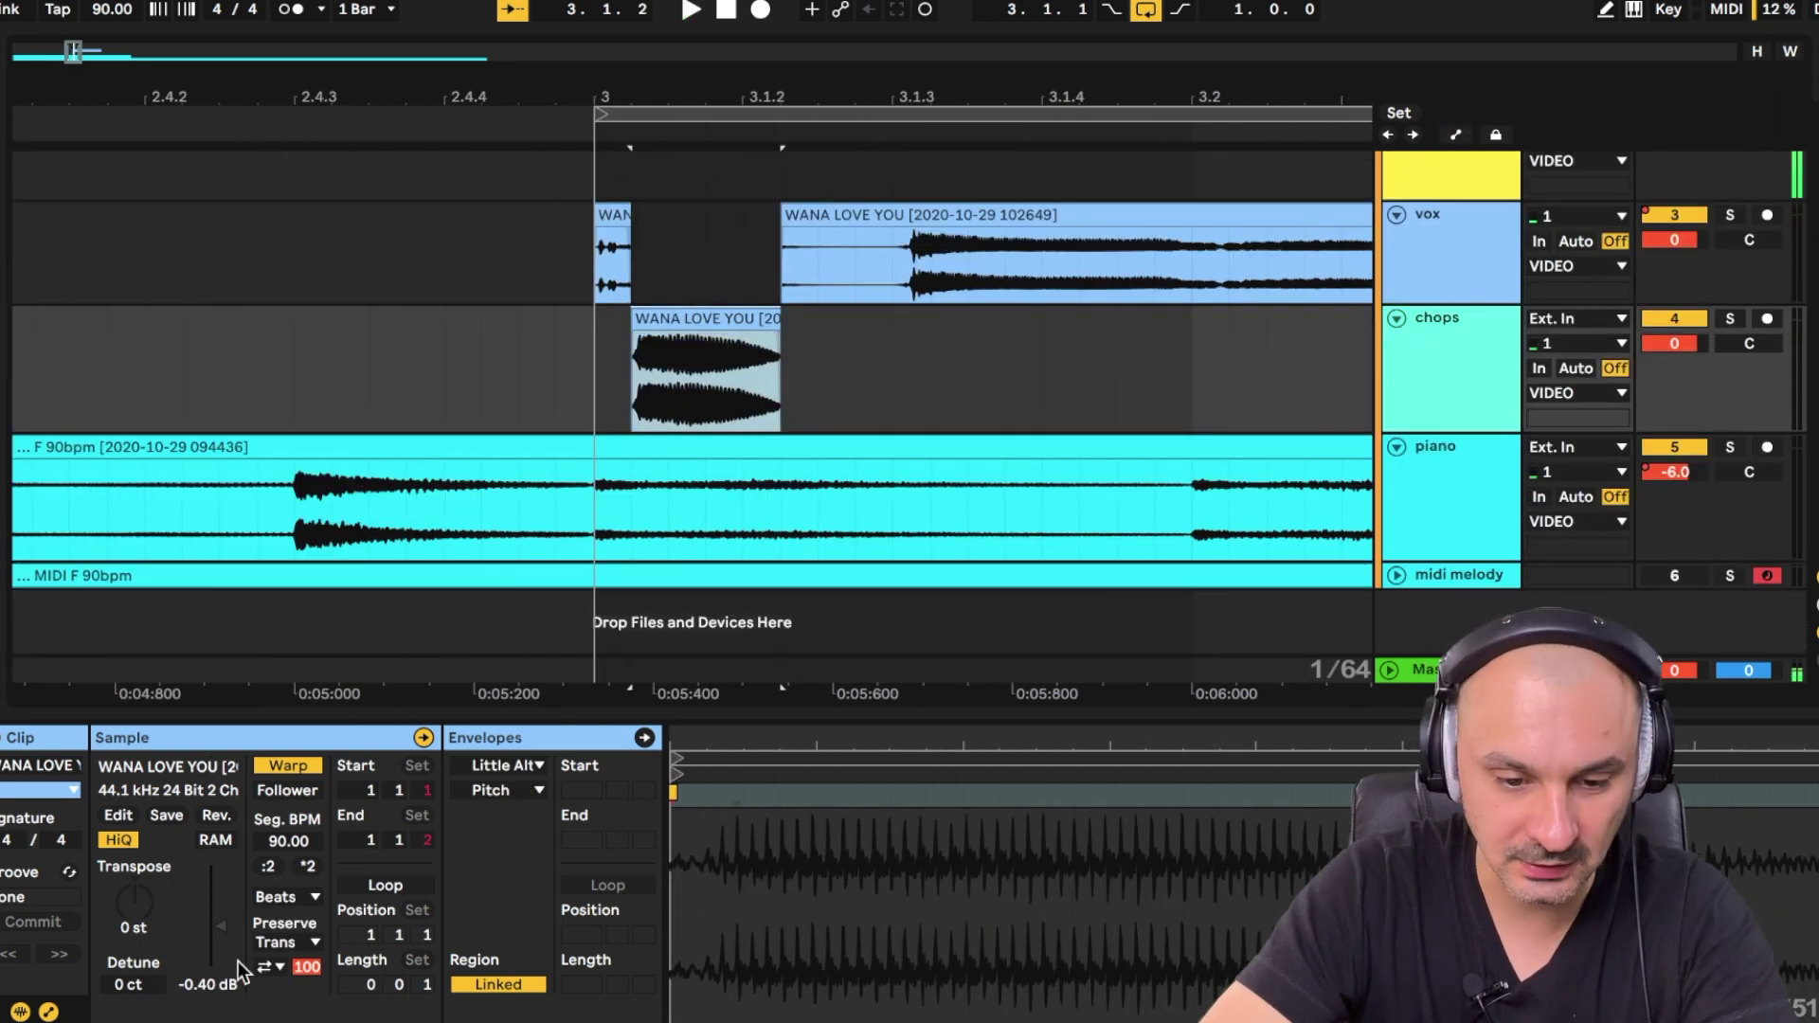
# Set the extracted chop's warp mode to Beats and move it earlier on the chops track.
pyautogui.click(287, 897)
pyautogui.click(287, 1010)
pyautogui.moveTo(739, 354); pyautogui.dragTo(146, 366)
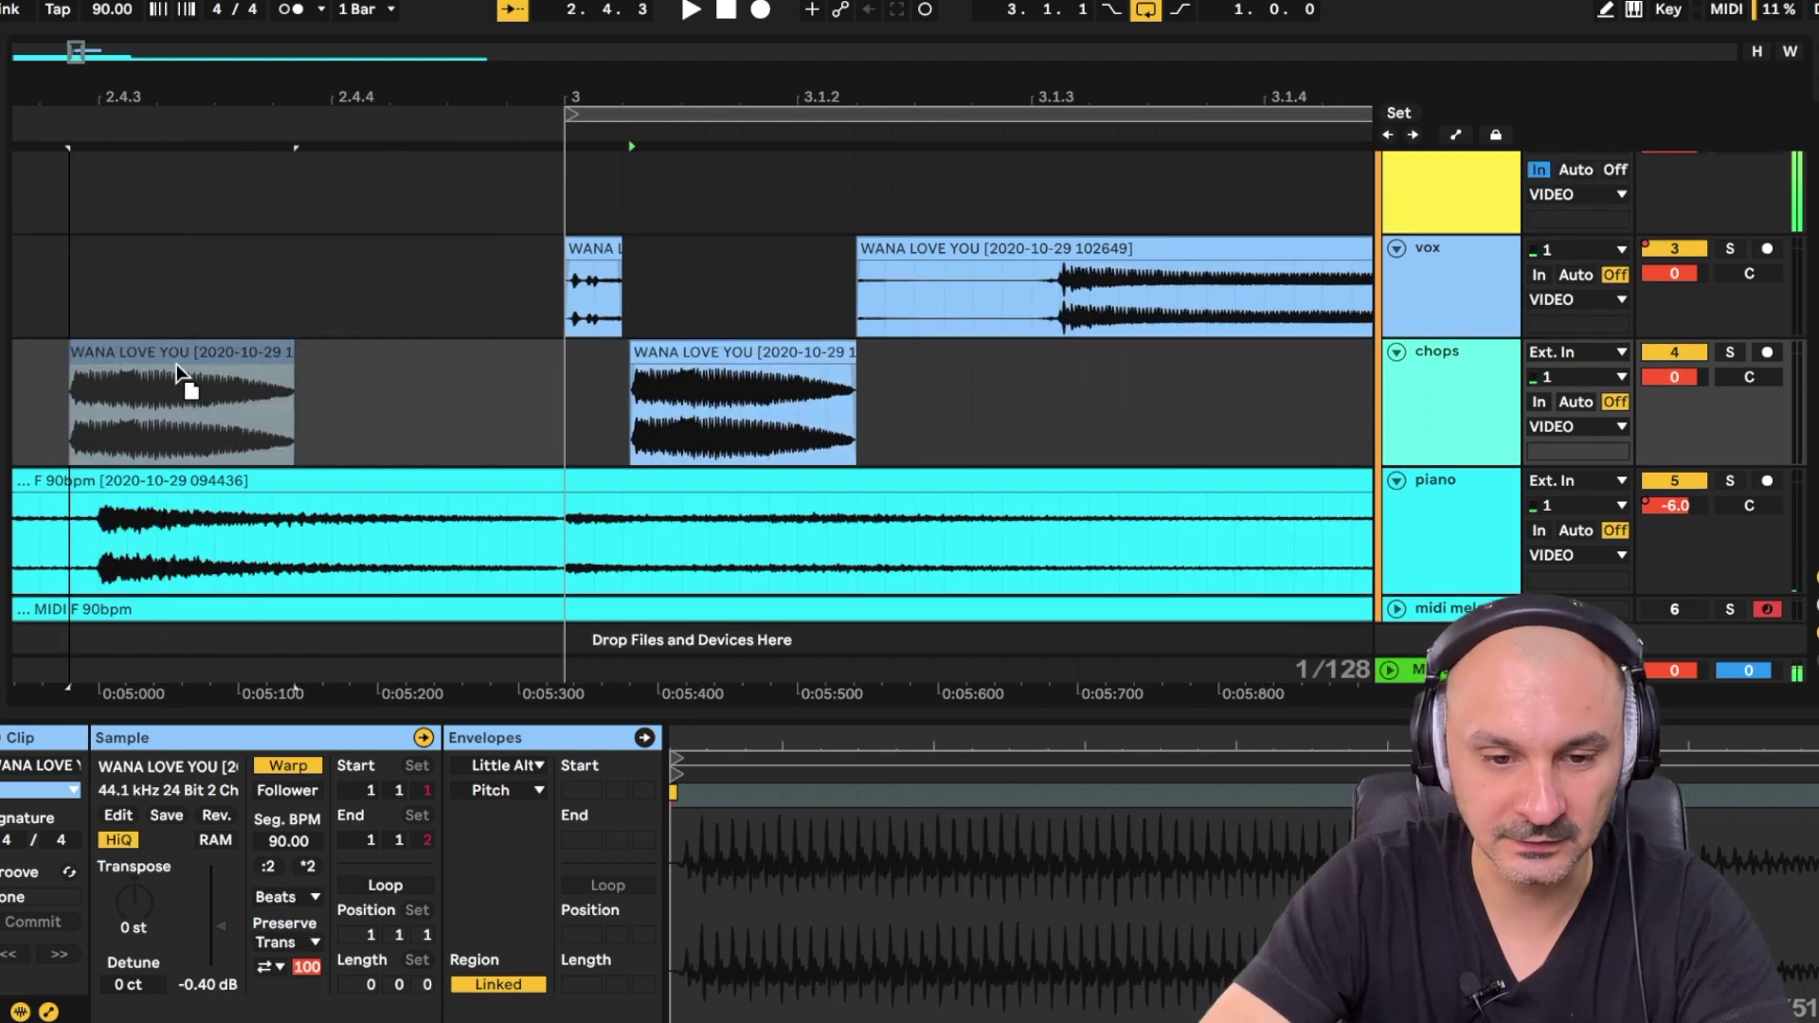
# Audition the rest of the vocal clip and isolate the word starting just after 3.1.3 as another chop.
pyautogui.hscroll(5, 1043, 288)
pyautogui.scroll(1, 1043, 288)
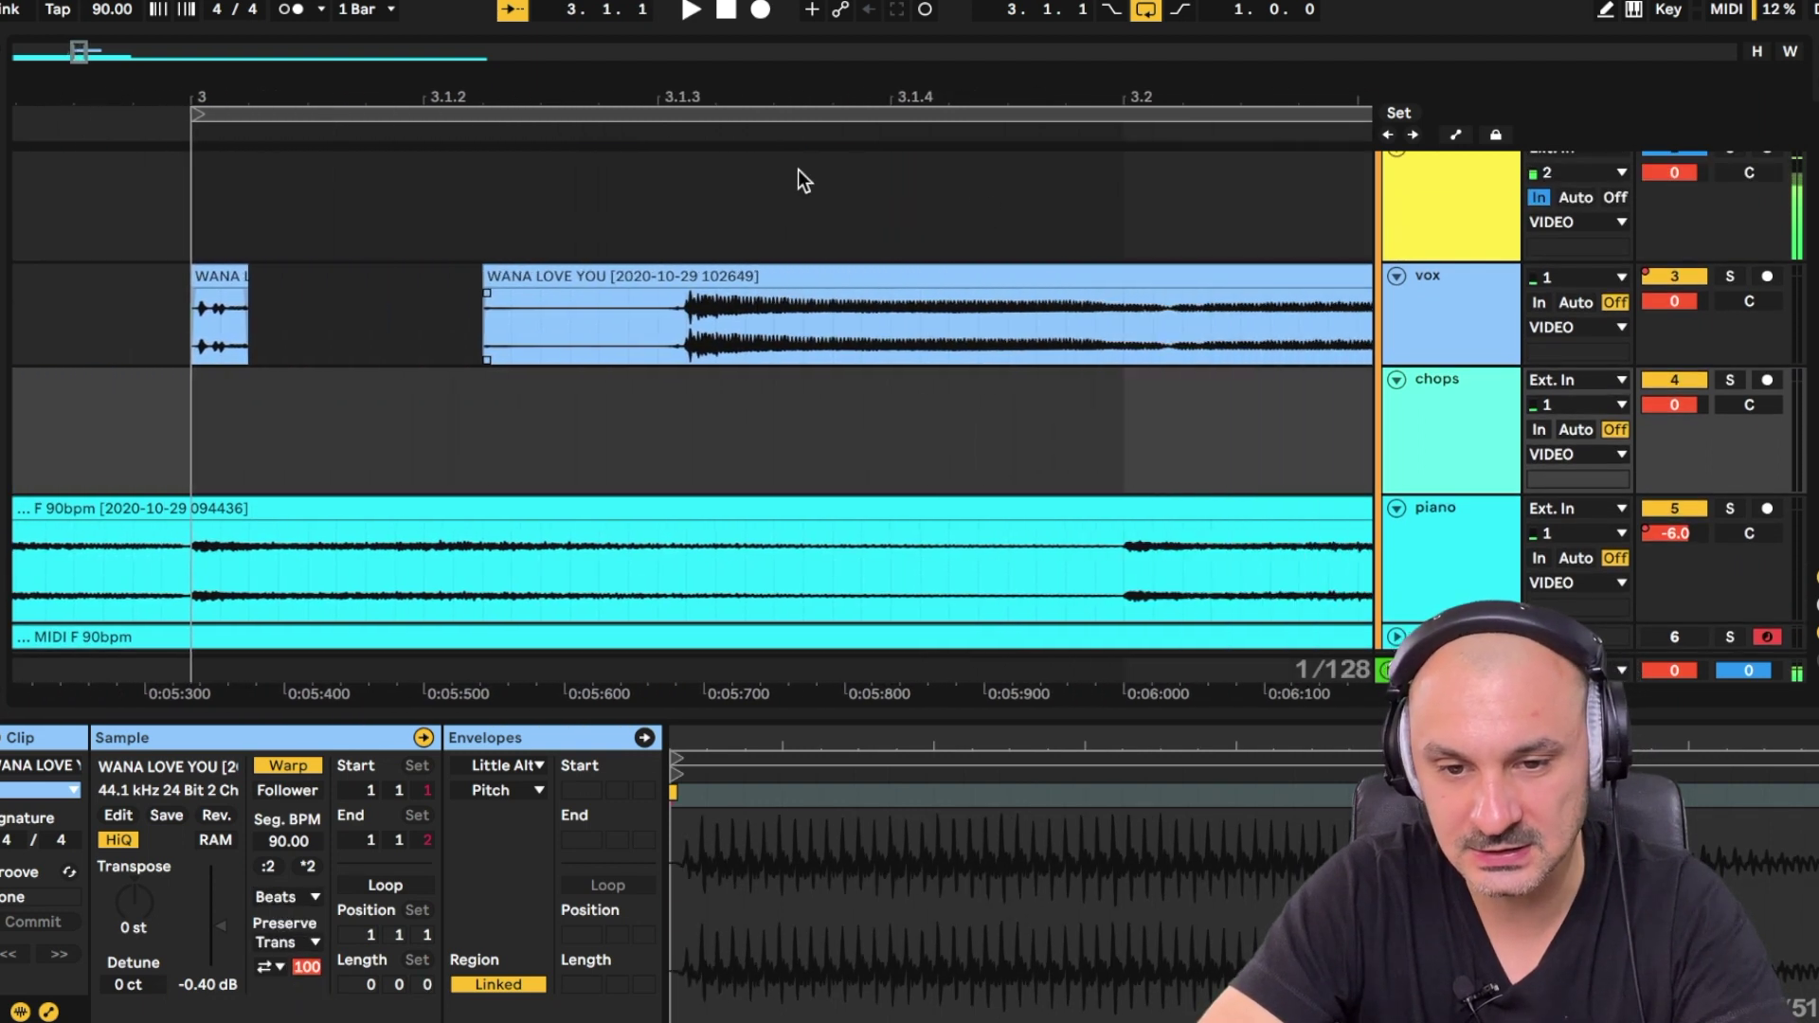
pyautogui.click(641, 130)
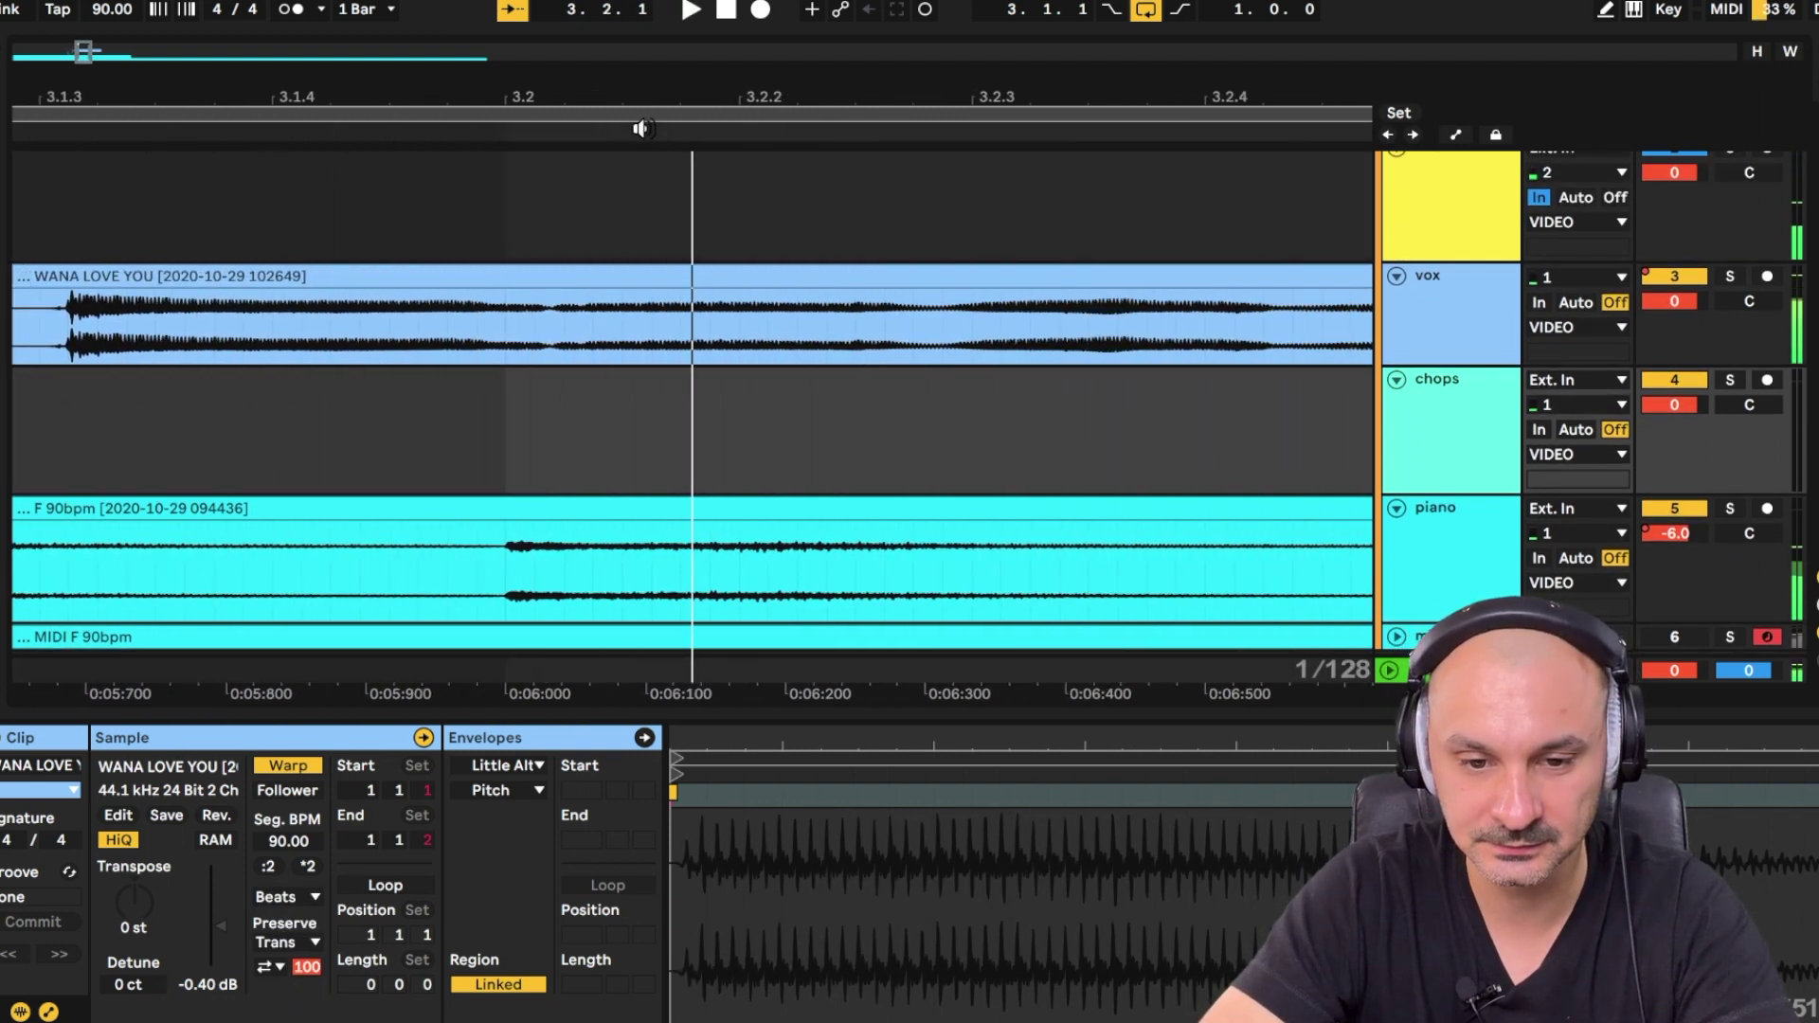
pyautogui.scroll(5, 320, 313)
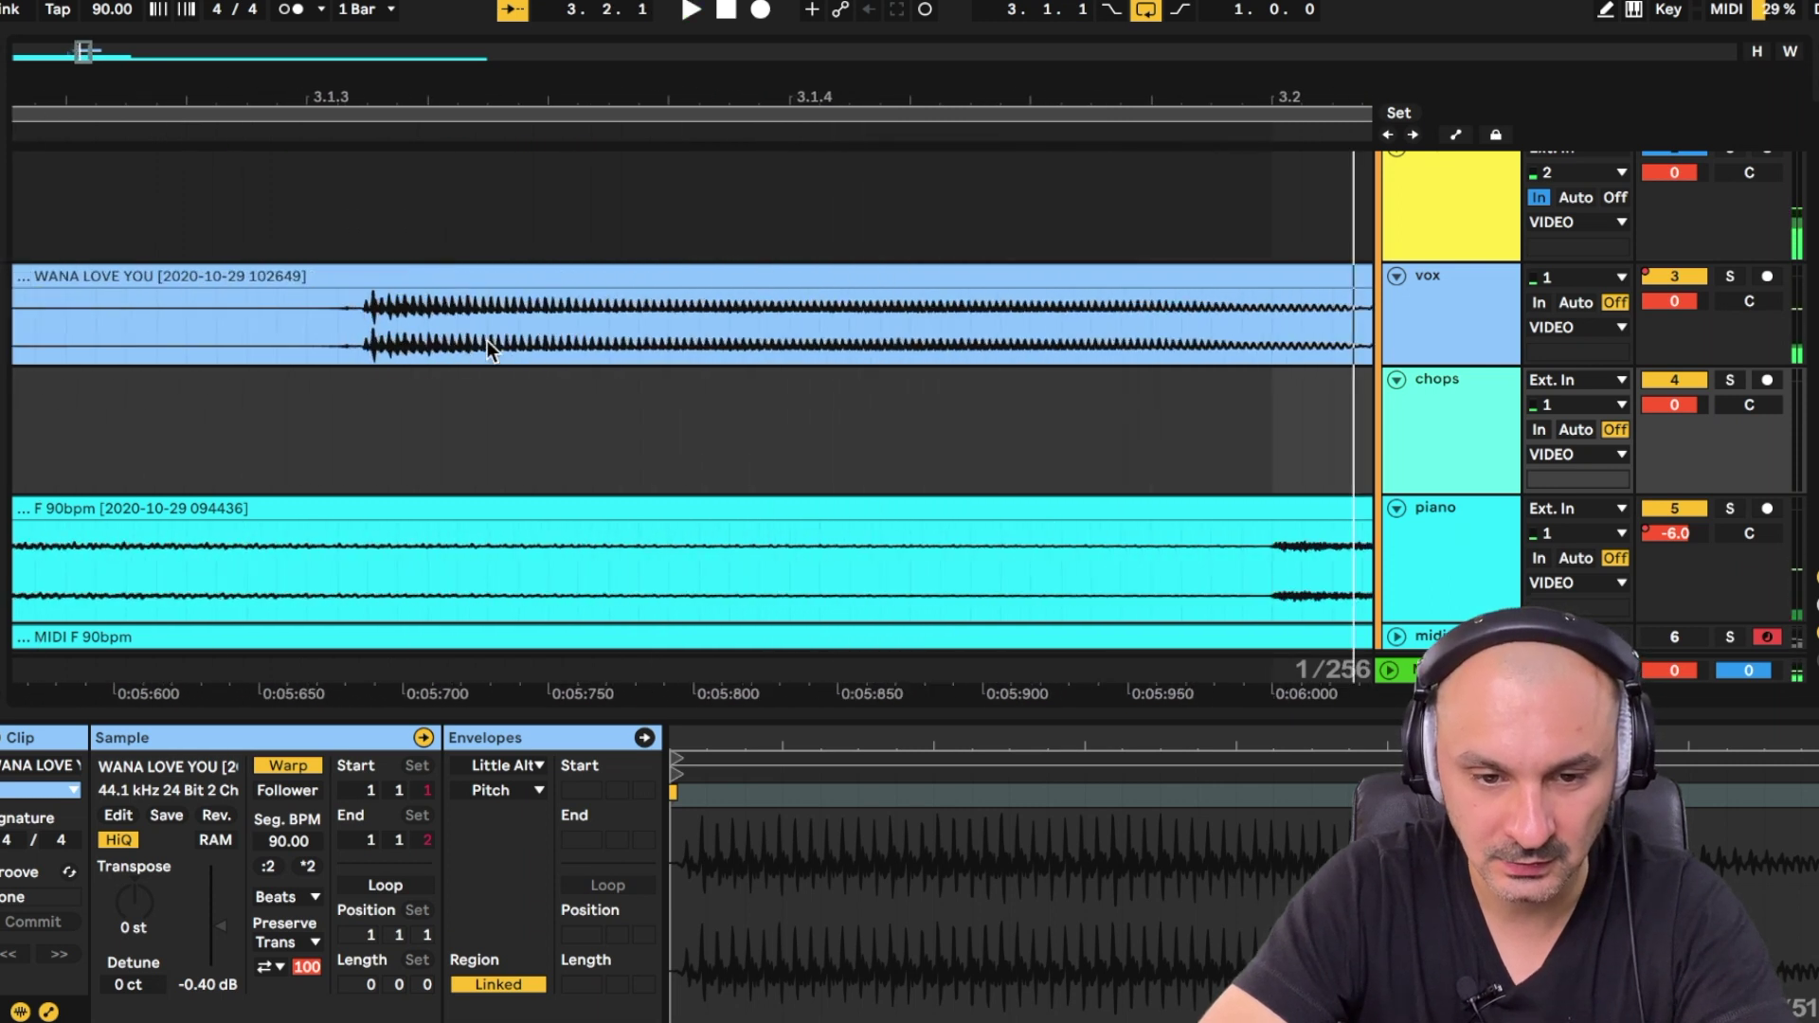
pyautogui.scroll(1, 464, 388)
pyautogui.moveTo(360, 377)
pyautogui.mouseDown()
pyautogui.moveTo(1070, 375)
pyautogui.moveTo(844, 467)
pyautogui.moveTo(865, 426)
pyautogui.moveTo(691, 450)
pyautogui.moveTo(457, 443)
pyautogui.moveTo(623, 445)
pyautogui.moveTo(559, 521)
pyautogui.moveTo(822, 361)
pyautogui.moveTo(362, 367)
pyautogui.mouseUp()
# Bring the first chop to the start of the chops track and place the other vocal pieces around 1.2 and 1.3.
pyautogui.hscroll(-10, 362, 367)
pyautogui.moveTo(1071, 388); pyautogui.dragTo(1305, 379)
pyautogui.hscroll(-2, 363, 320)
pyautogui.moveTo(1128, 318); pyautogui.dragTo(95, 325)
pyautogui.moveTo(171, 319); pyautogui.dragTo(239, 255)
pyautogui.moveTo(247, 318); pyautogui.dragTo(400, 227)
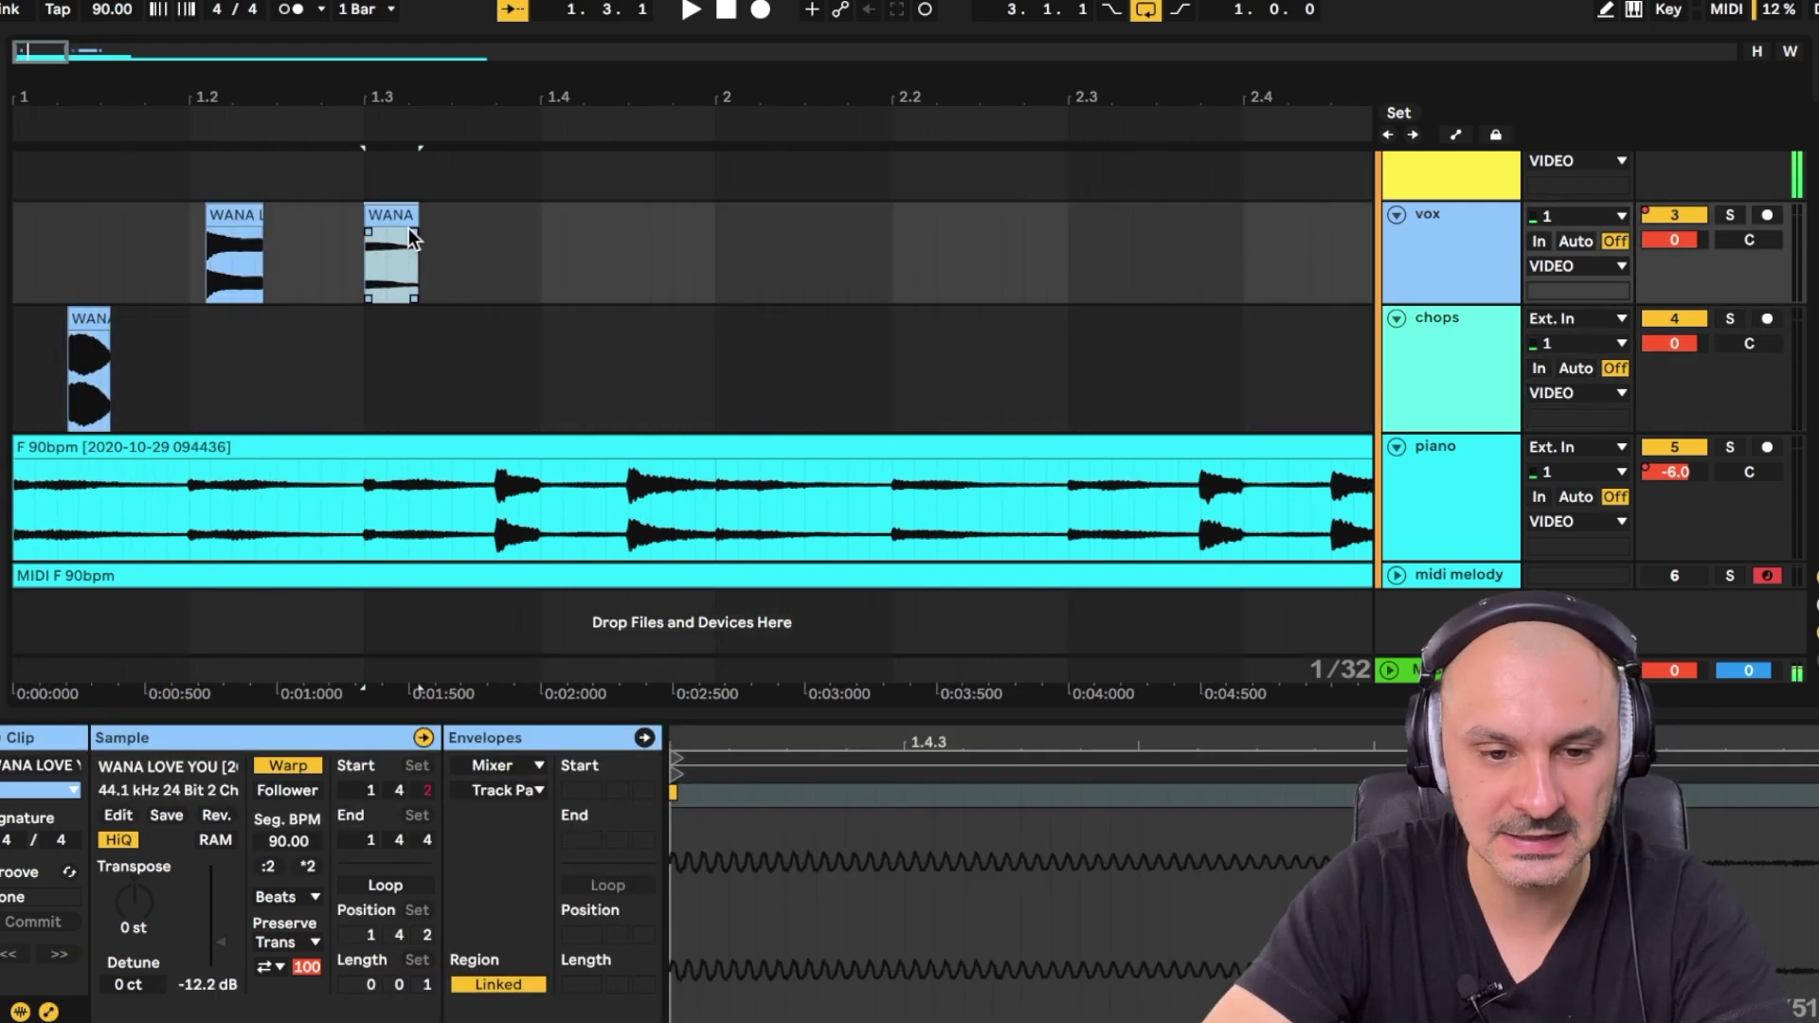
# Spread the chops across bar 1 of the chops track, adding the remaining loose vocal piece from the vox track.
pyautogui.click(95, 318)
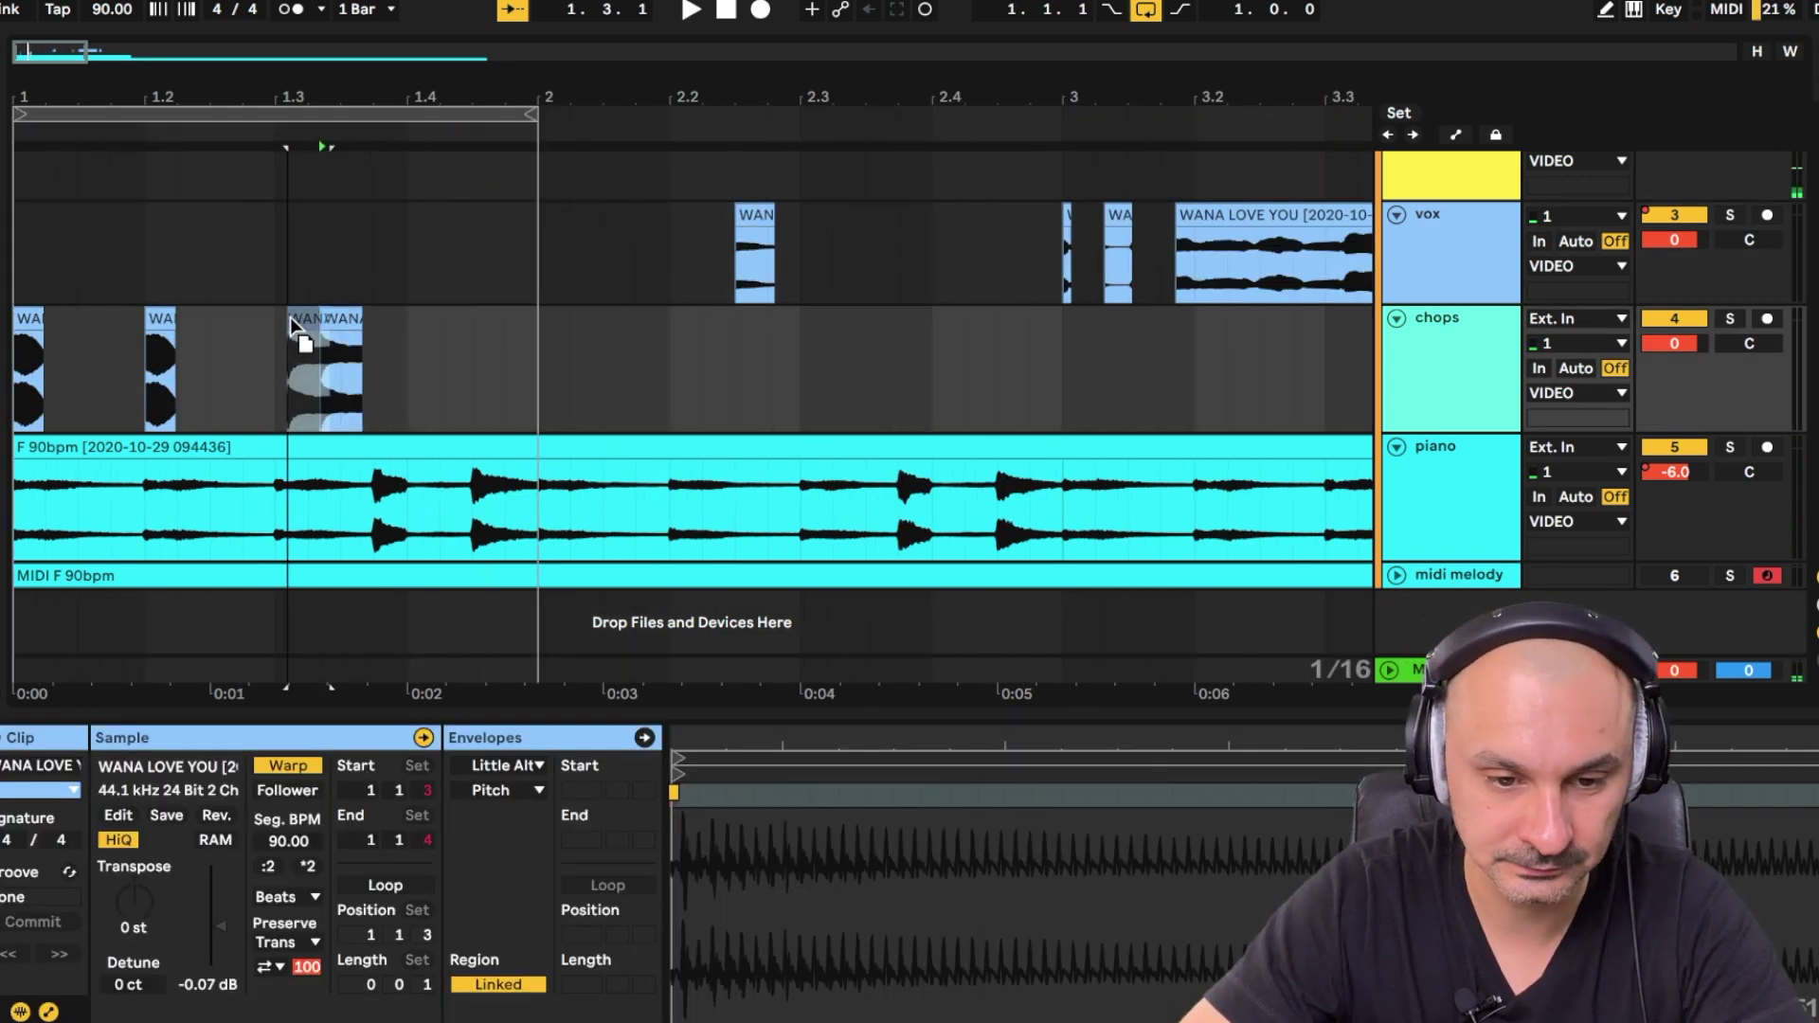
pyautogui.moveTo(289, 317); pyautogui.dragTo(394, 318)
pyautogui.moveTo(737, 218); pyautogui.dragTo(807, 216)
pyautogui.moveTo(789, 216); pyautogui.dragTo(493, 320)
# Align the later chops with the piano rhythm, copy the first chop to 1.1.3, and audition the one-bar loop.
pyautogui.press('space')
pyautogui.moveTo(291, 320)
pyautogui.mouseDown()
pyautogui.moveTo(587, 320)
pyautogui.moveTo(296, 320)
pyautogui.mouseUp()
pyautogui.moveTo(601, 319); pyautogui.dragTo(502, 319)
pyautogui.keyDown('alt'); pyautogui.moveTo(36, 320); pyautogui.dragTo(116, 327); pyautogui.keyUp('alt')
pyautogui.press('space')
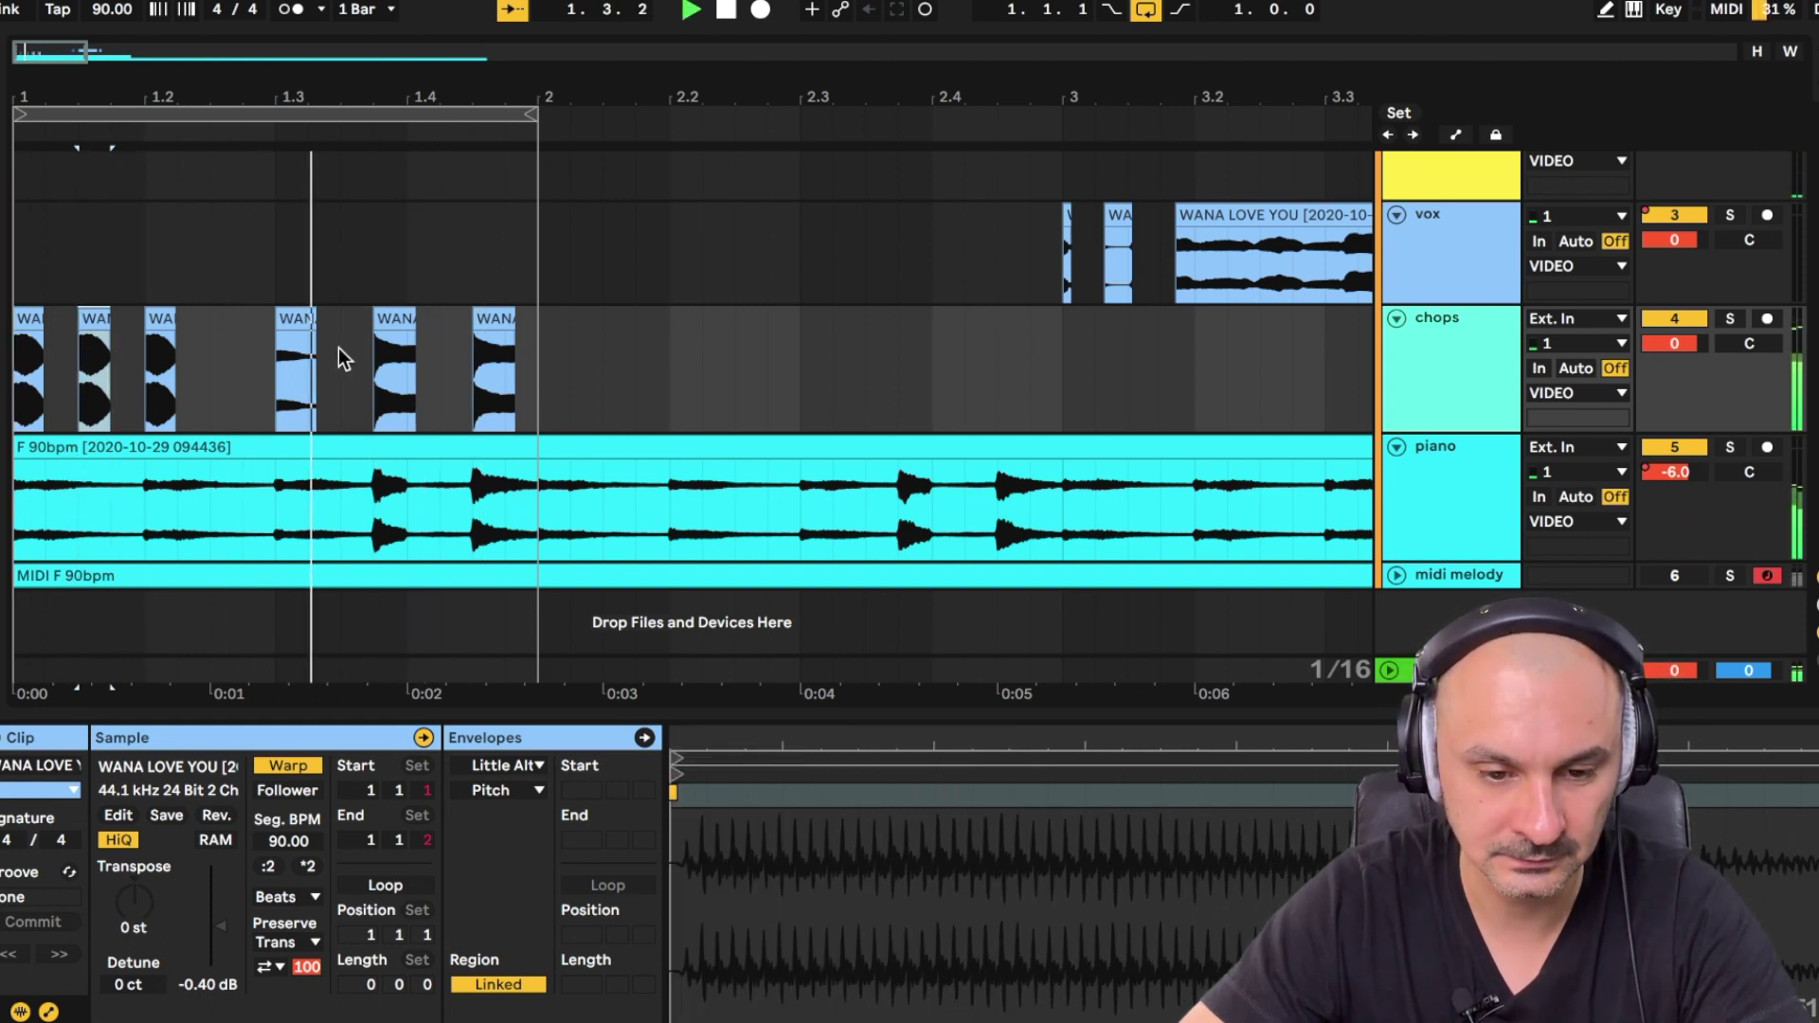
pyautogui.press('space')
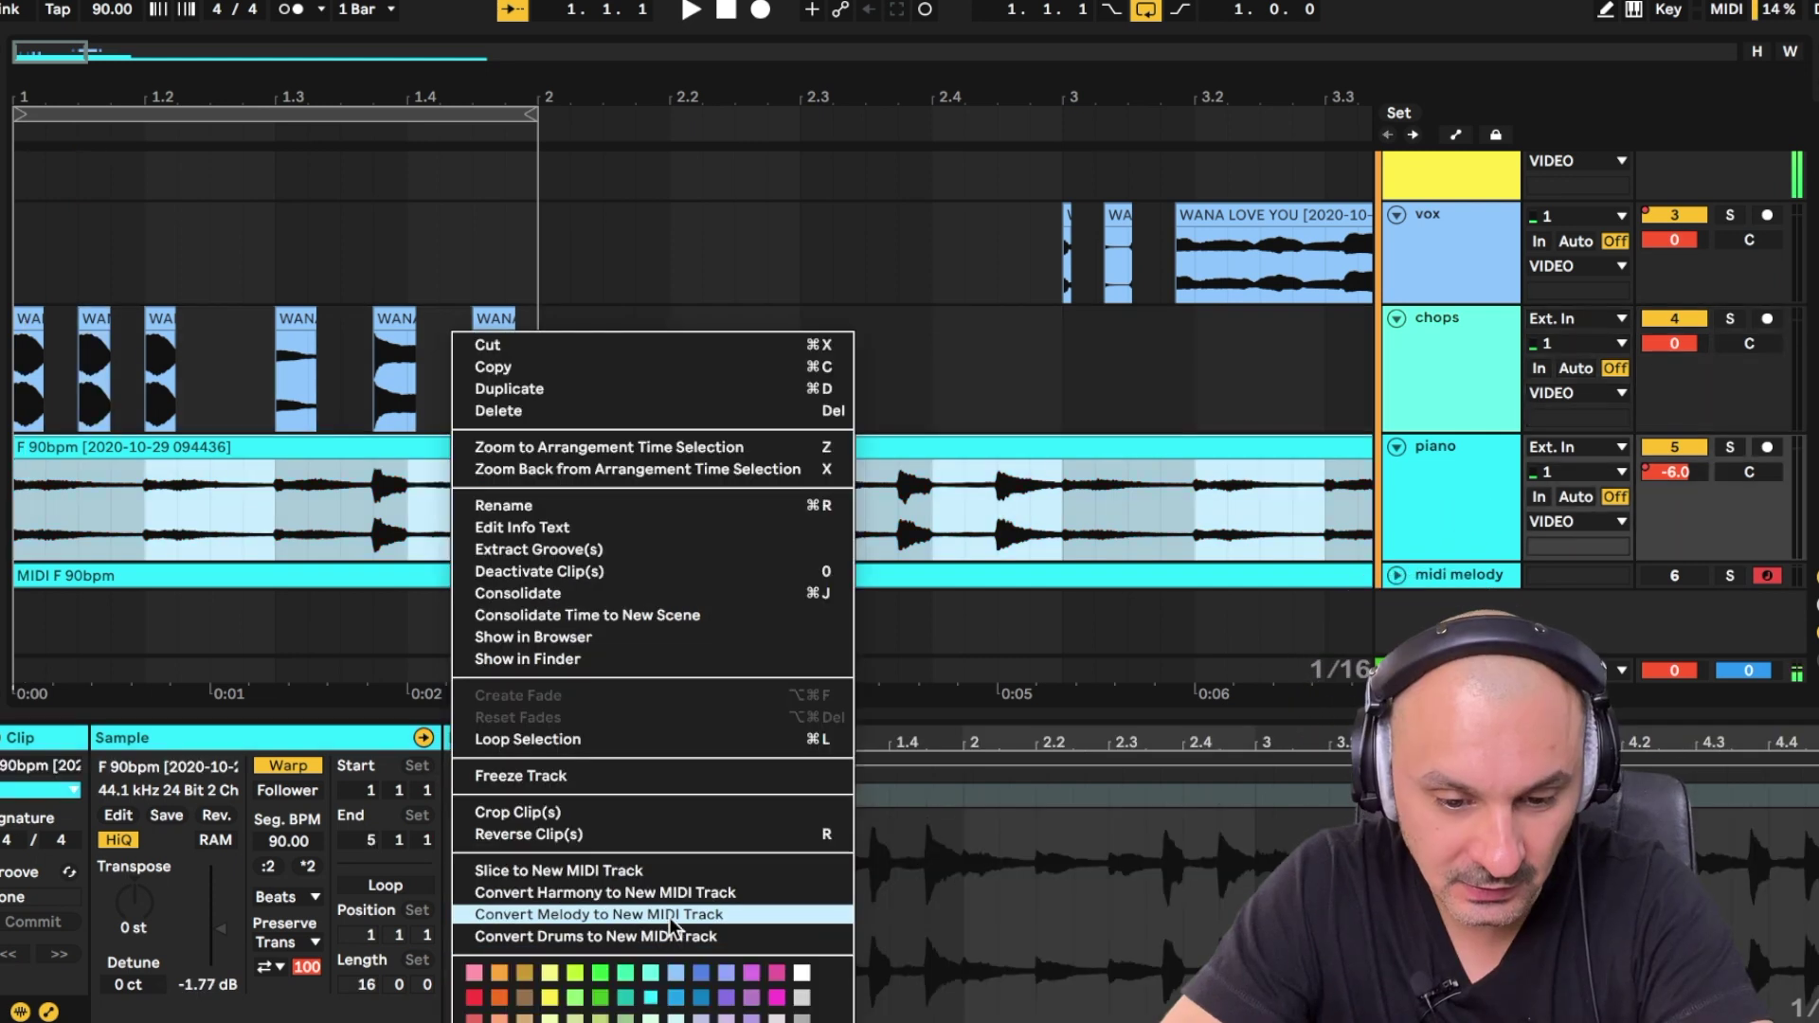
# Point out the Convert Melody to New MIDI Track option for the piano clip and unfold the midi melody track.
pyautogui.rightClick(454, 498)
pyautogui.click(671, 911)
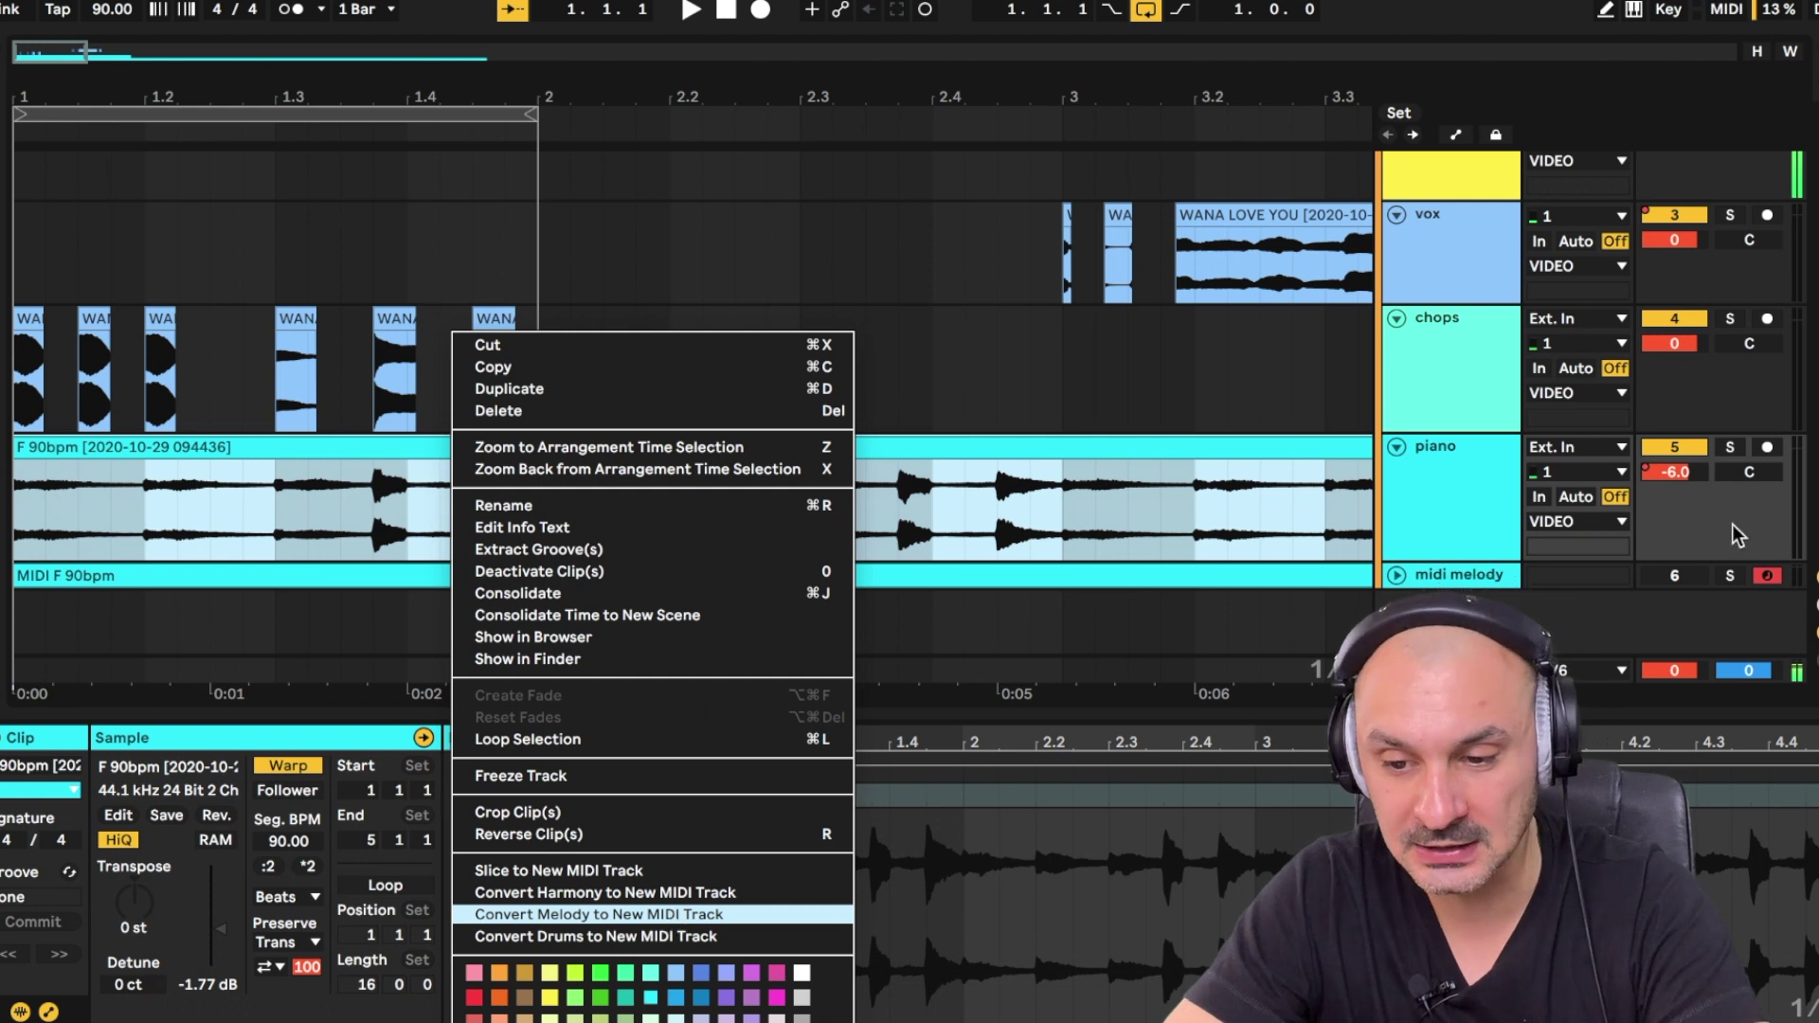
pyautogui.click(1396, 575)
pyautogui.scroll(-3, 1146, 513)
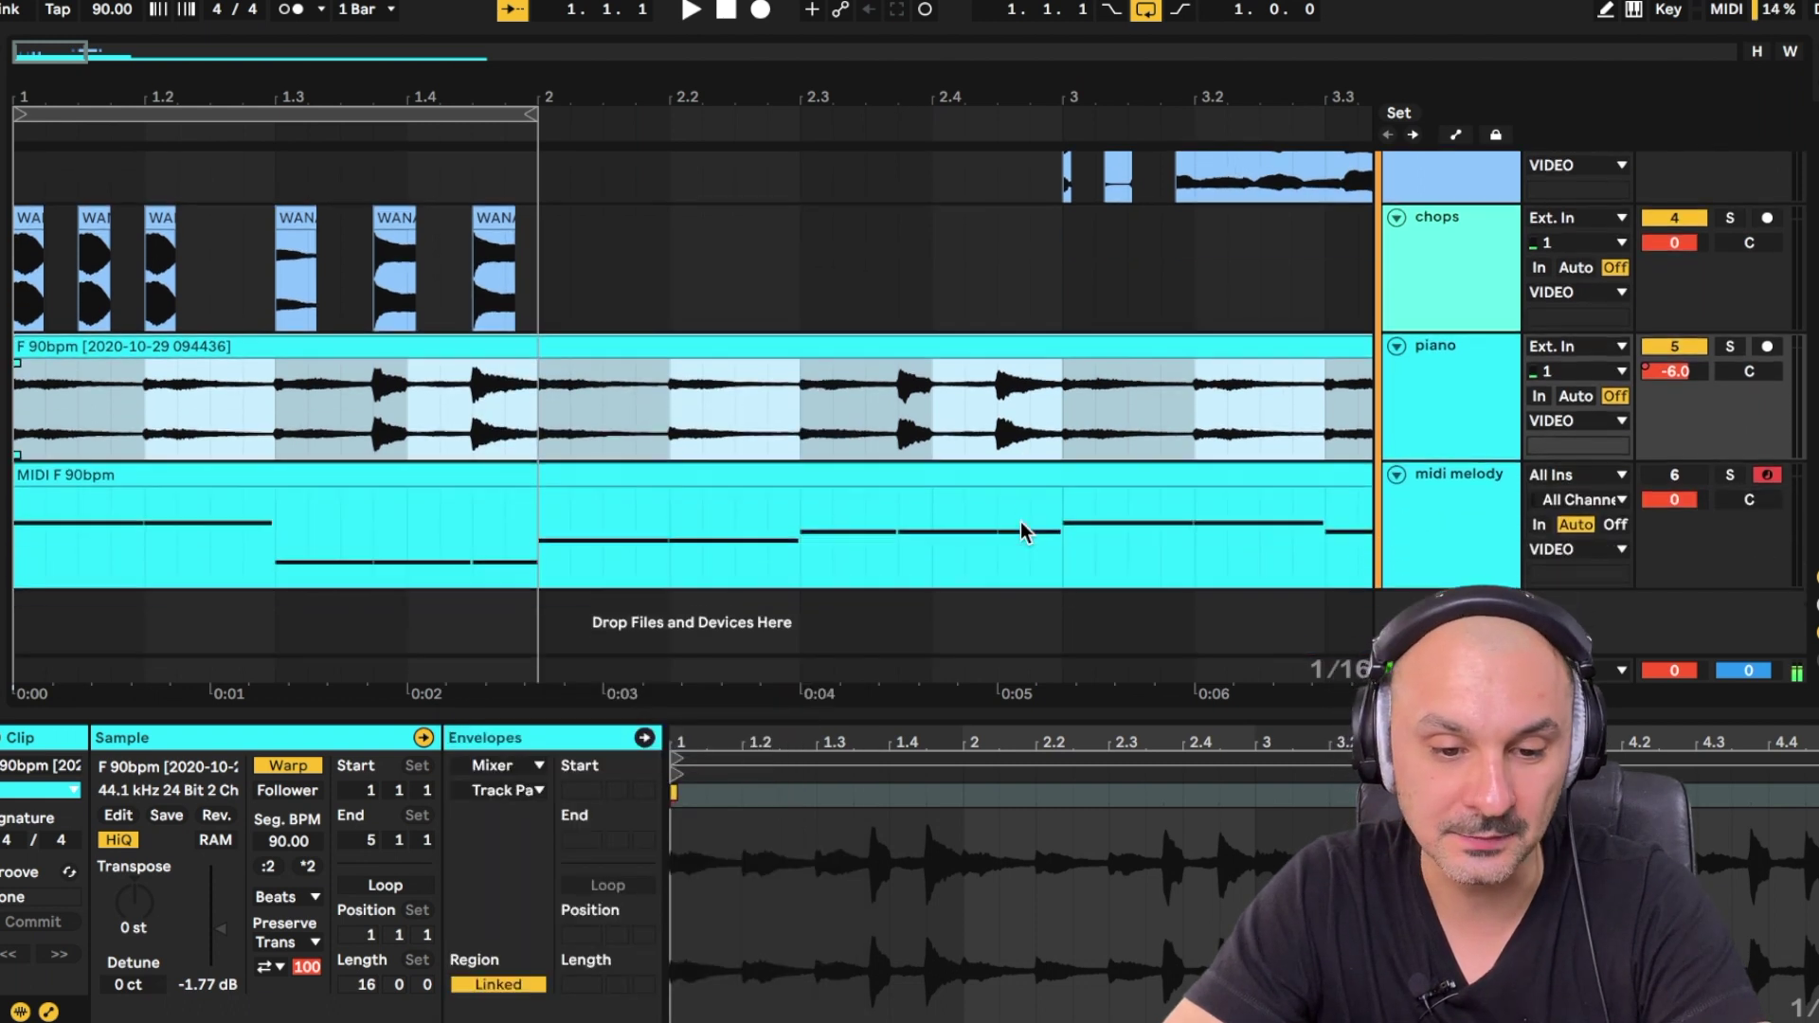
# Mute the piano track, activate the midi melody track, and play the melody with the chops.
pyautogui.click(1446, 544)
pyautogui.press('space')
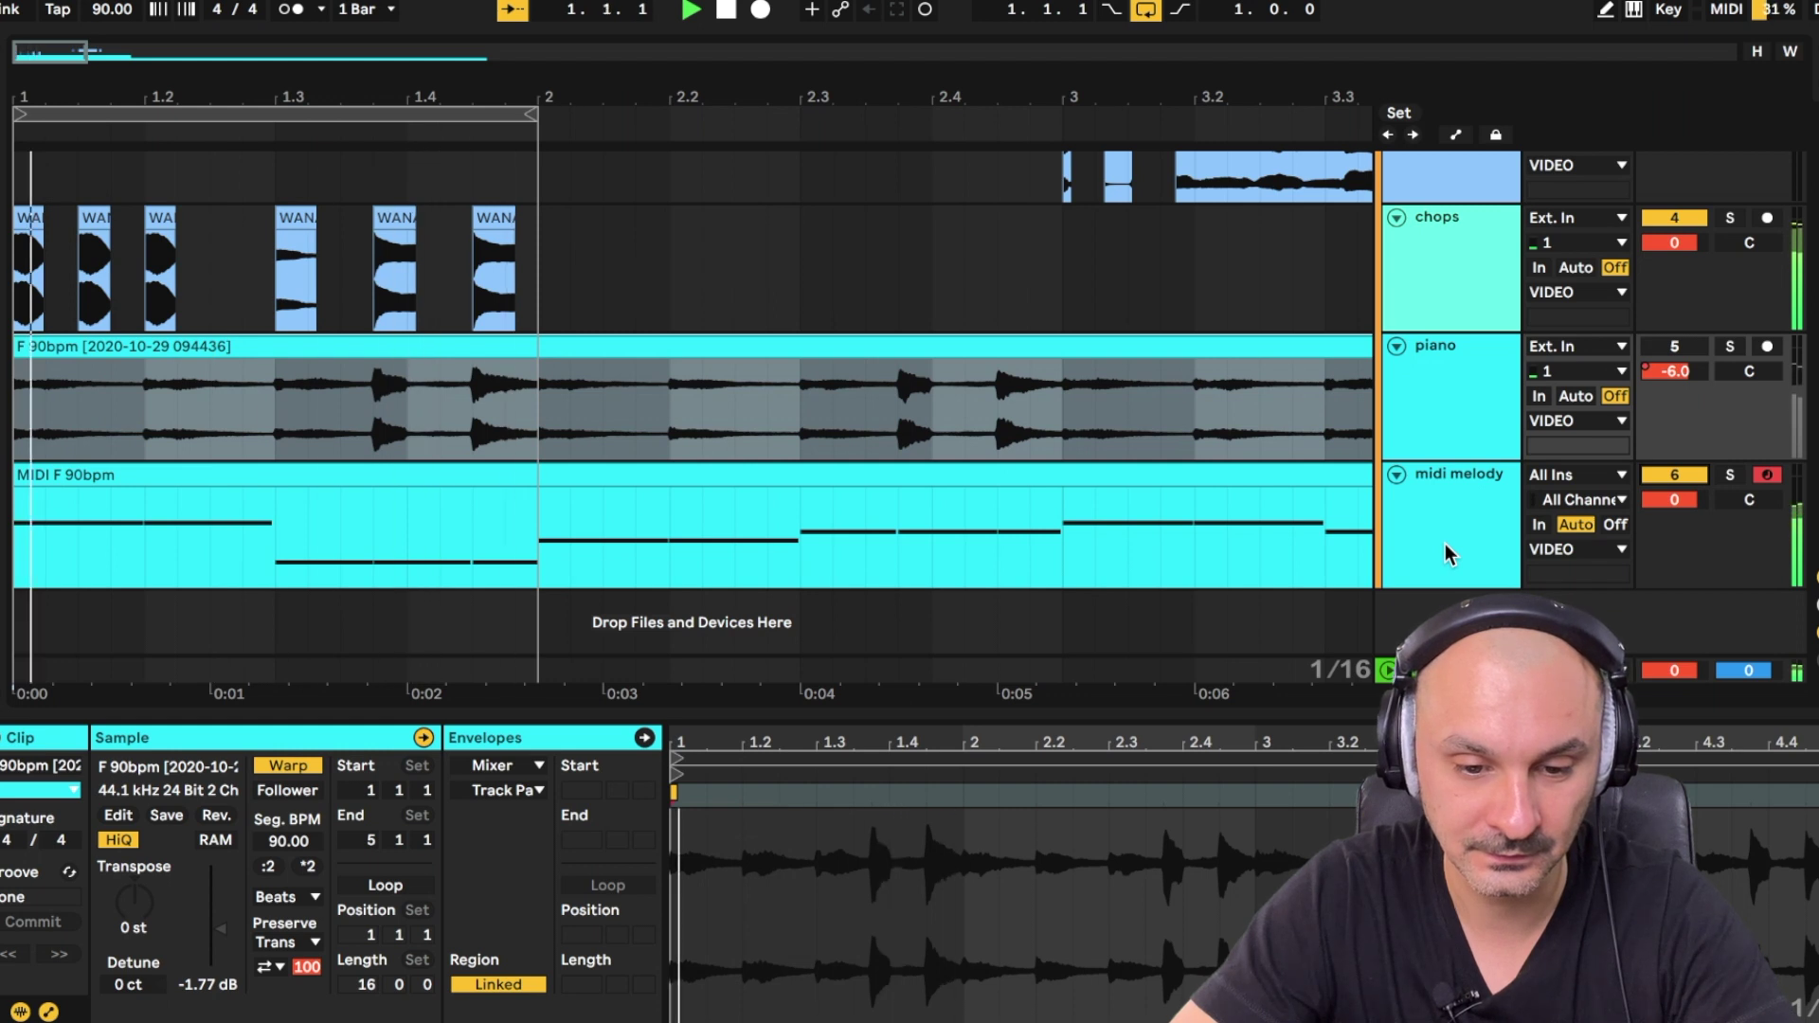
pyautogui.press('space')
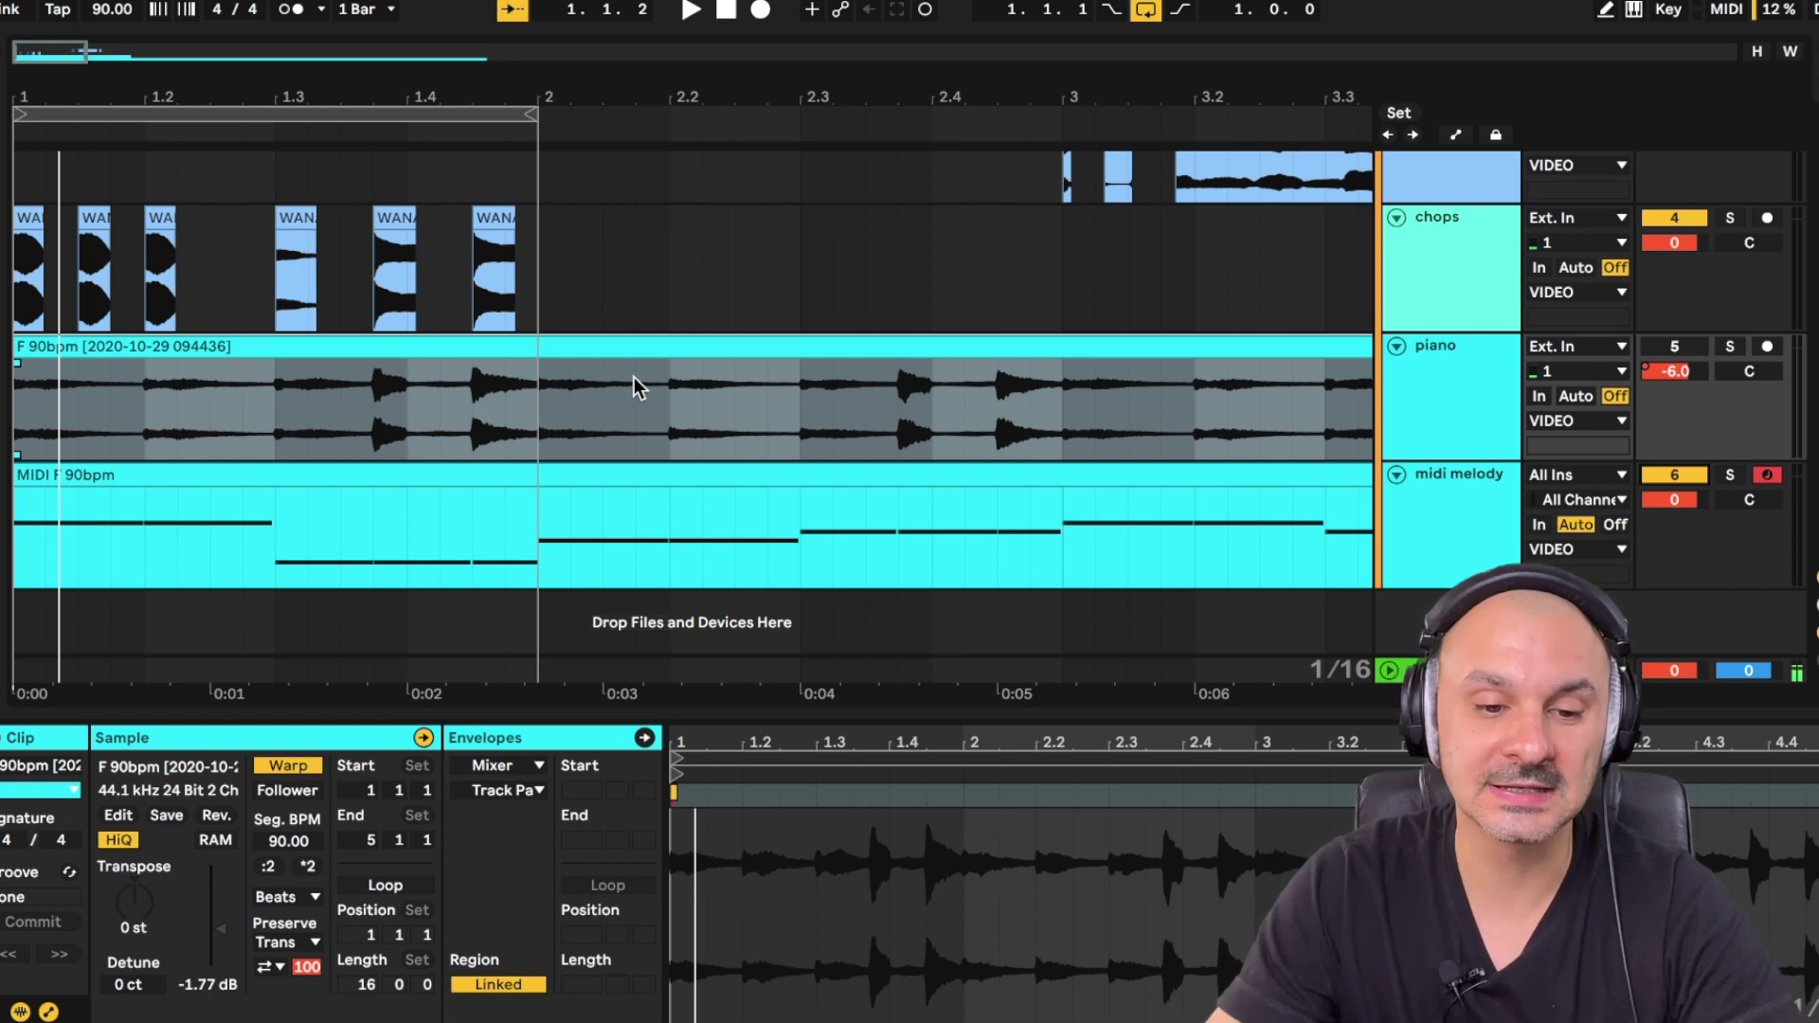
# Shorten the loop to the first three chops and check the melody's note on the midi melody track's Tuner.
pyautogui.doubleClick(1474, 475)
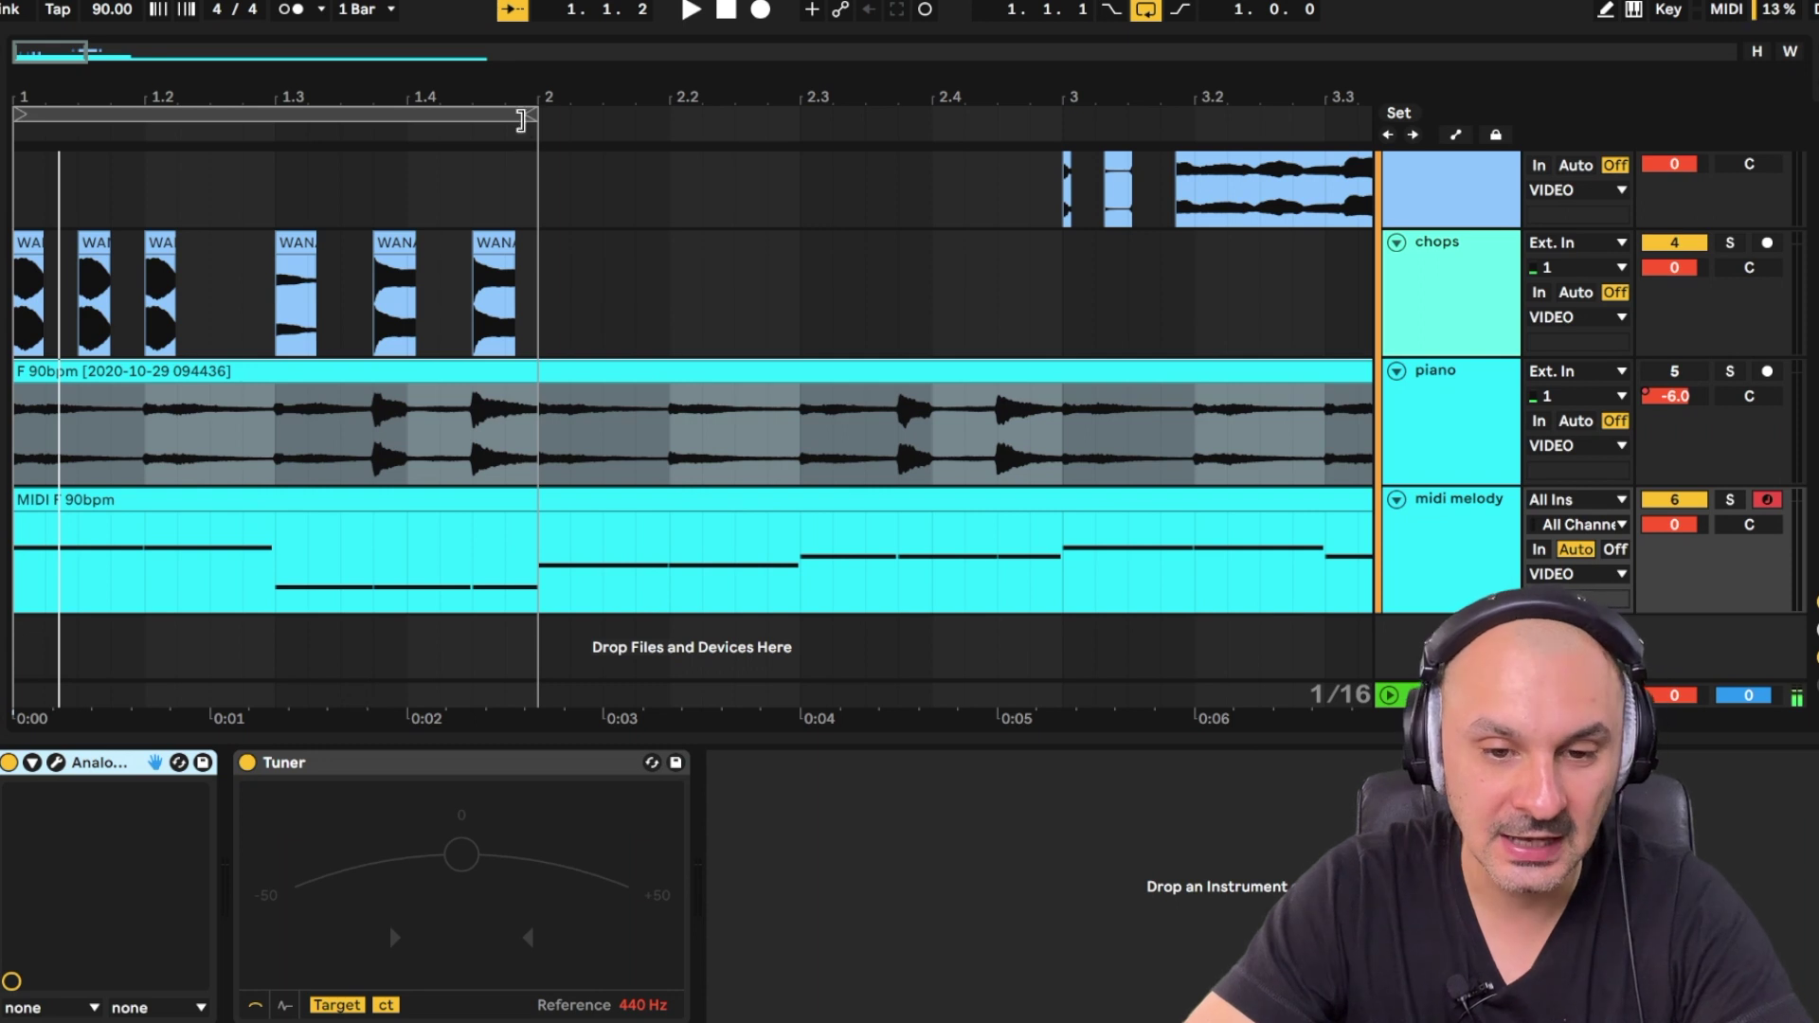
pyautogui.moveTo(531, 115); pyautogui.dragTo(166, 134)
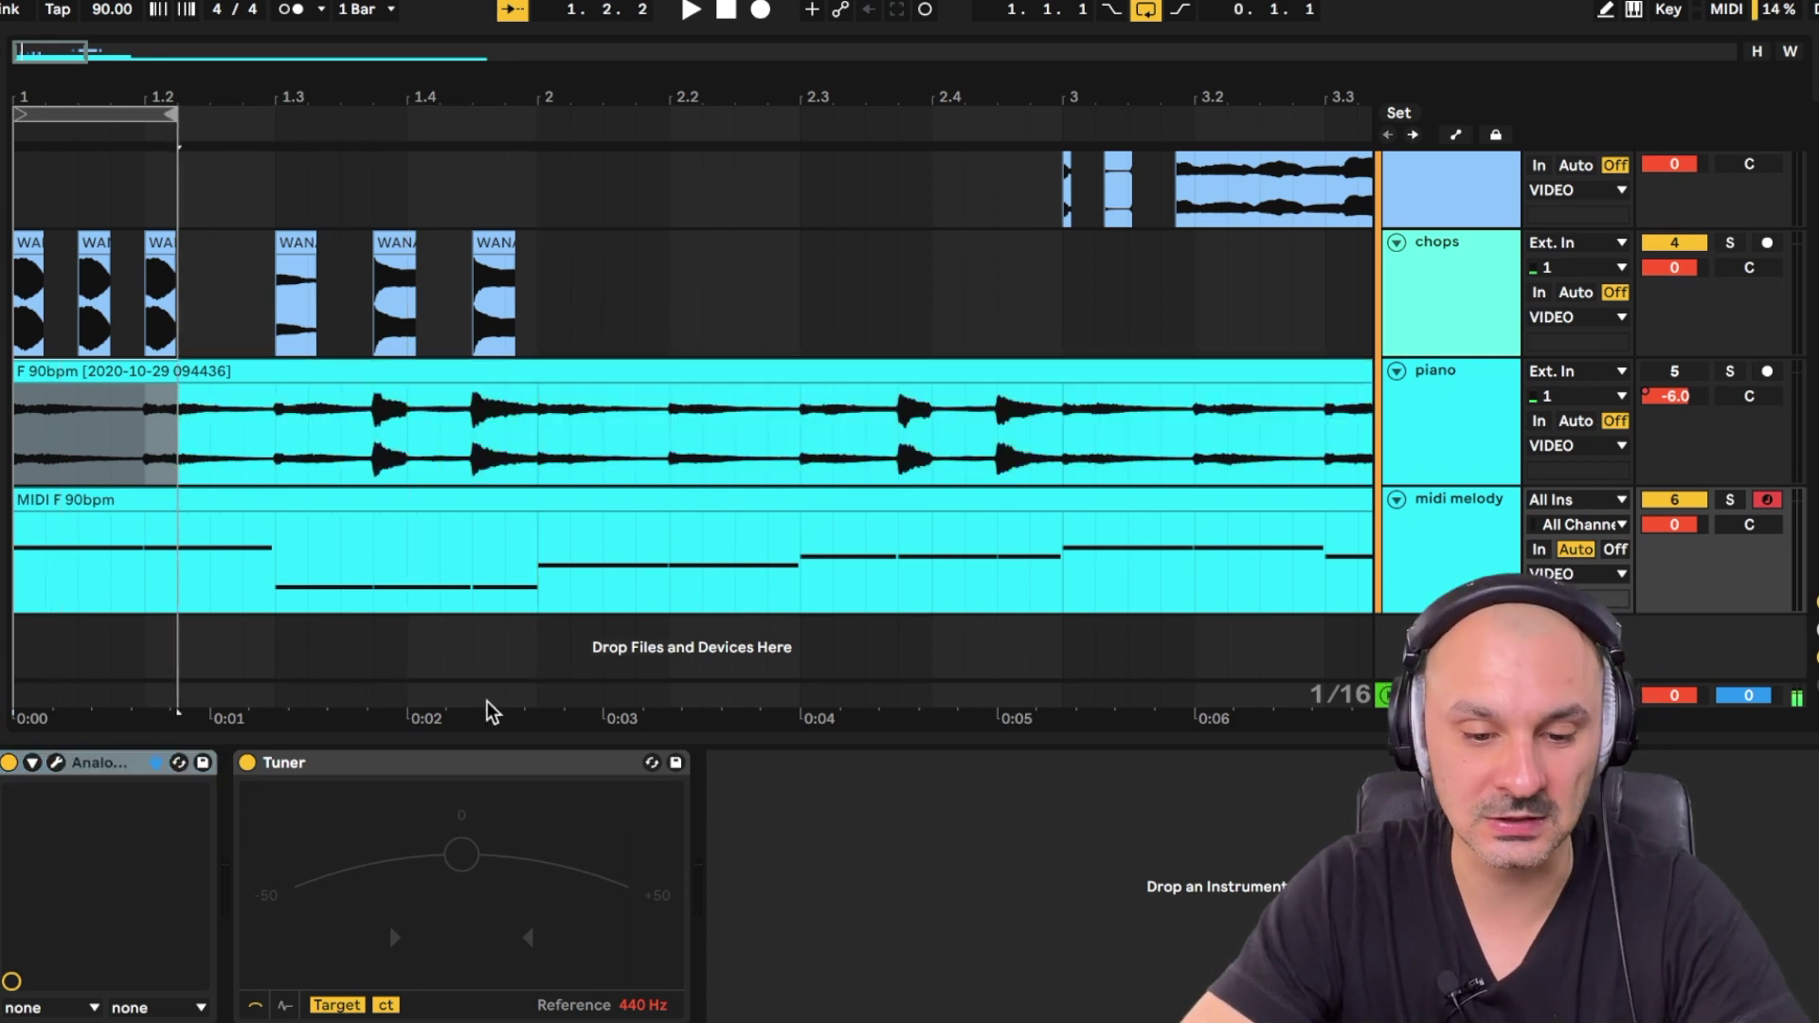
pyautogui.click(1381, 549)
pyautogui.press('space')
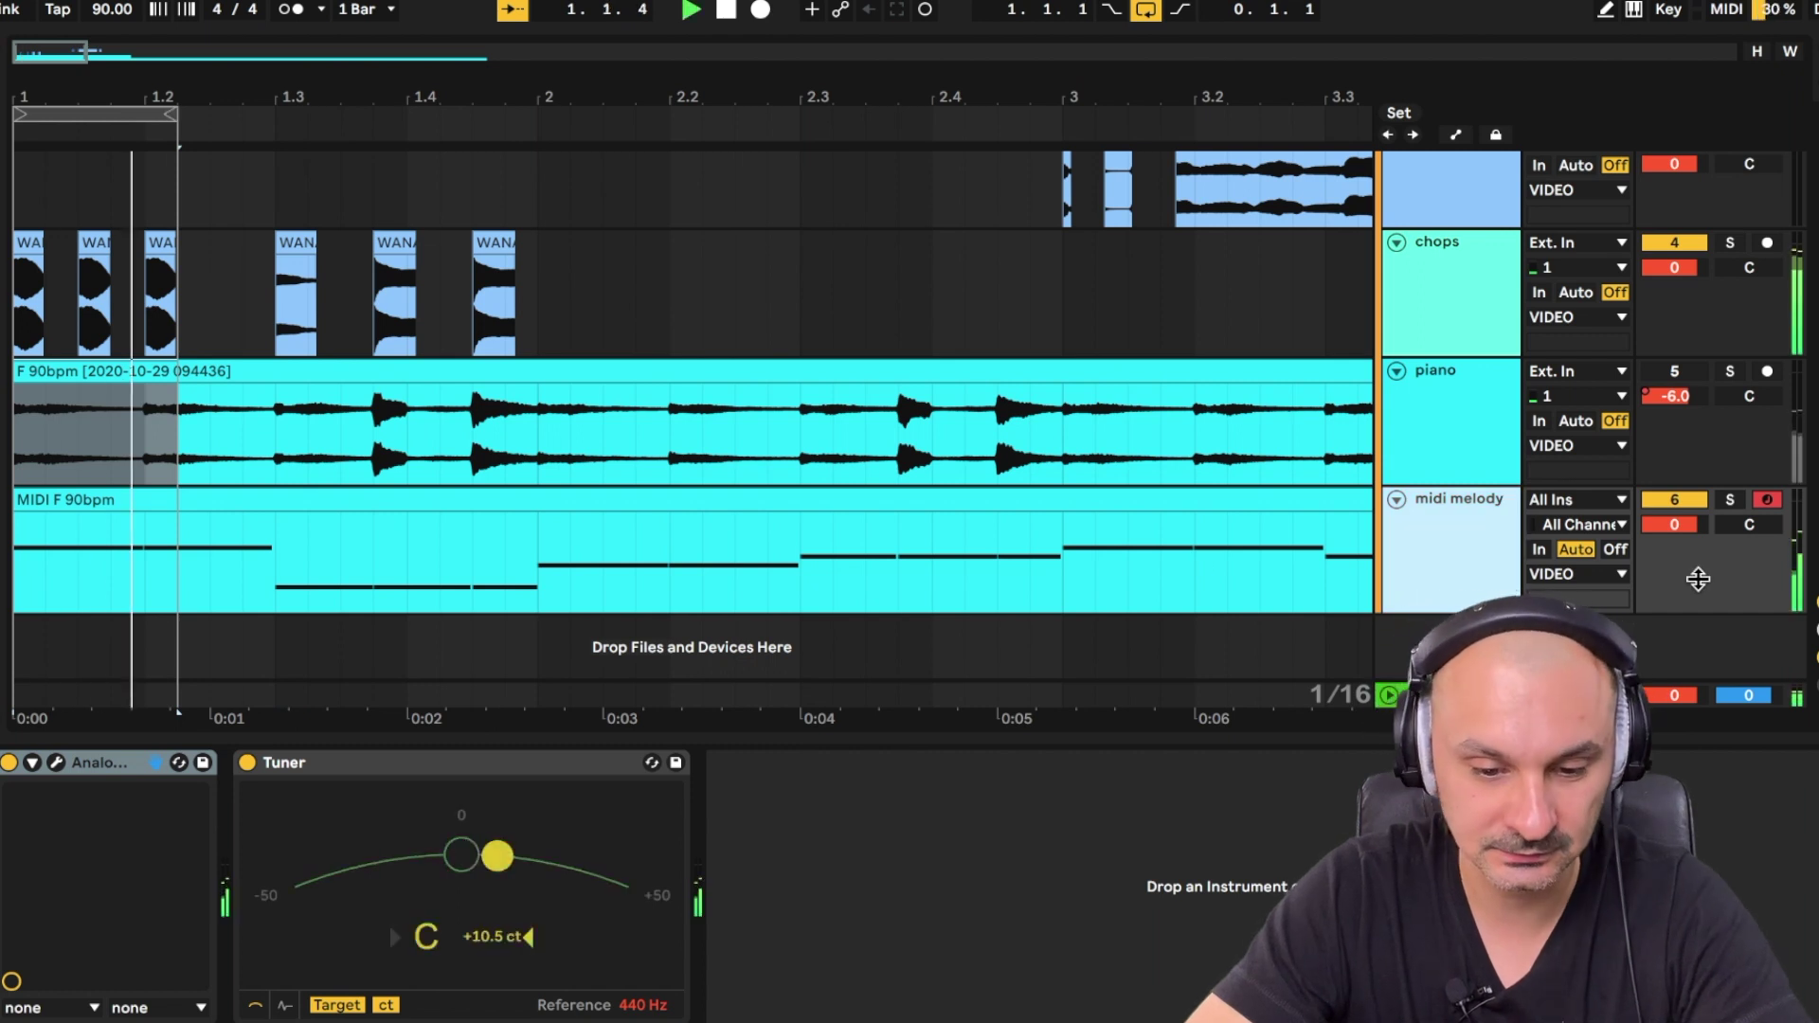
pyautogui.press('space')
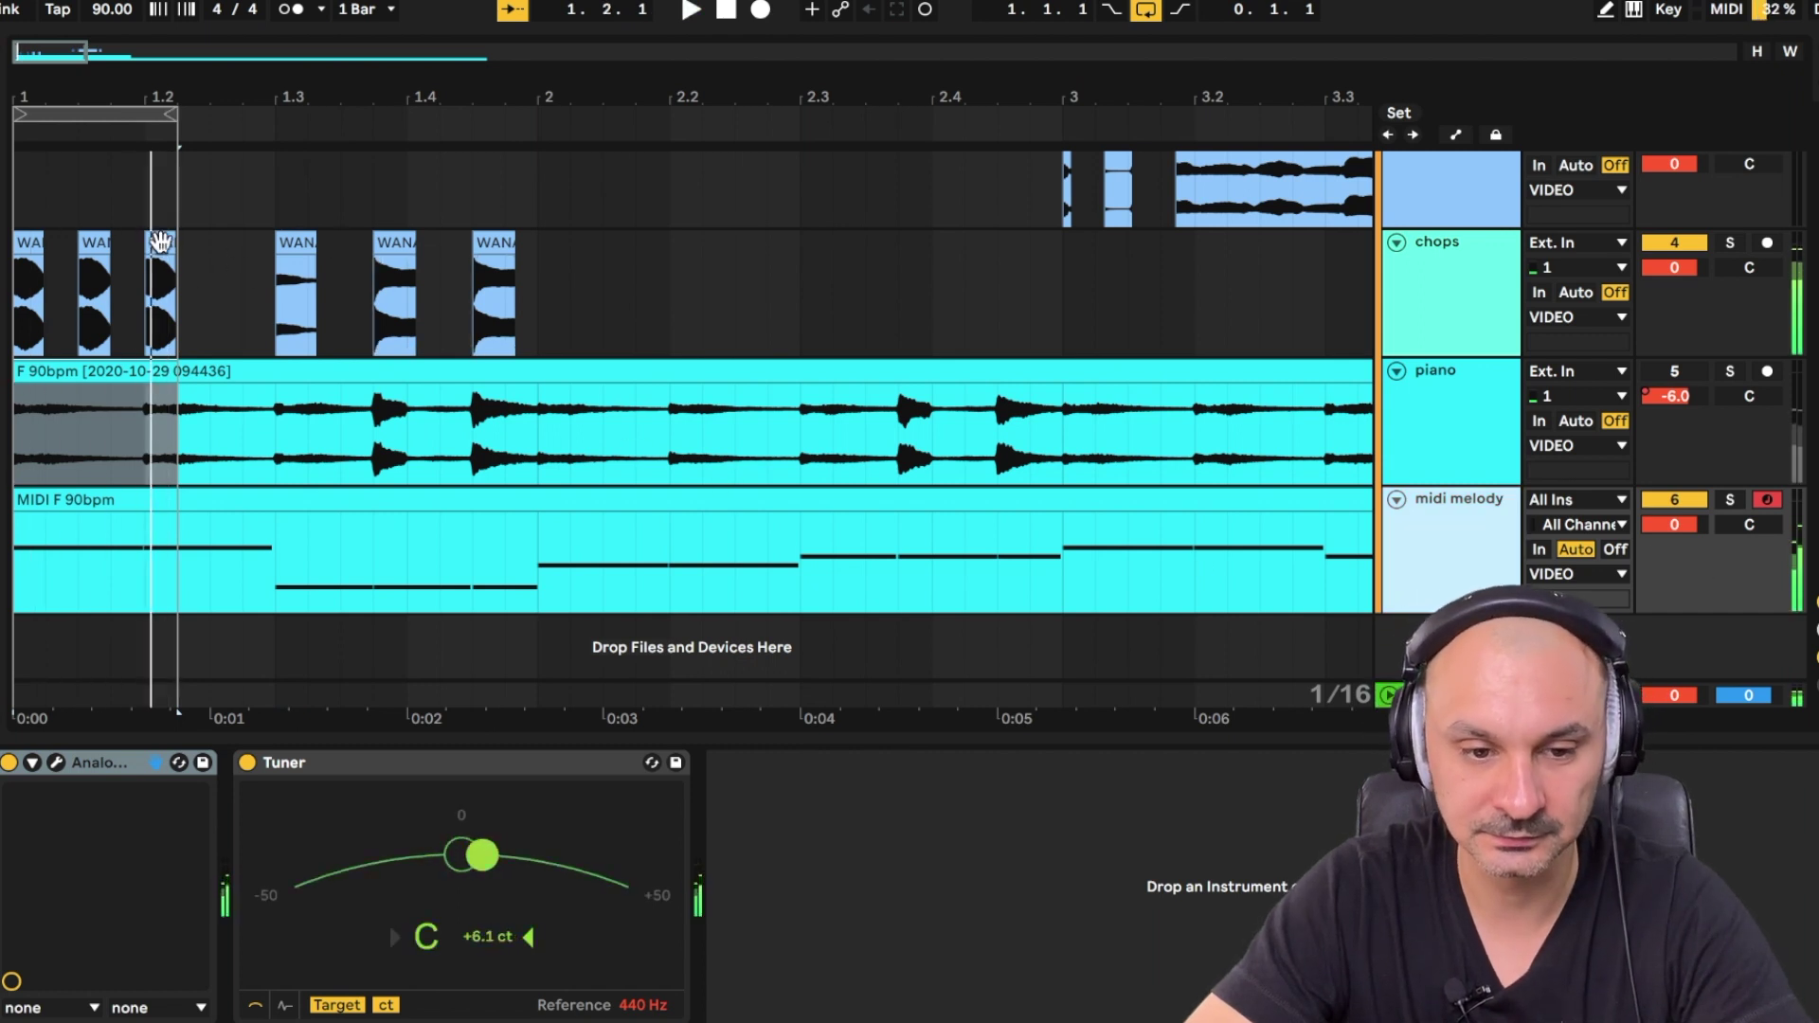
# Check the first three chops' pitch on the chops track's Tuner and transpose all three up 2 st.
pyautogui.press('space')
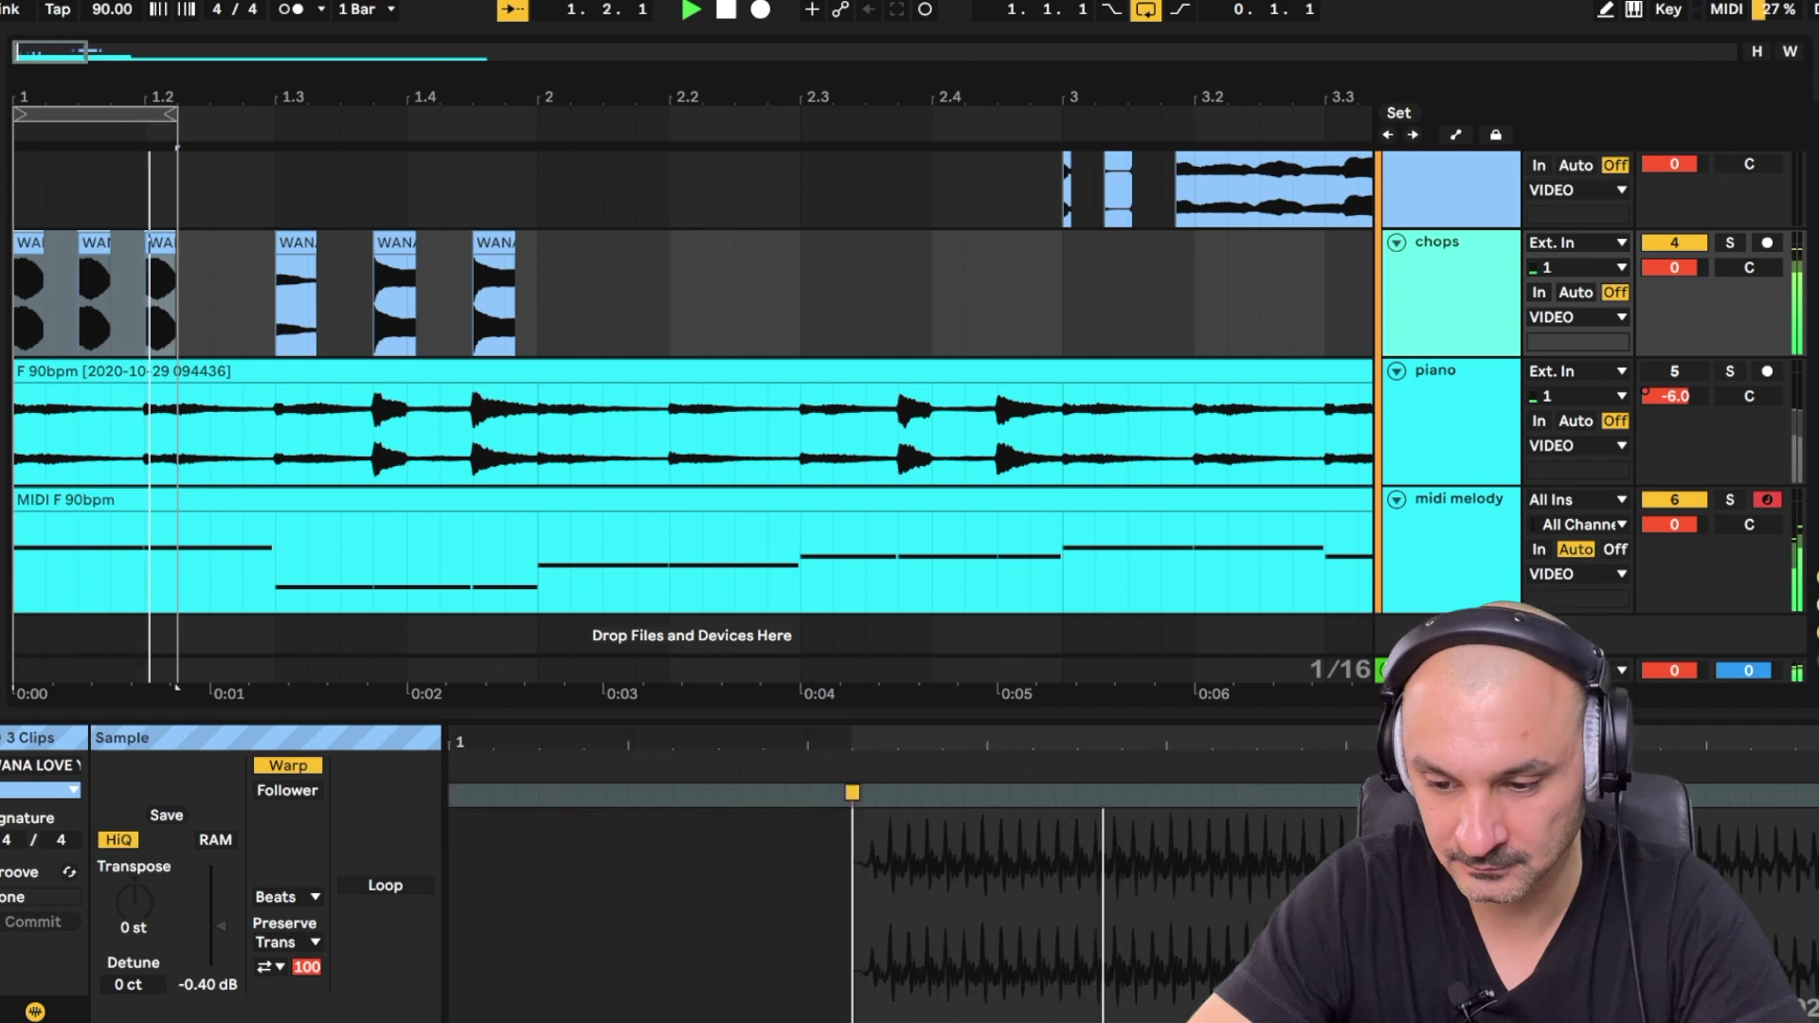
pyautogui.hotkey('shift', 'Tab')
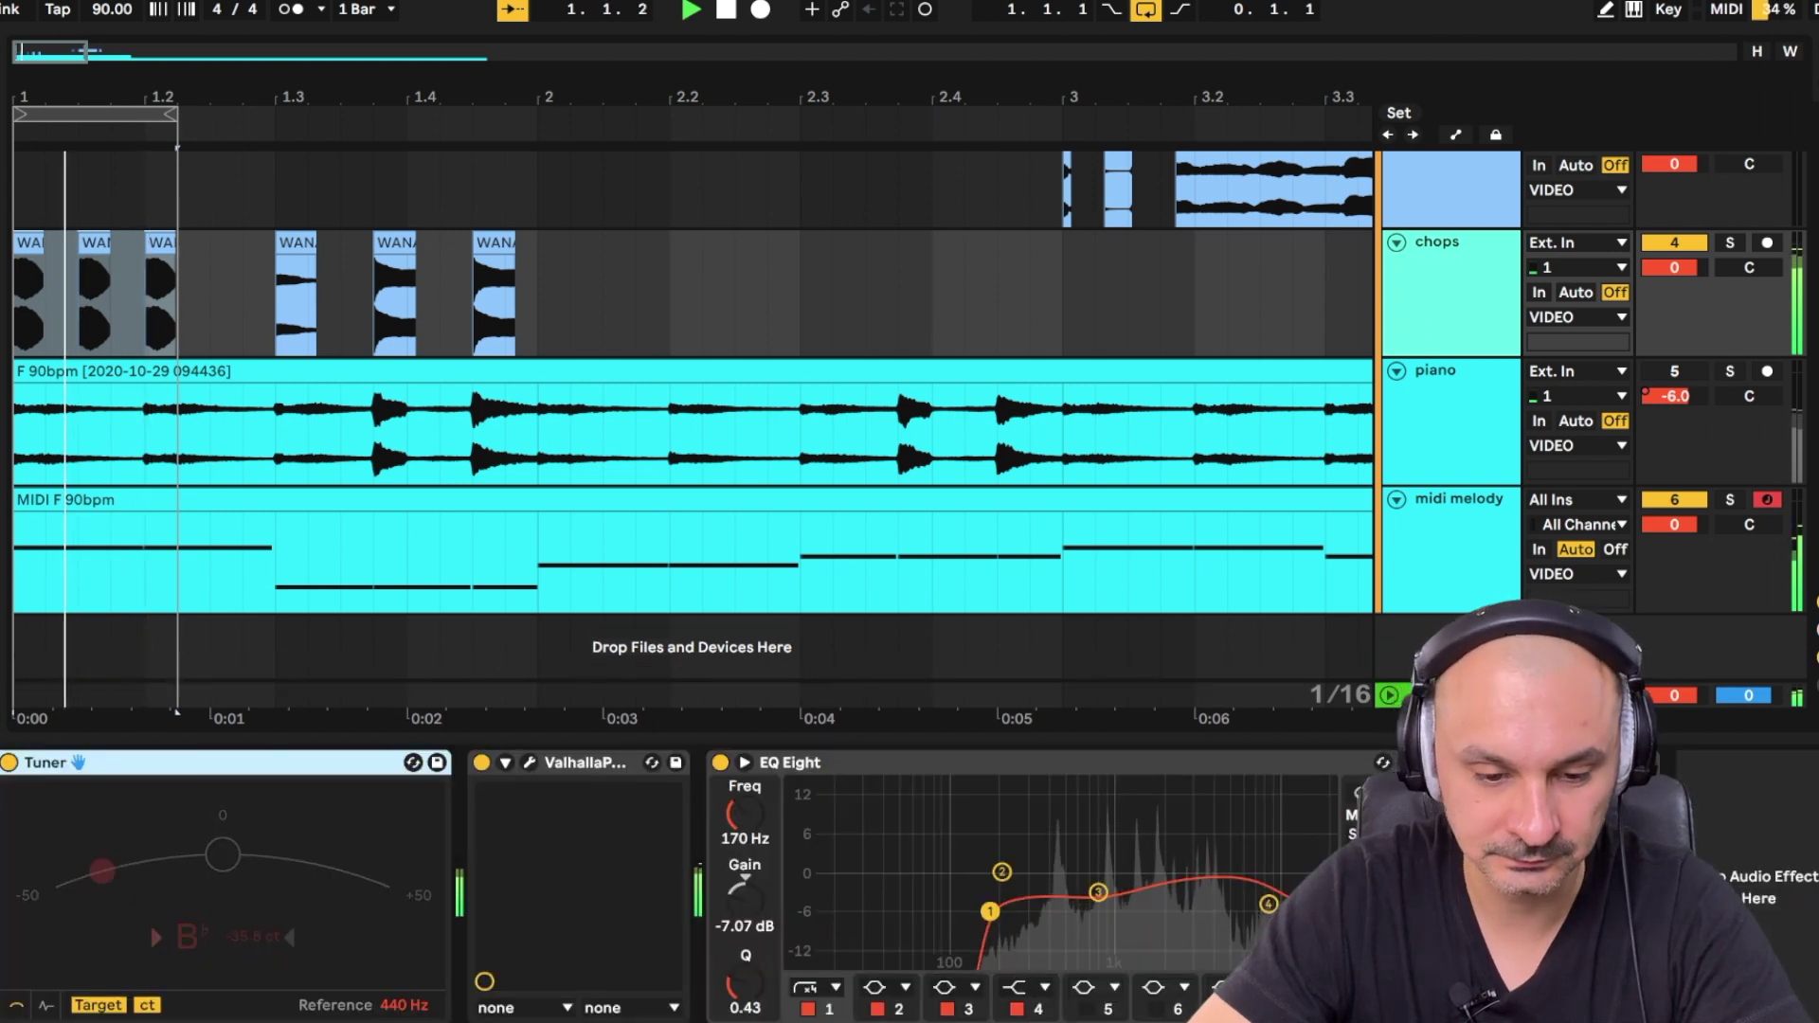
pyautogui.hotkey('shift', 'Tab')
pyautogui.press('space')
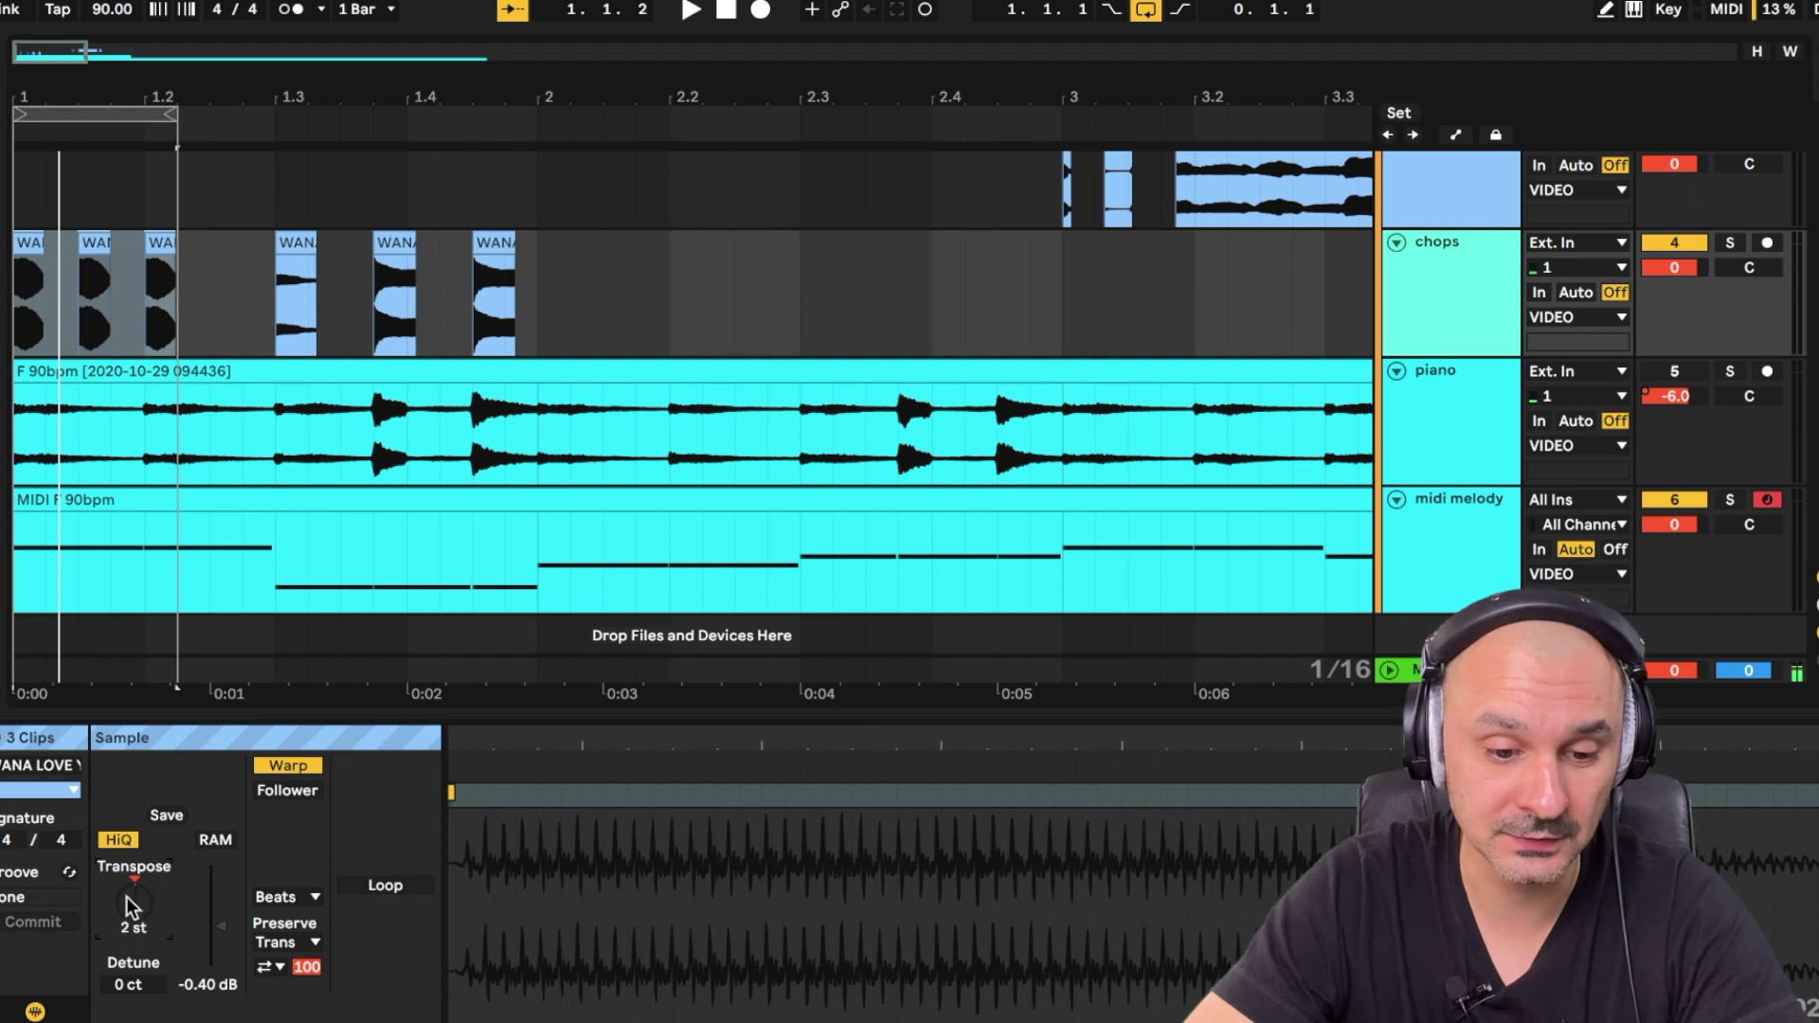
# Recheck the transposed chops on the Tuner and set their Detune to 40 ct.
pyautogui.press('space')
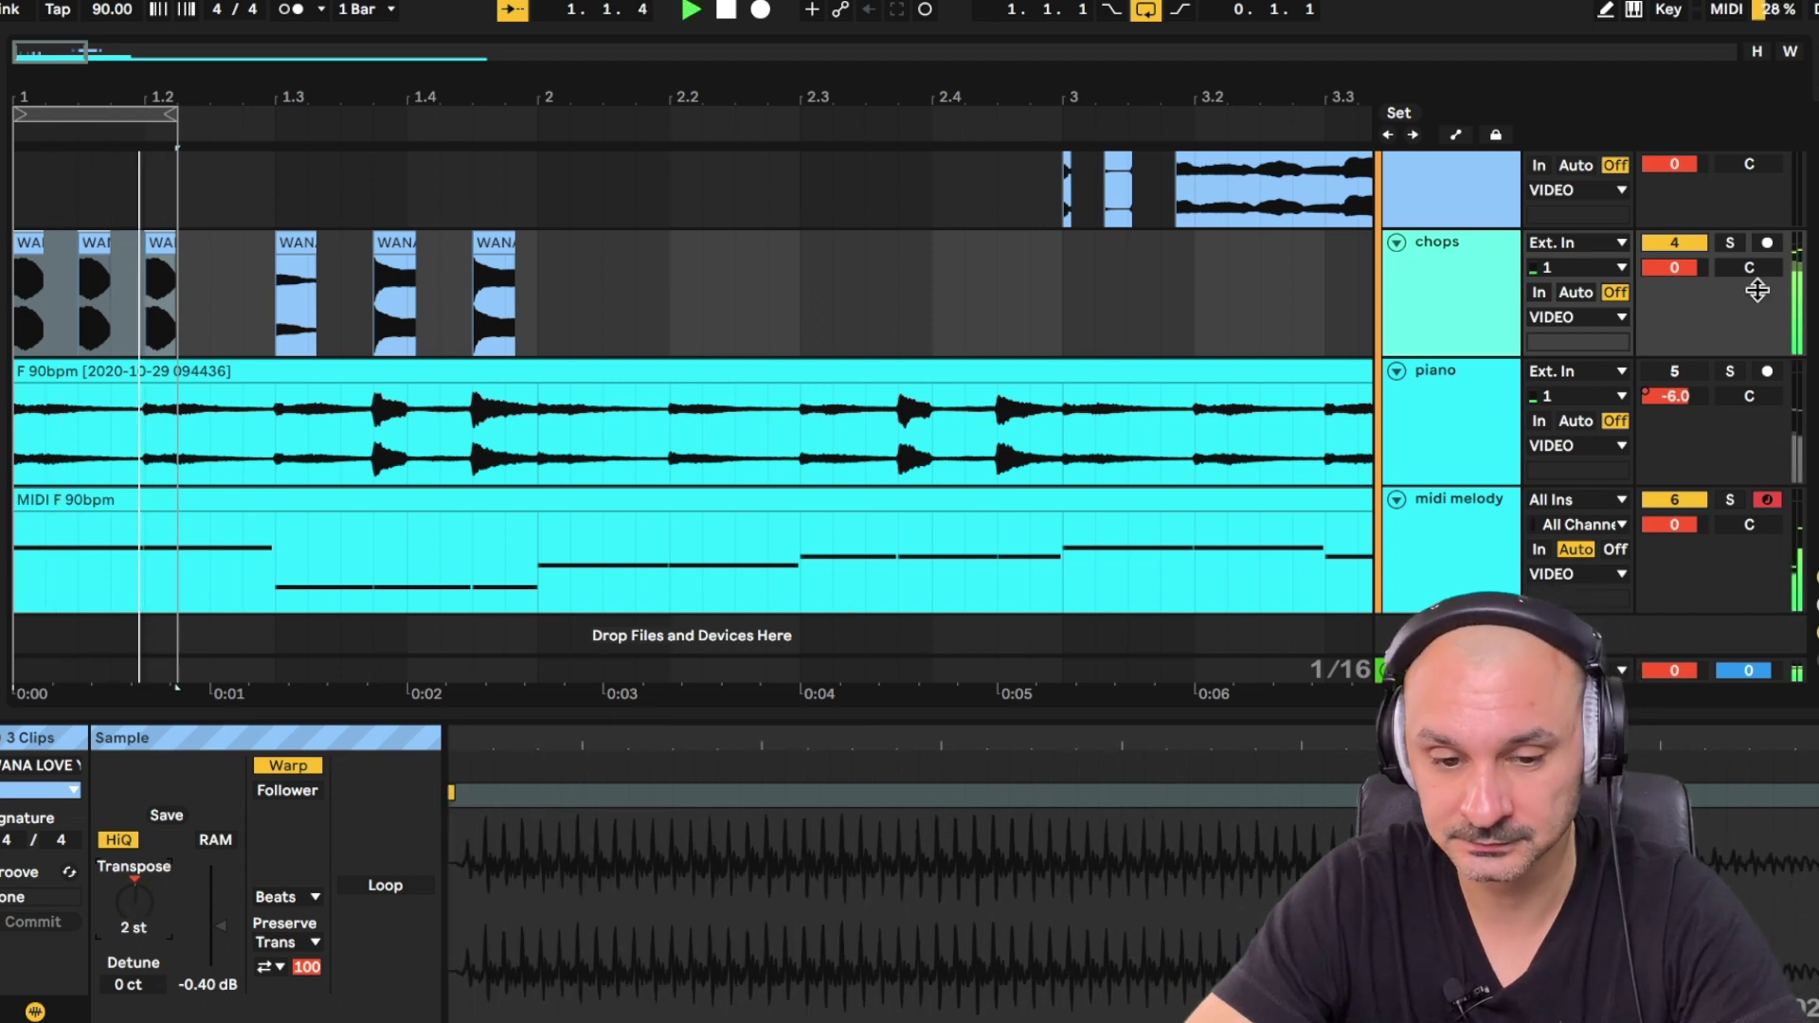
pyautogui.hotkey('shift', 'Tab')
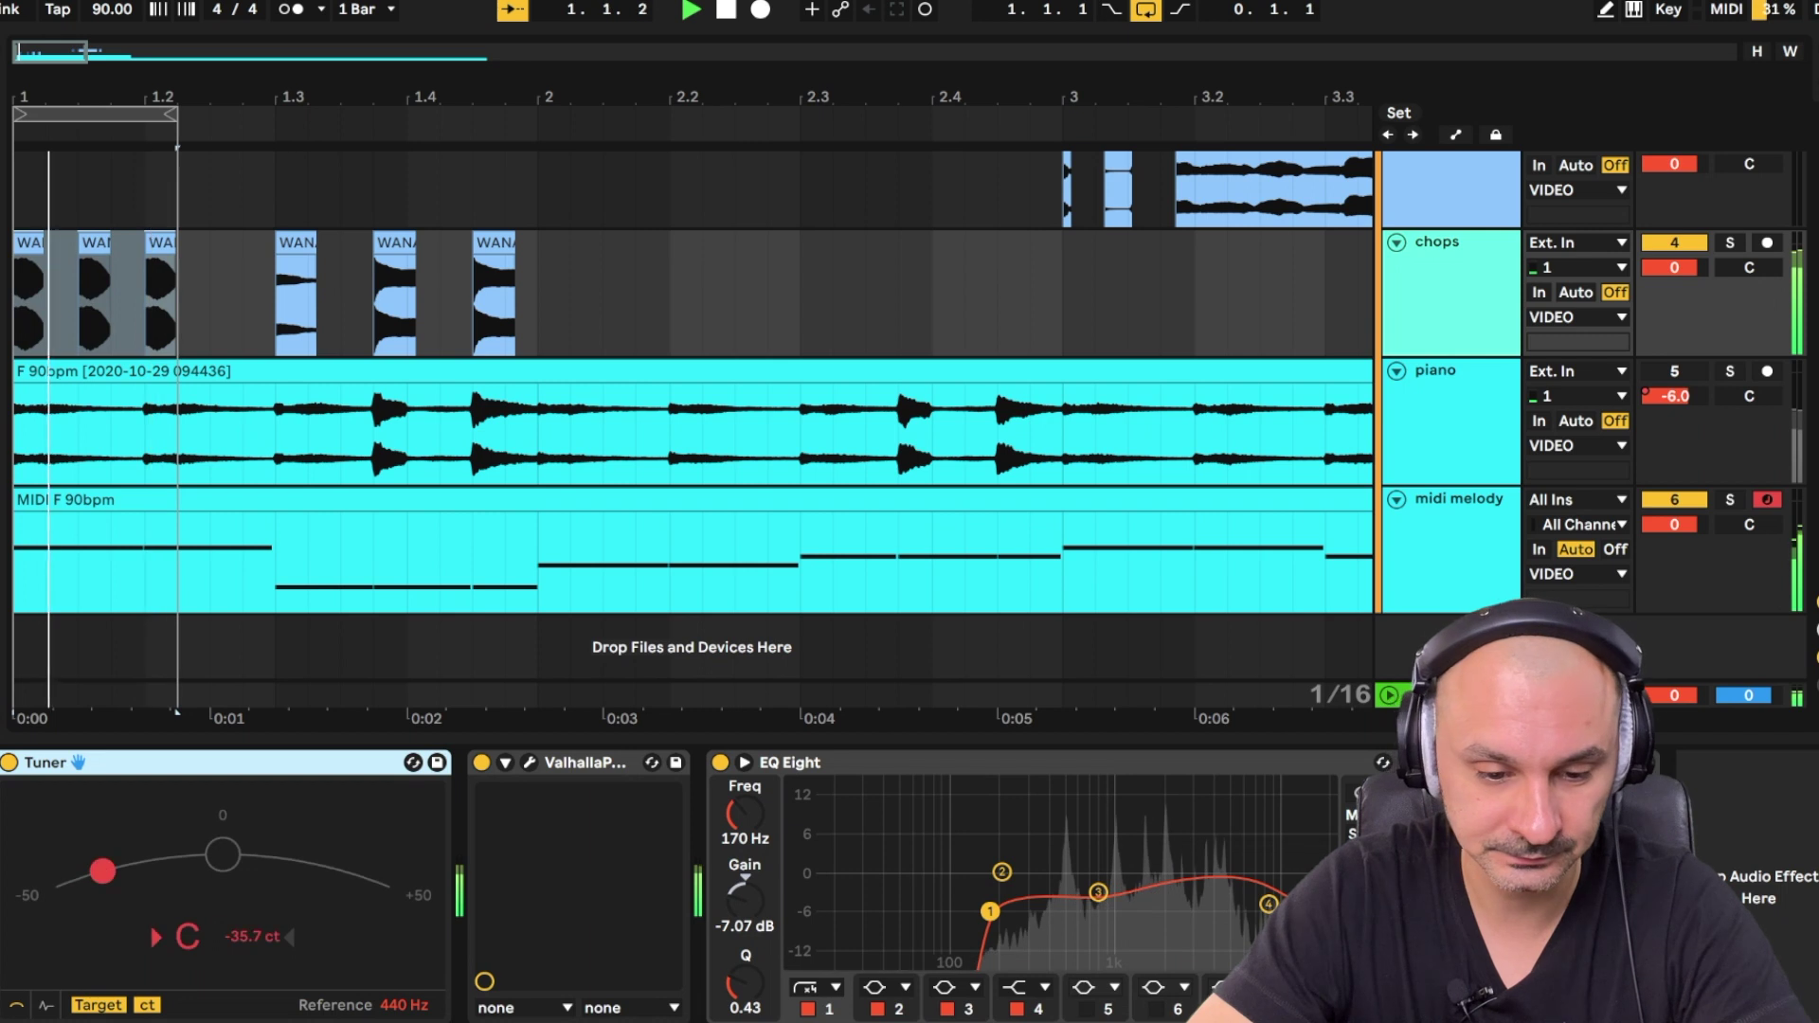
pyautogui.press('space')
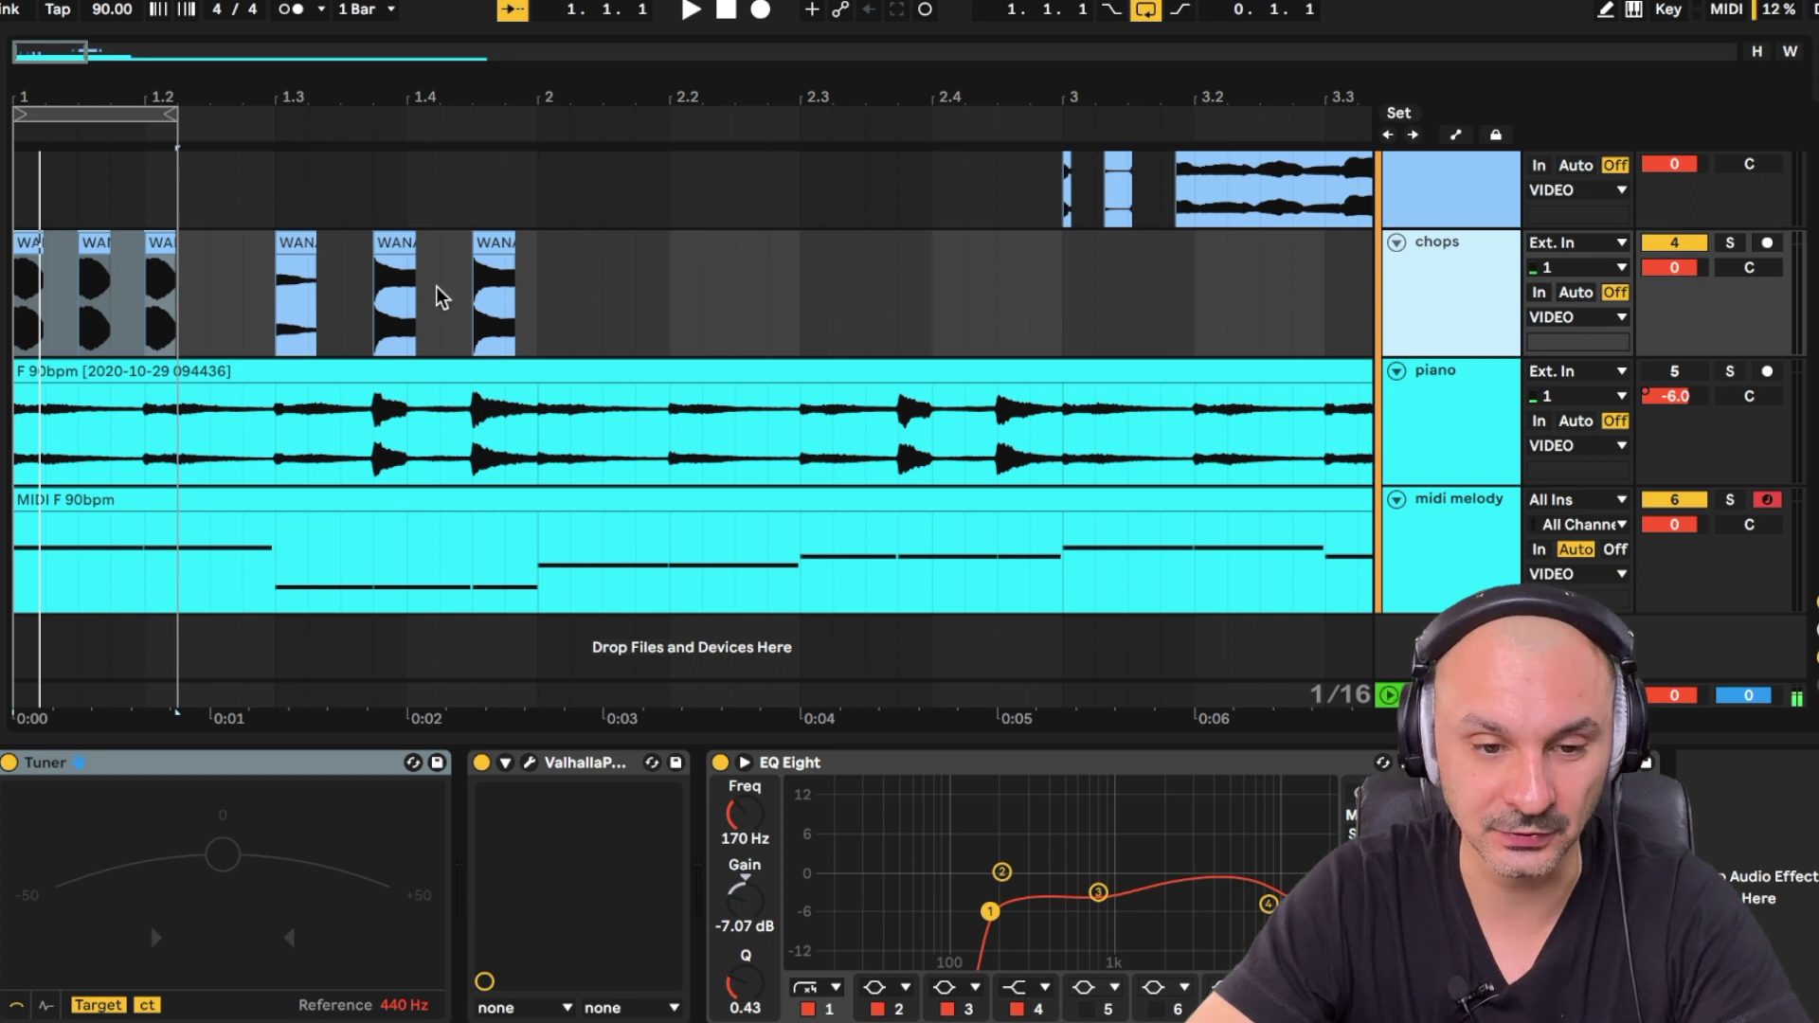
pyautogui.hotkey('shift', 'Tab')
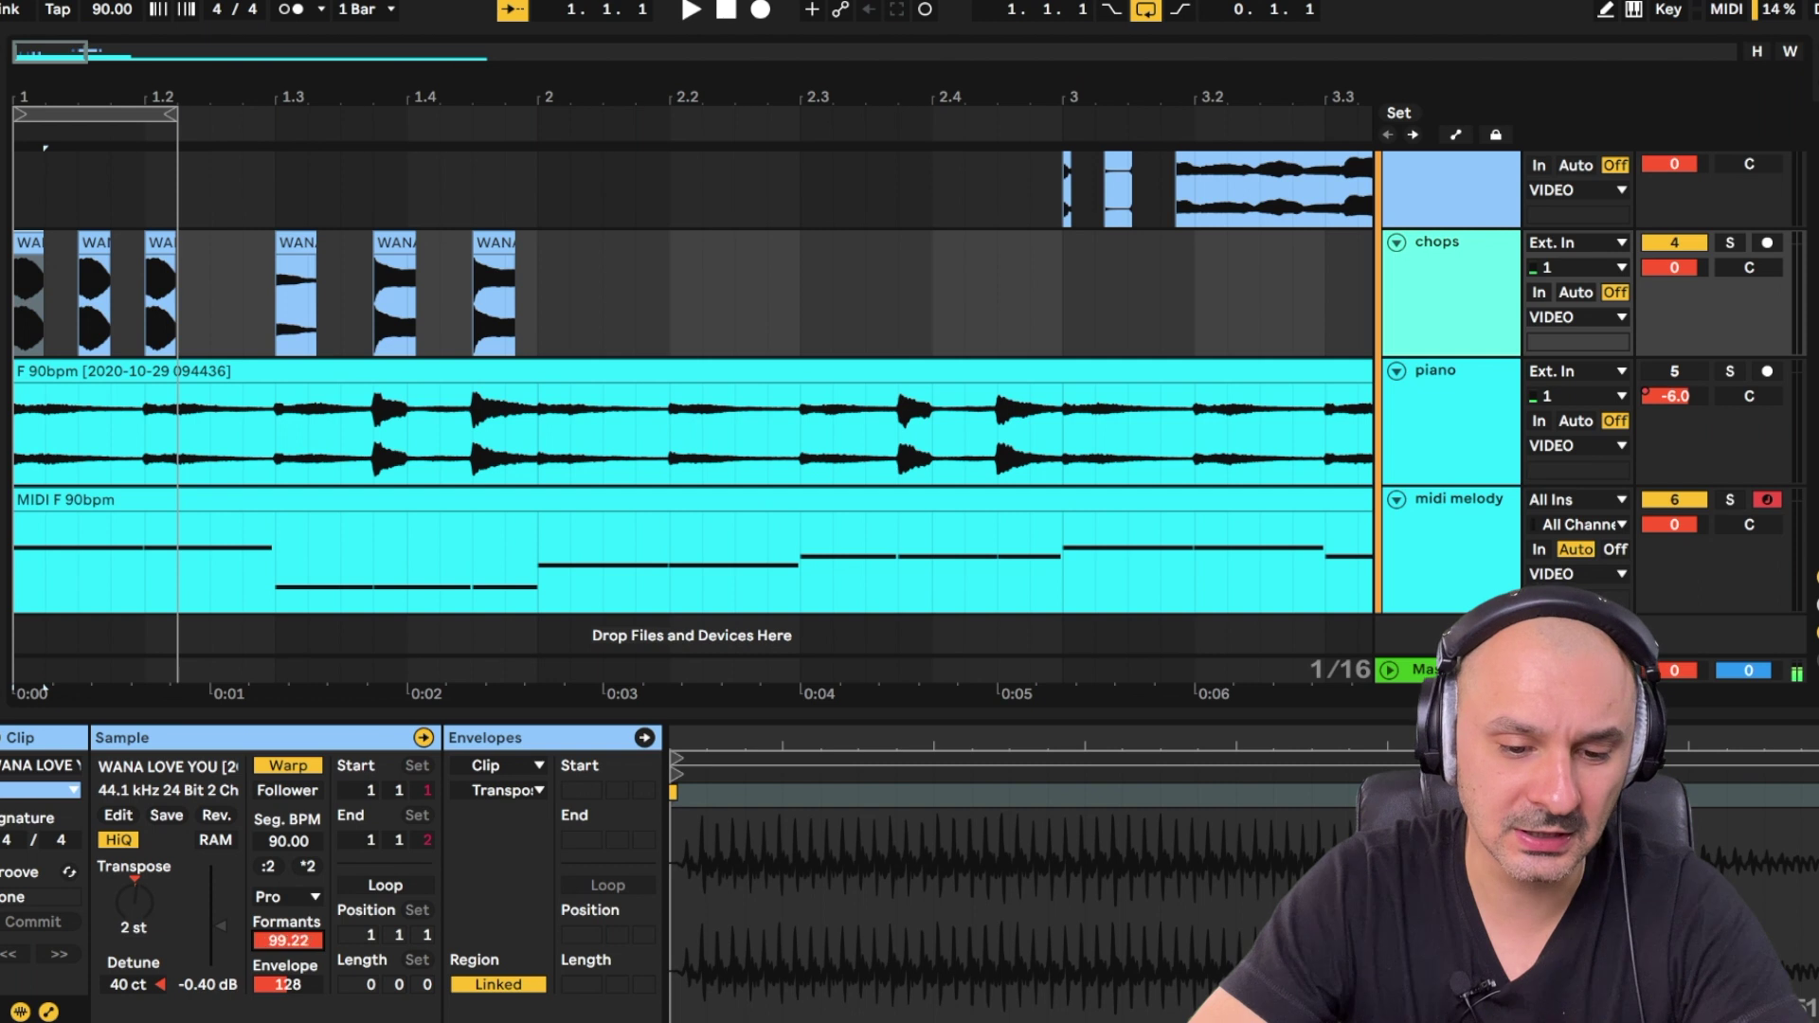
# Set the second chop's Formants to 53.91 and adjust the third chop's Formants to about 98.44.
pyautogui.click(94, 239)
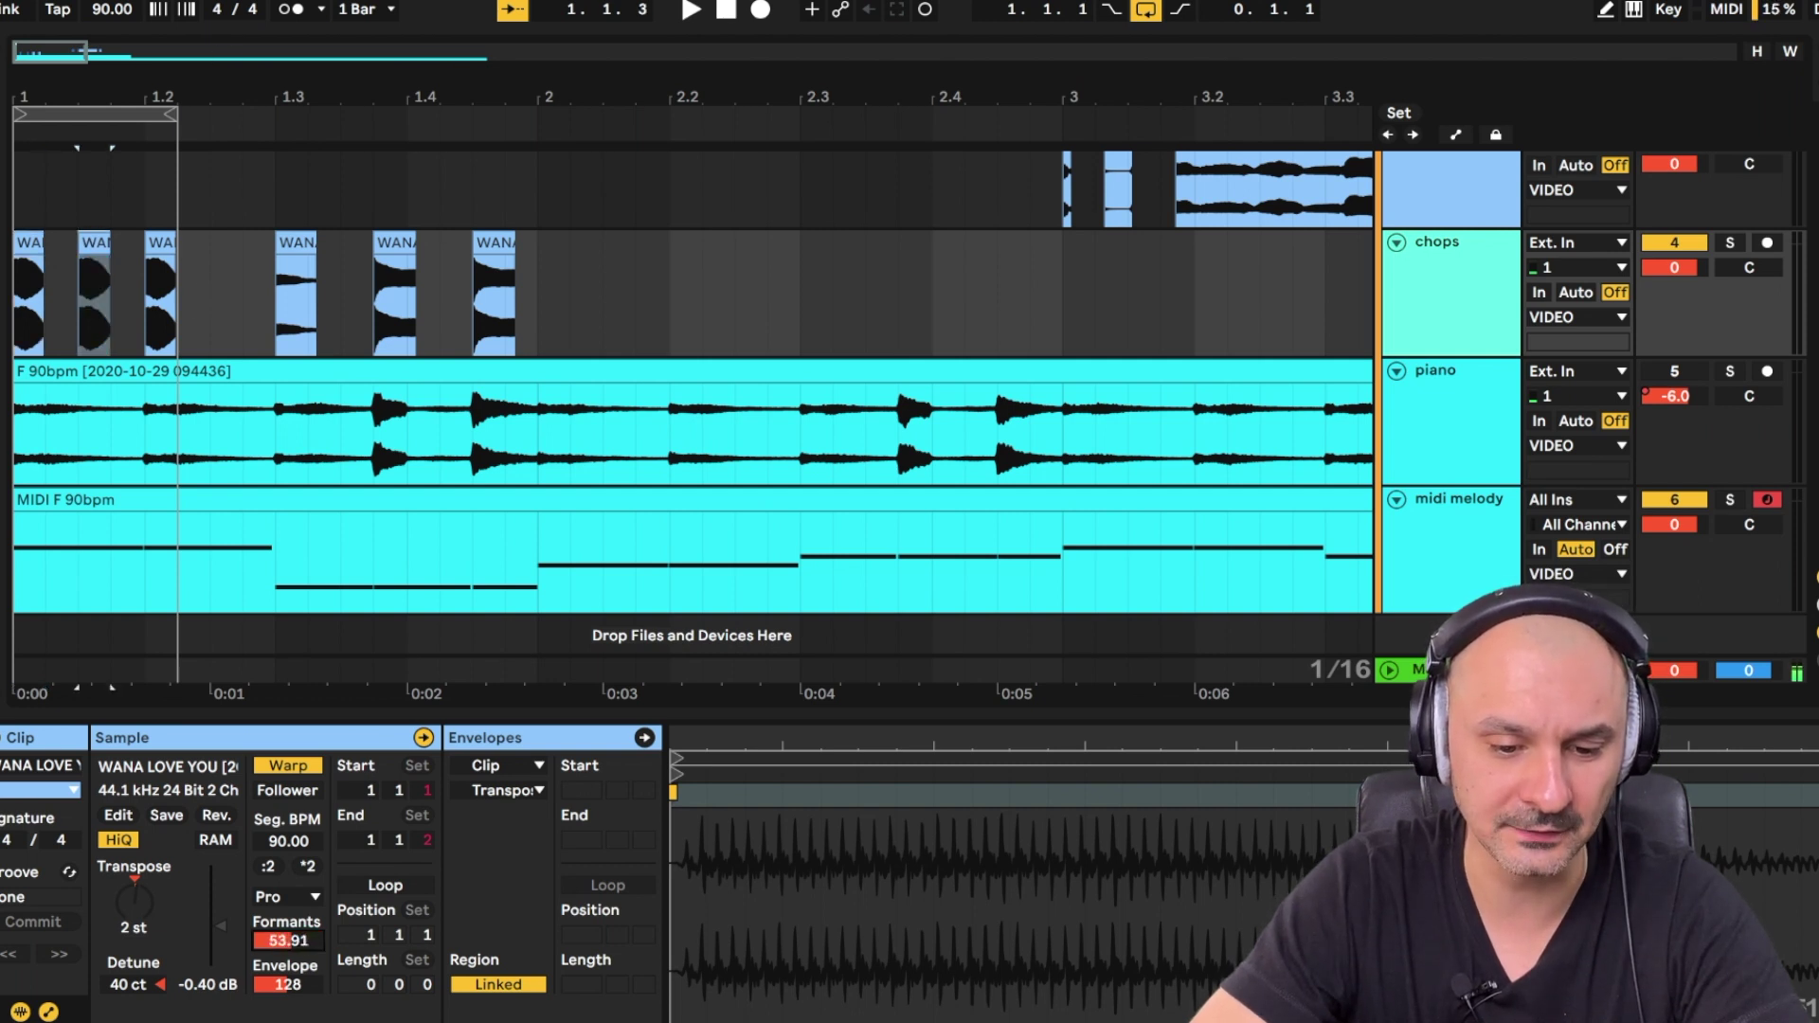
pyautogui.click(161, 244)
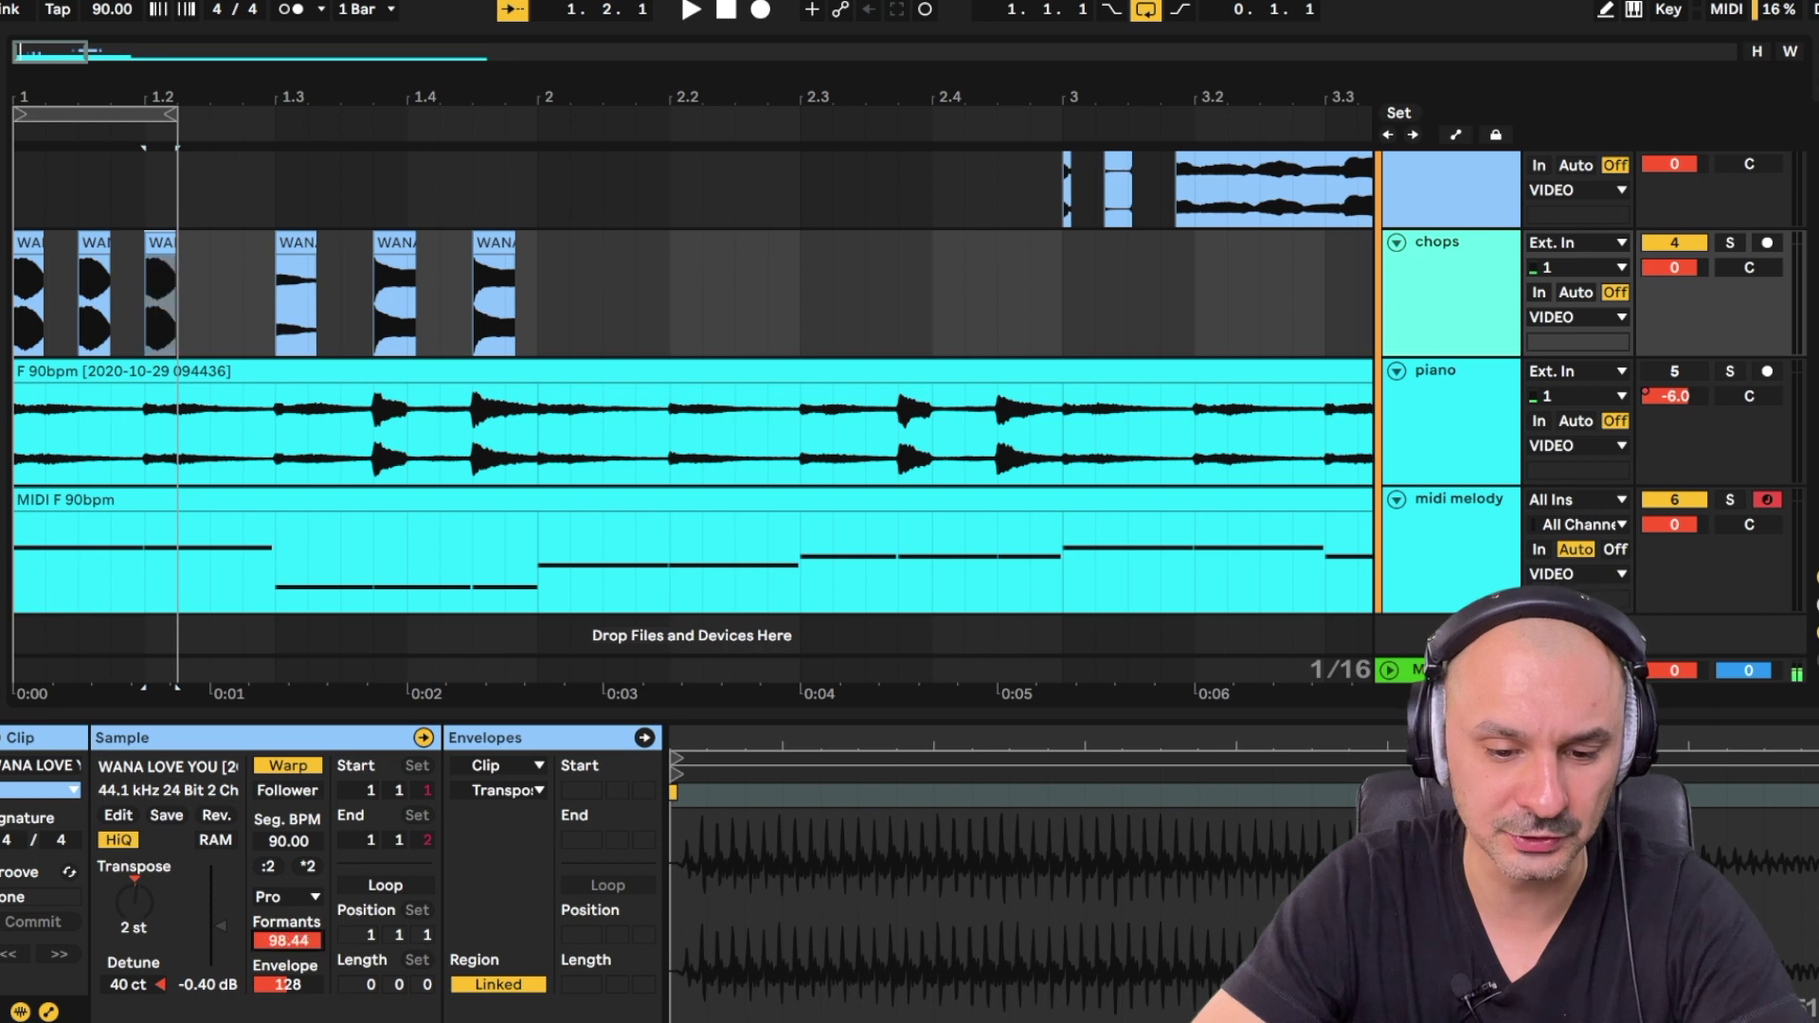
pyautogui.moveTo(303, 936); pyautogui.dragTo(304, 940)
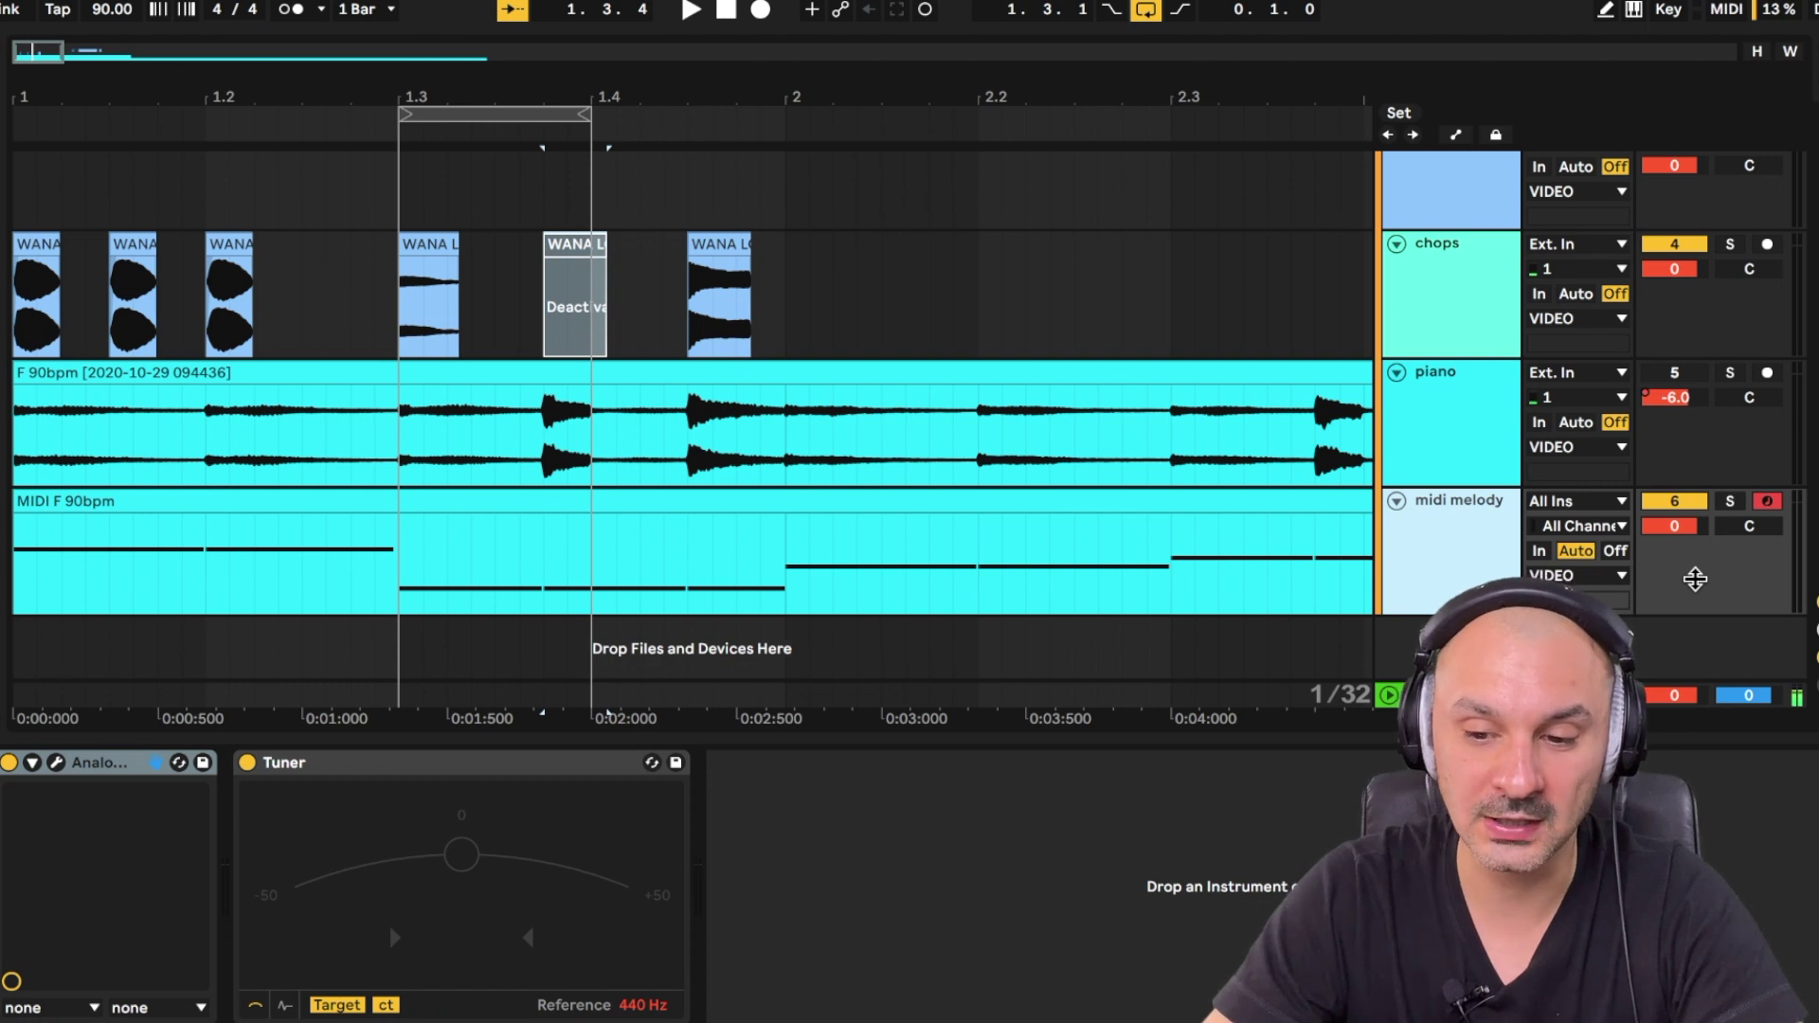
# Loop 1.3 to 1.4 and compare the midi melody's note with the fourth chop's pitch using each track's Tuner.
pyautogui.press('space')
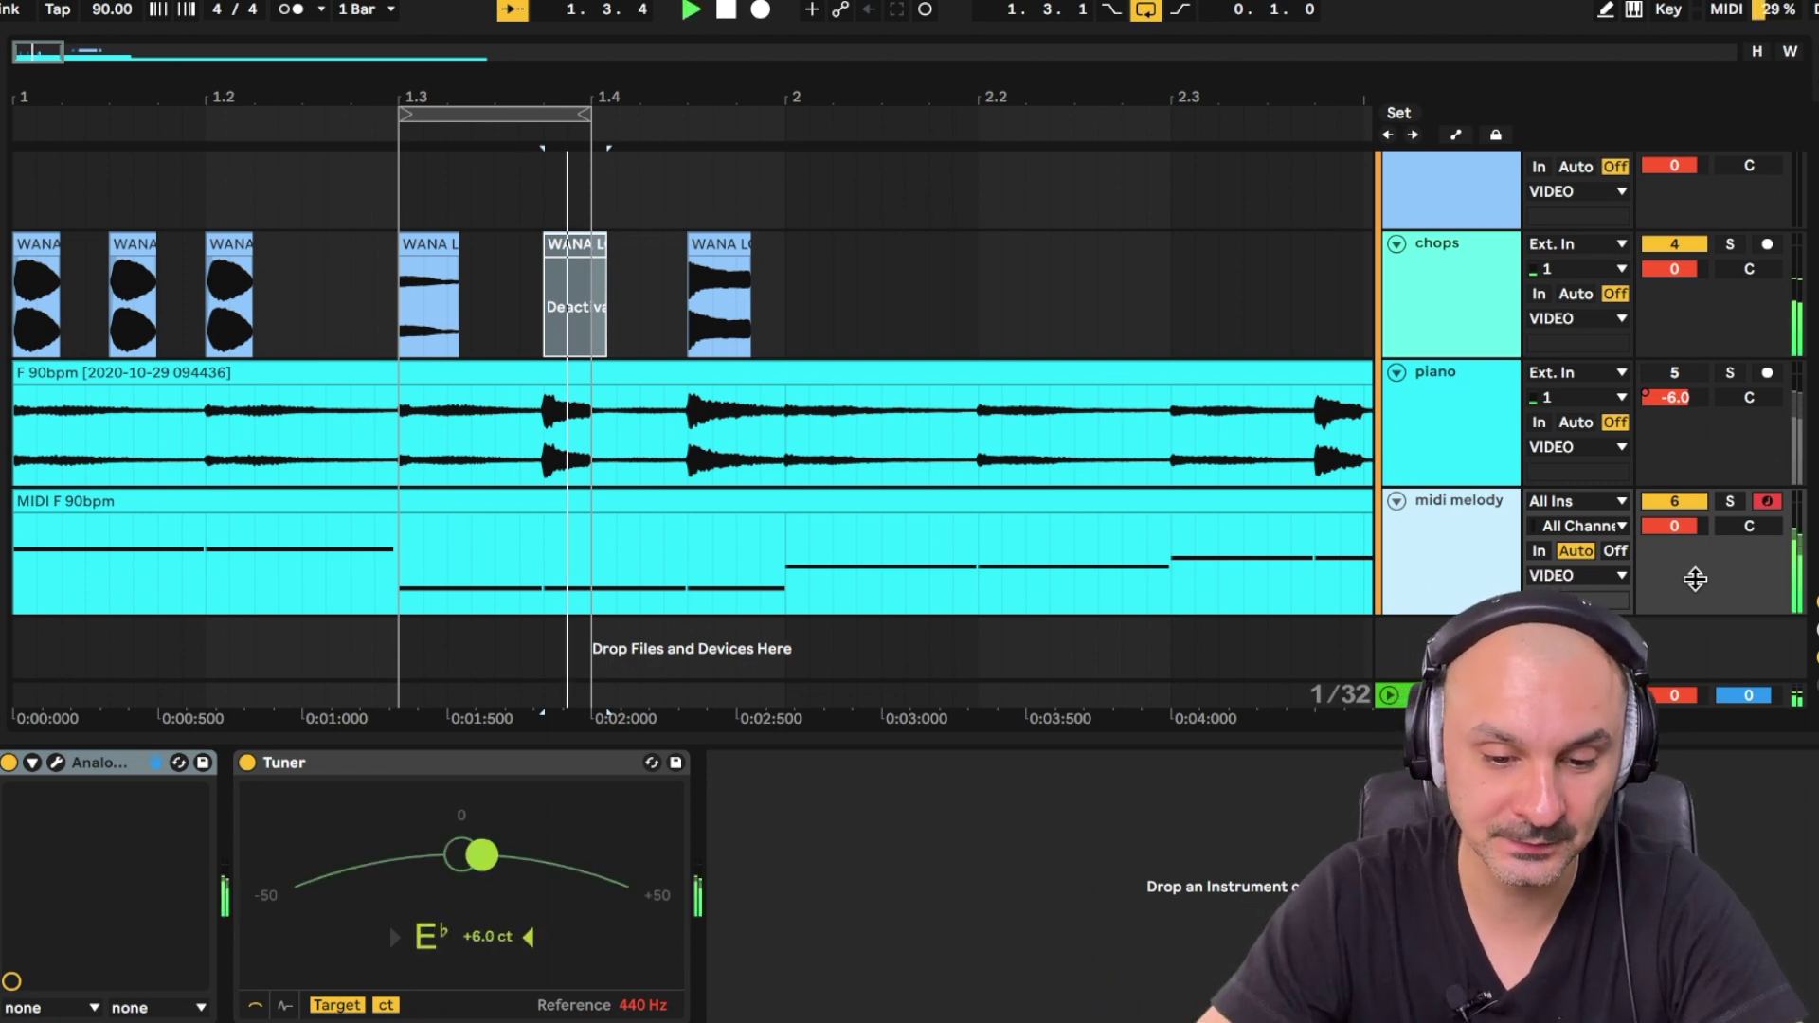
pyautogui.press('space')
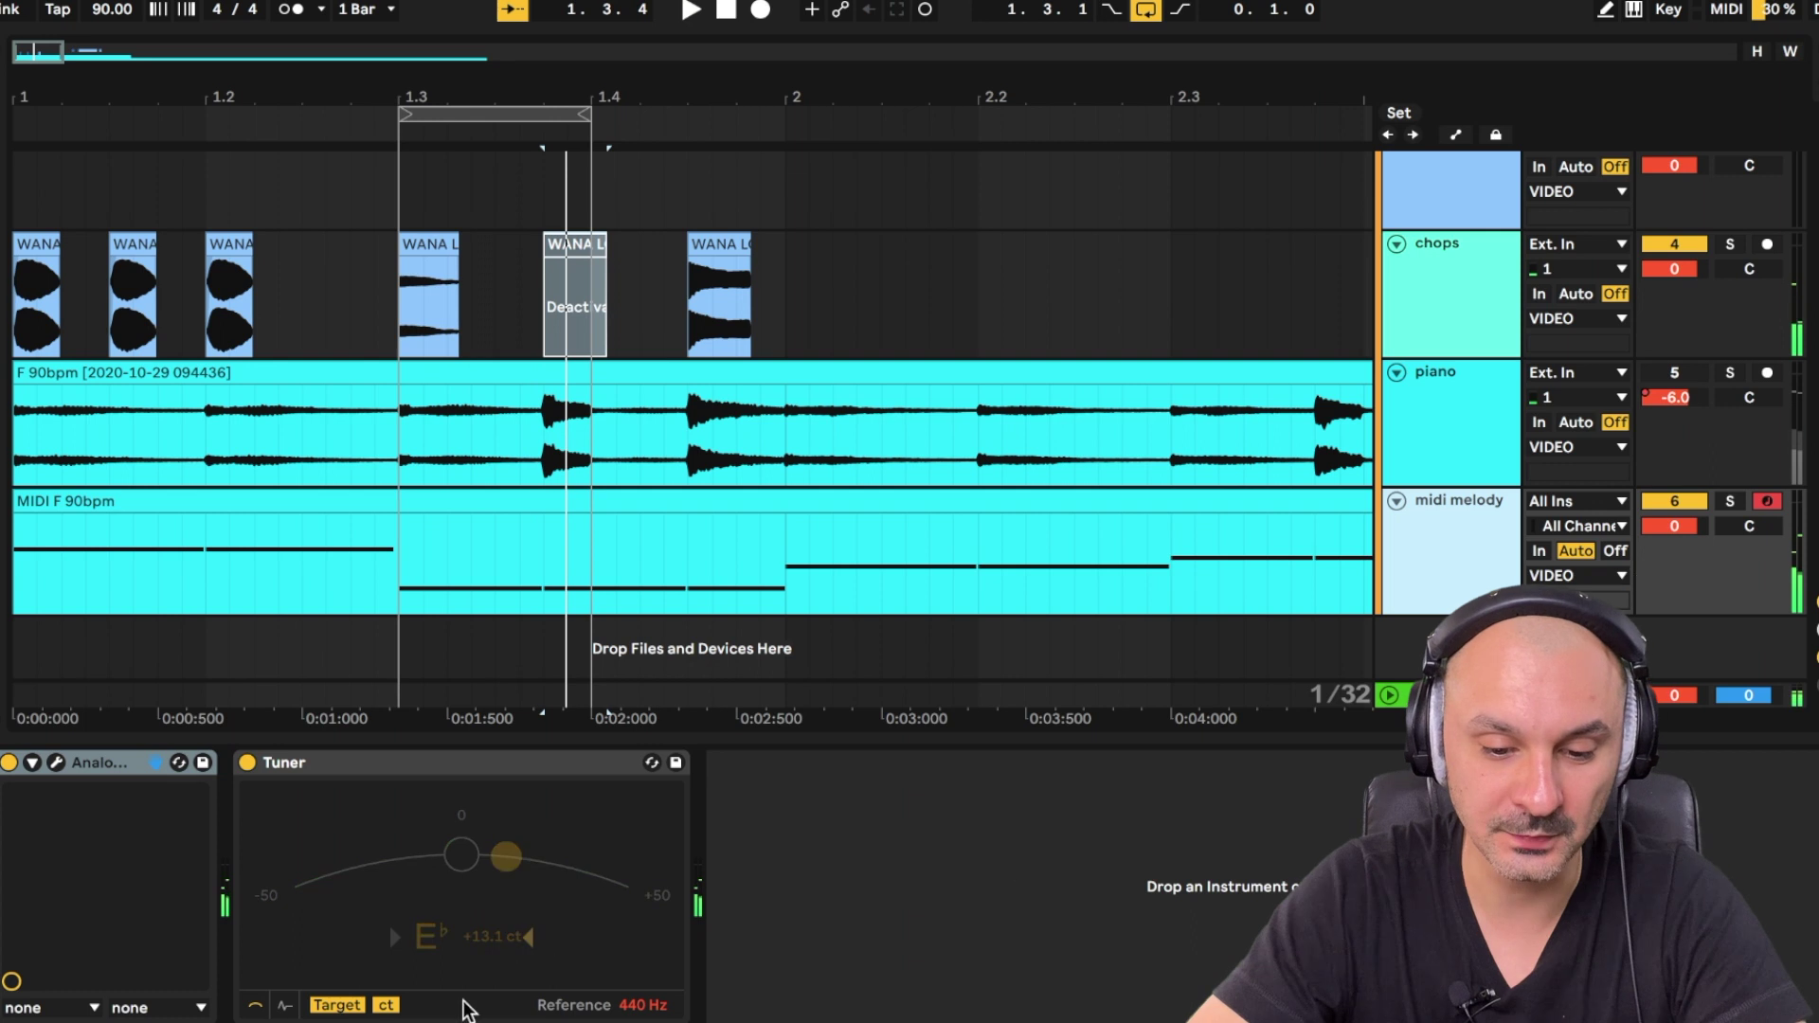
pyautogui.click(1450, 294)
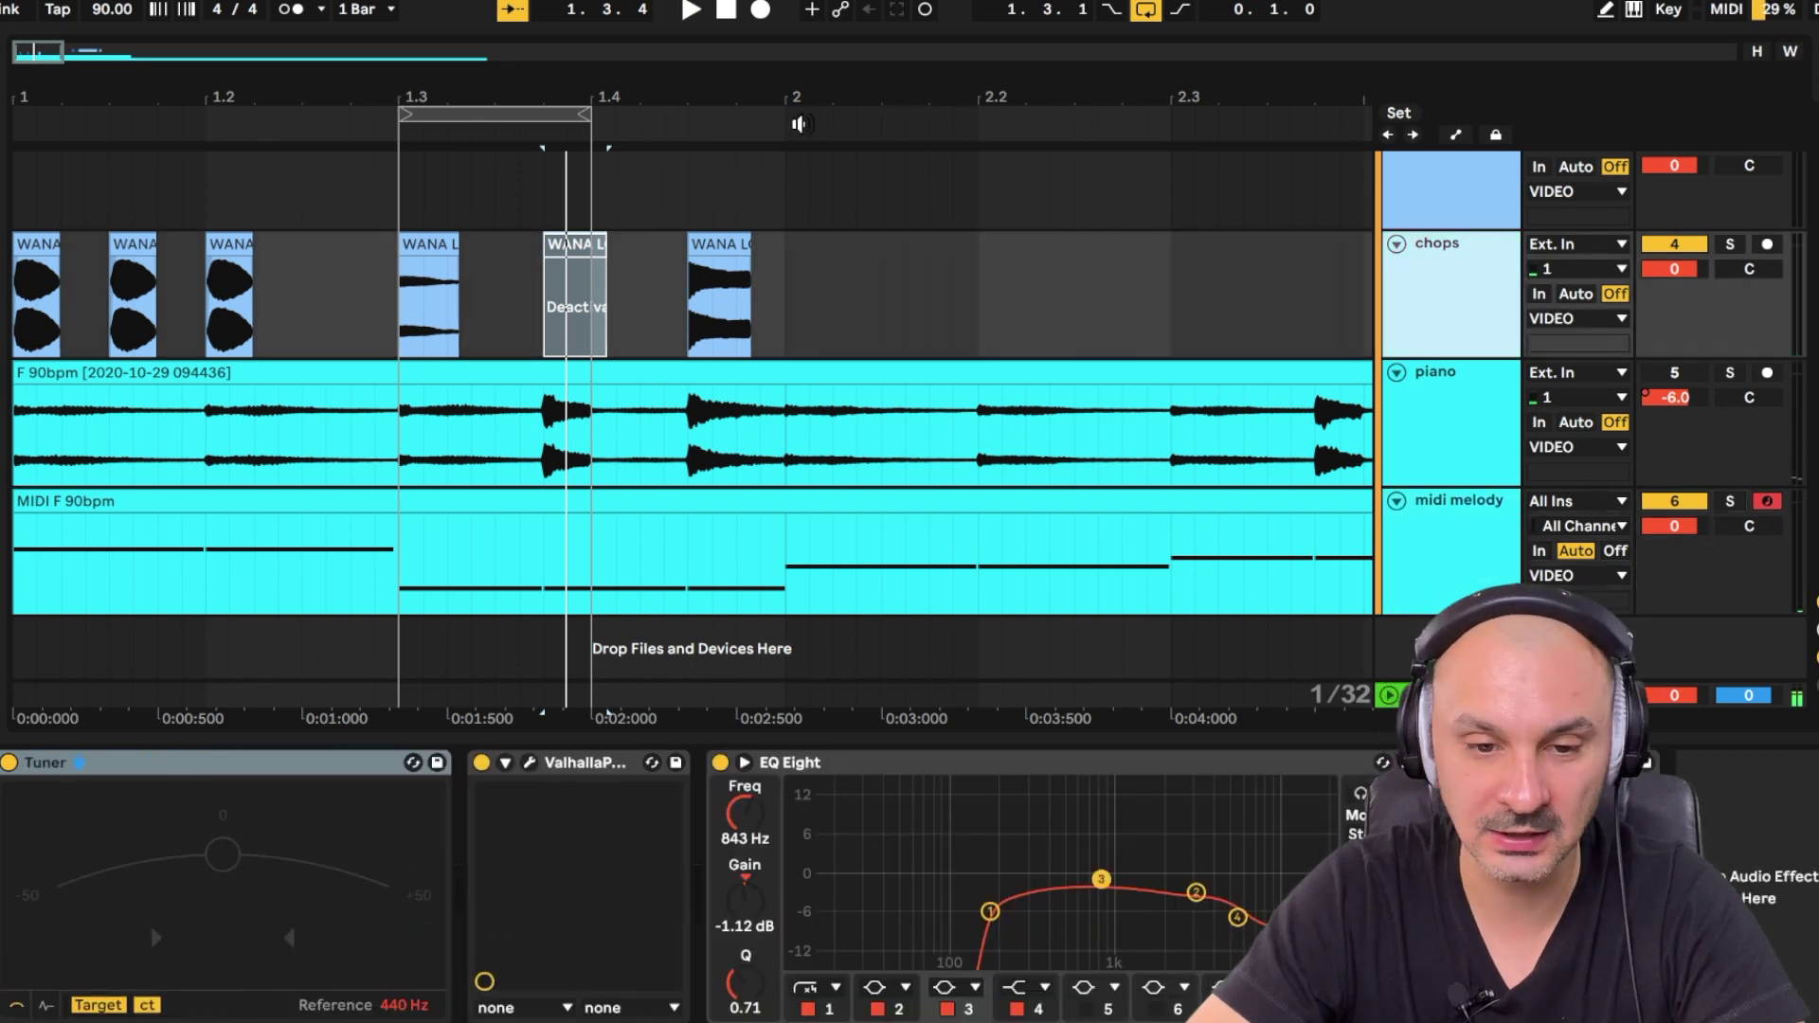
pyautogui.press('space')
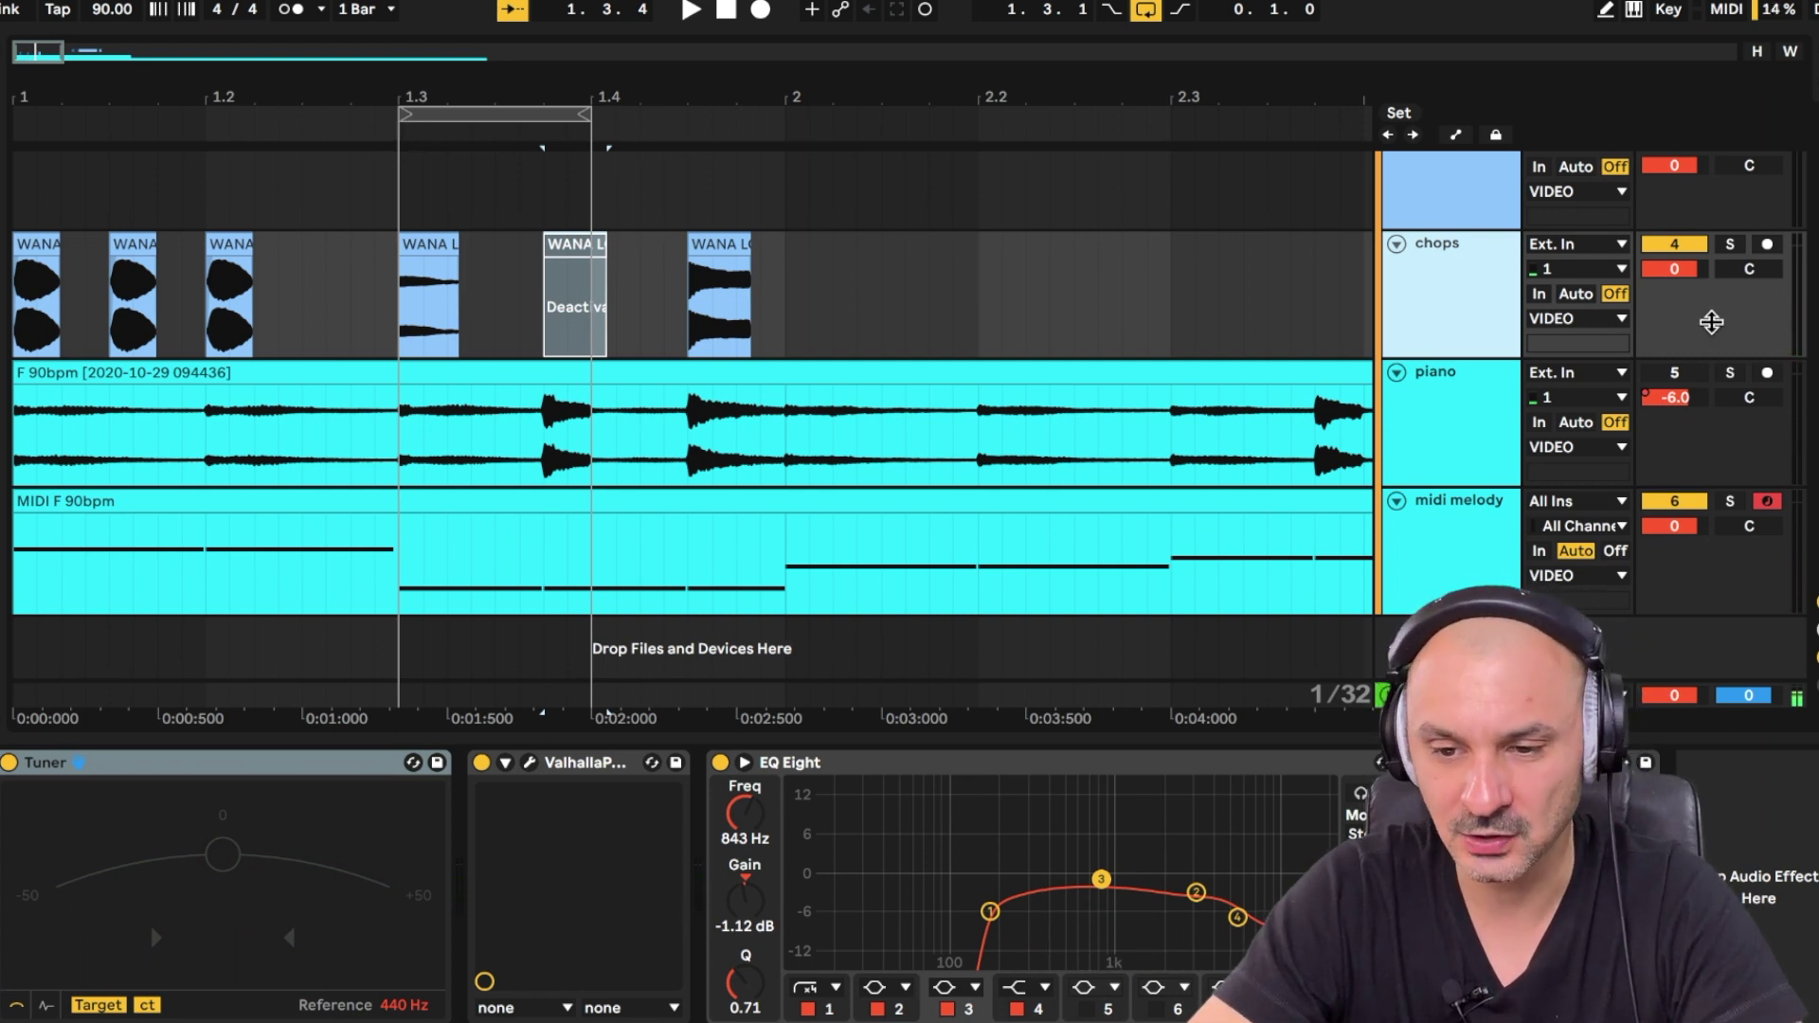
# Transpose the fourth chop down 3 st and play it back.
pyautogui.hotkey('shift', 'Tab')
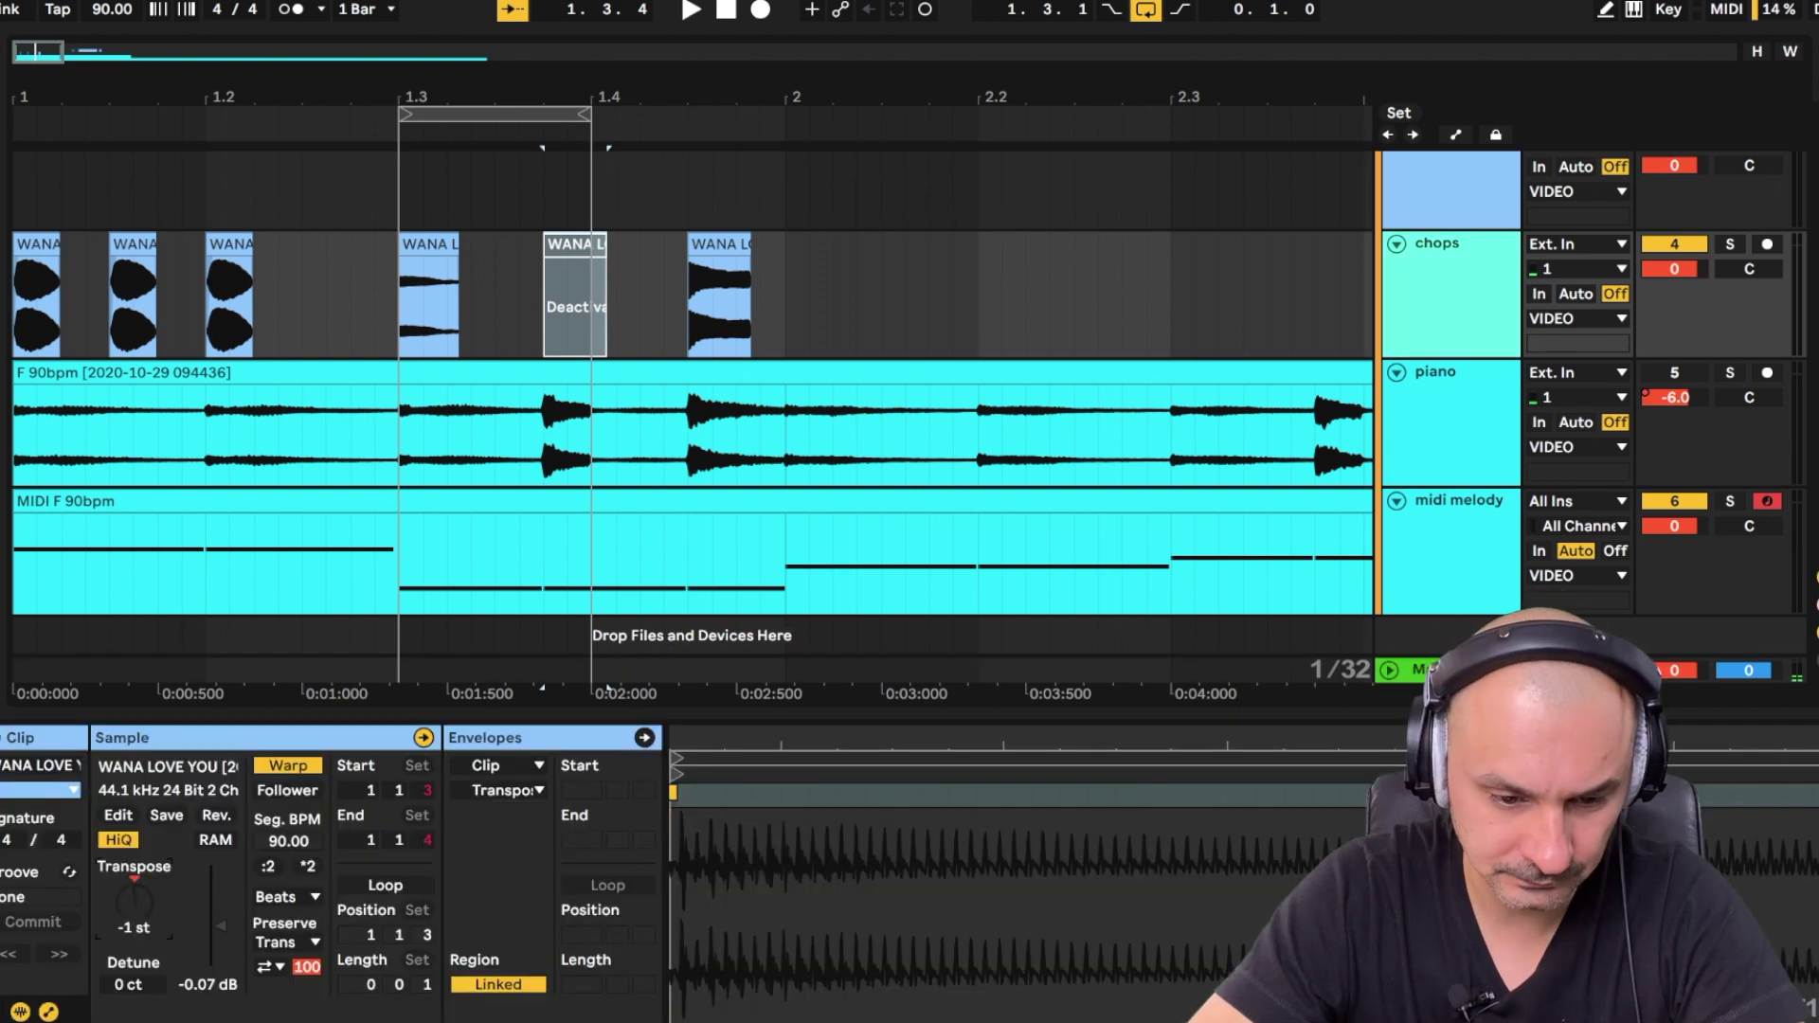
pyautogui.click(440, 280)
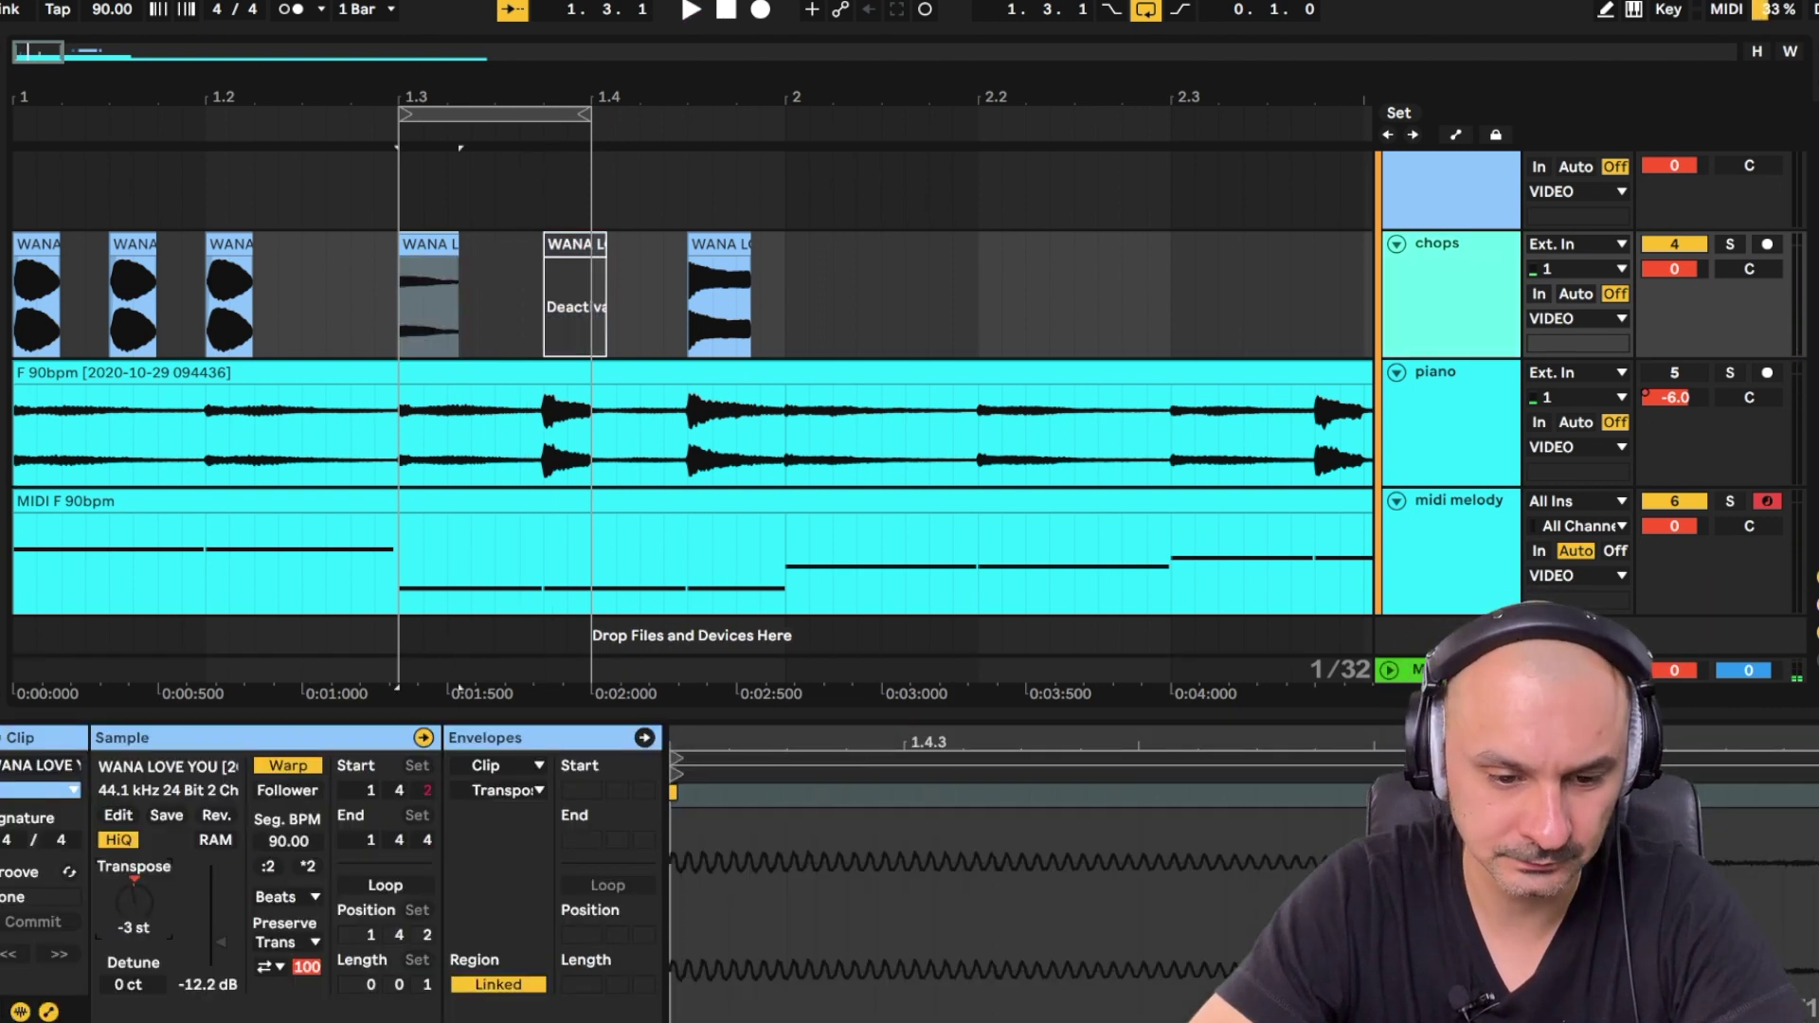
pyautogui.press('space')
pyautogui.click(1459, 311)
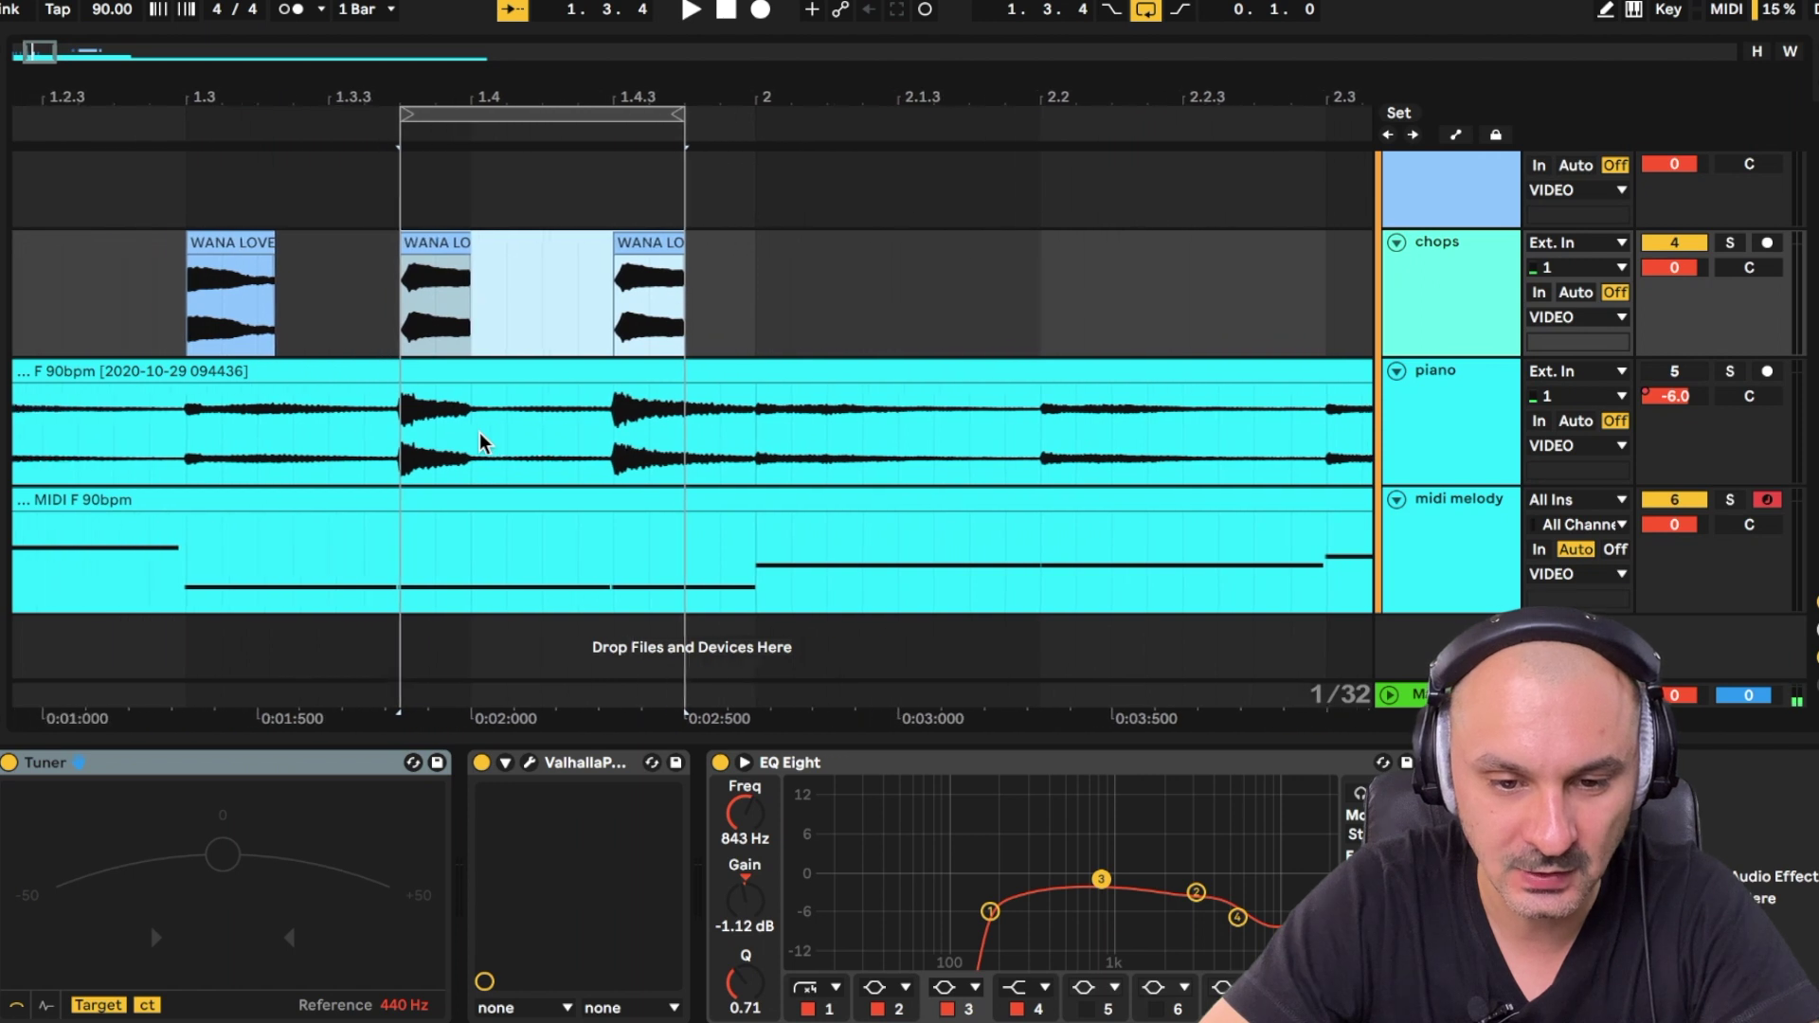
# Play the loop around the fifth and sixth chops and compare the midi melody's note with their pitch on each track's Tuner.
pyautogui.hscroll(-1, 480, 442)
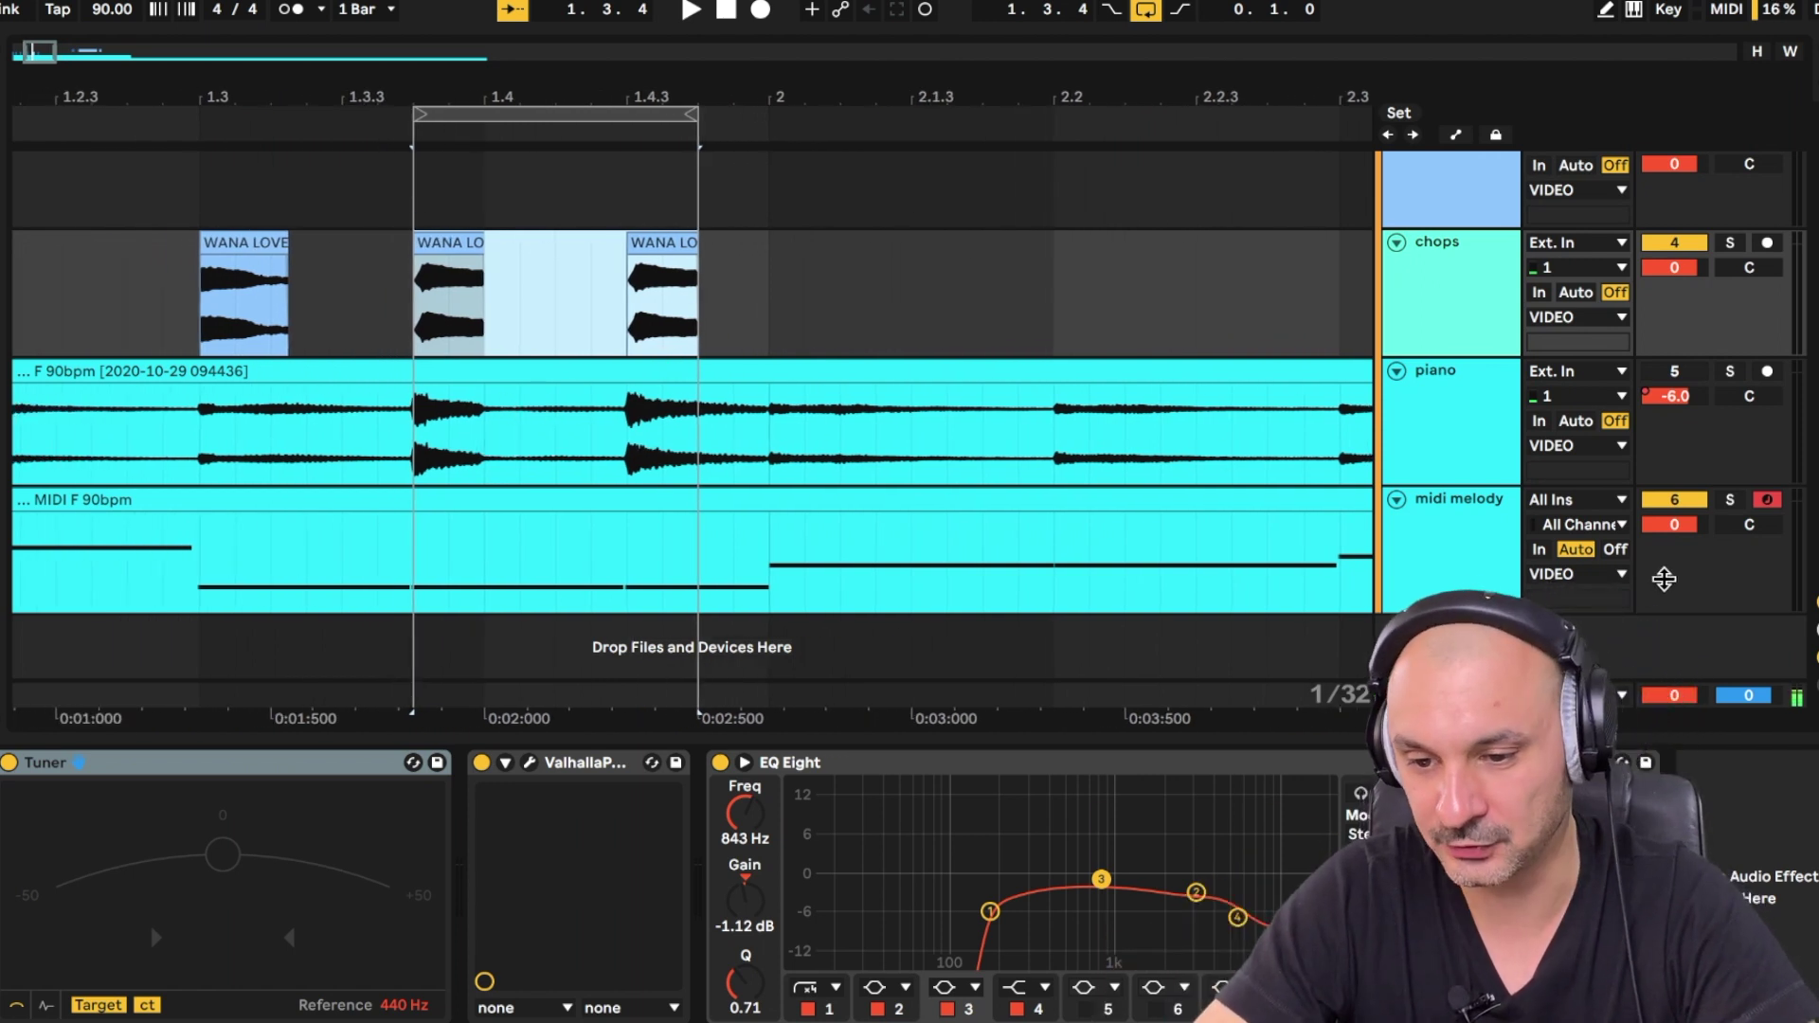
pyautogui.click(1653, 577)
pyautogui.press('space')
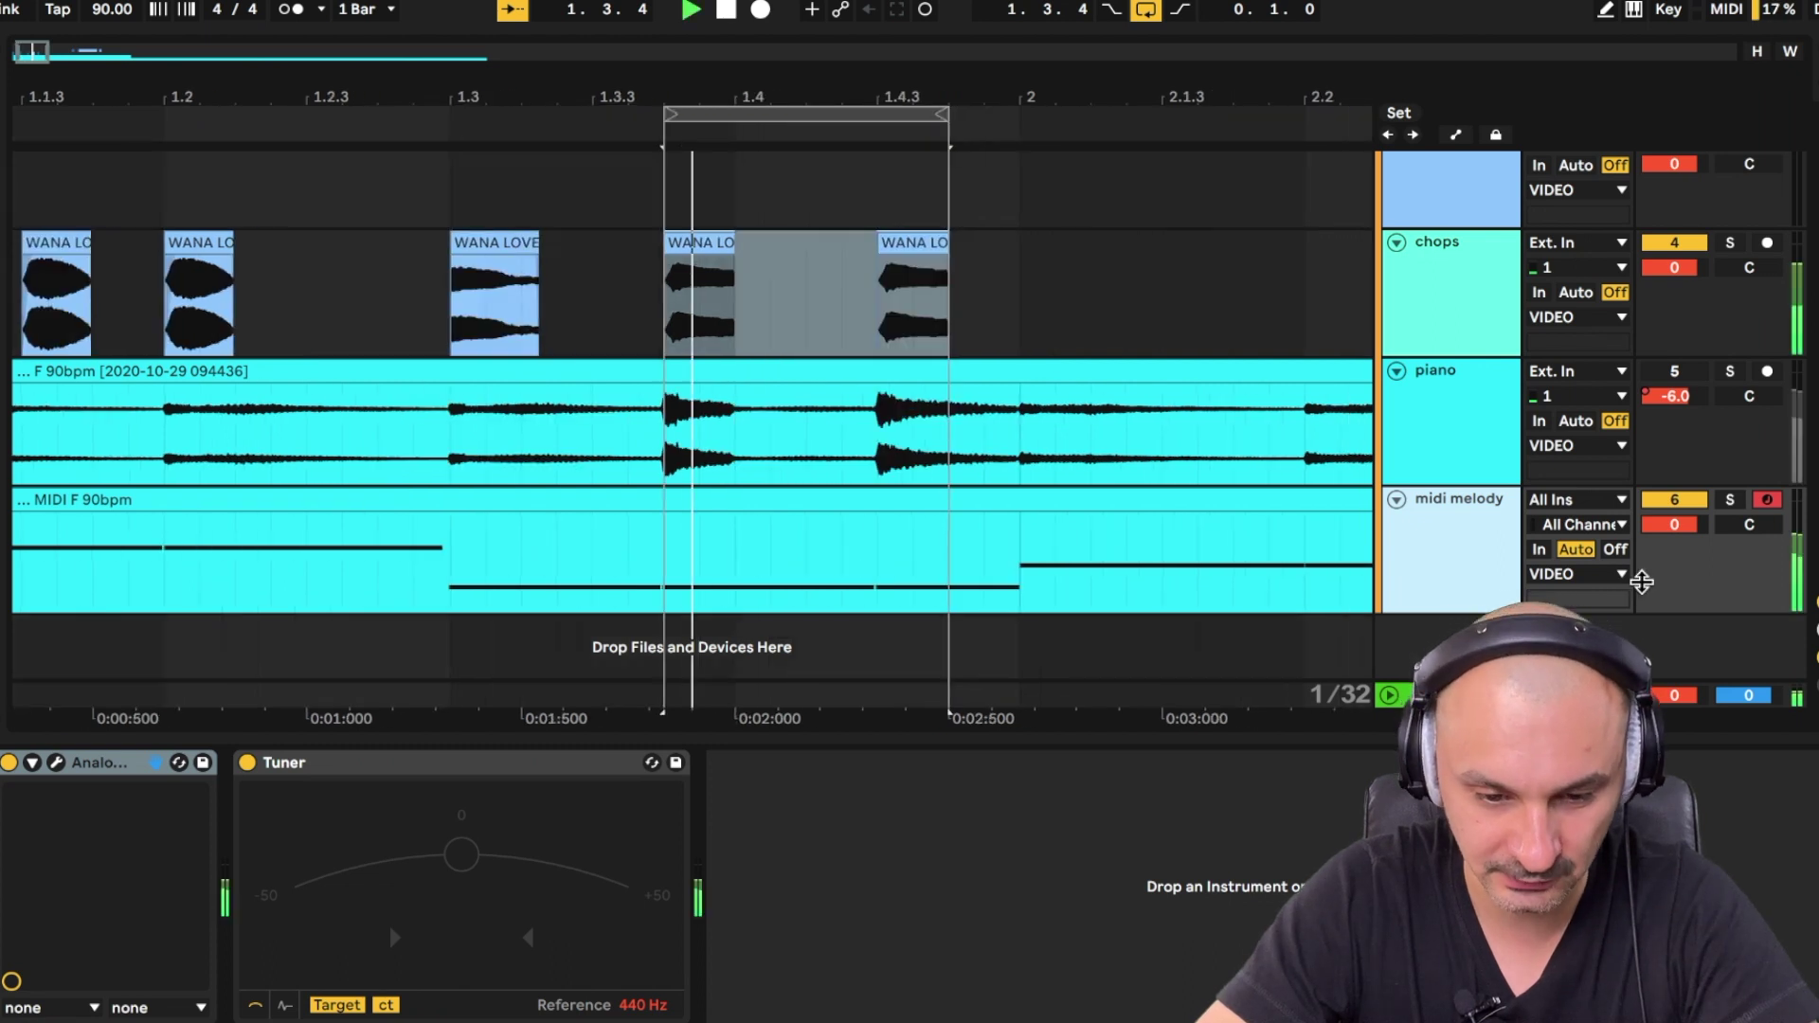
pyautogui.press('space')
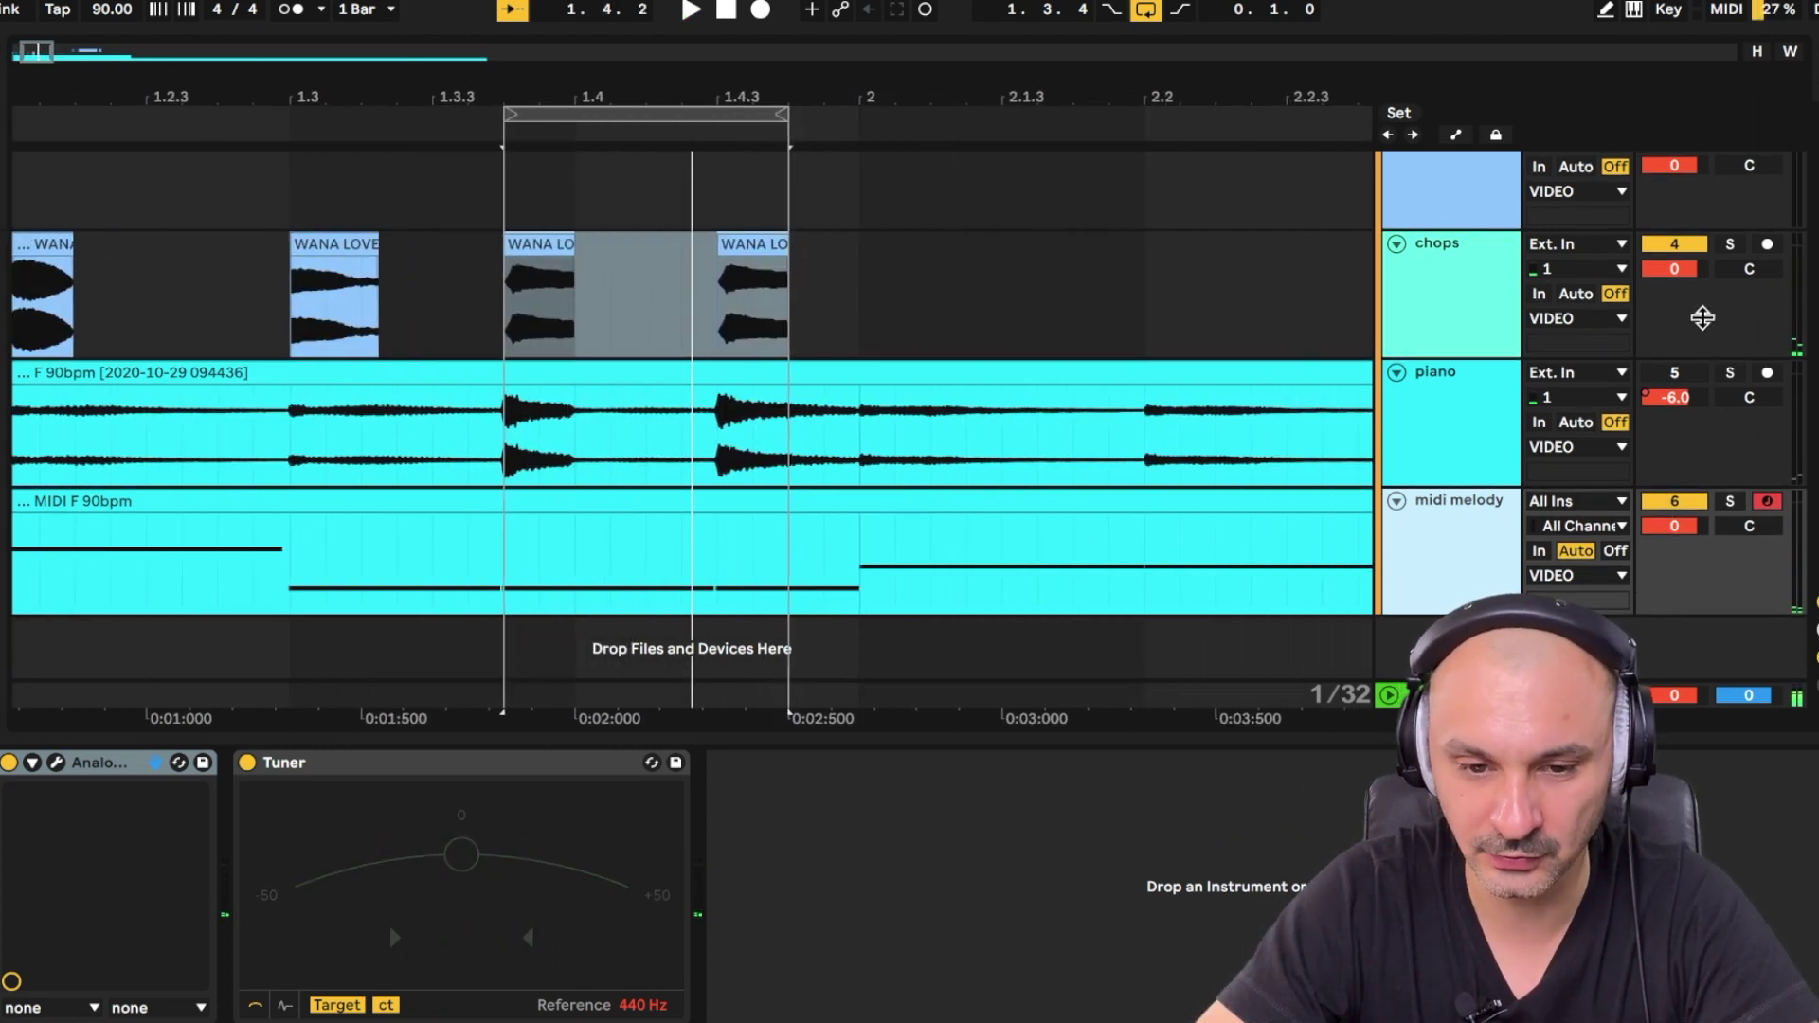
pyautogui.click(1703, 317)
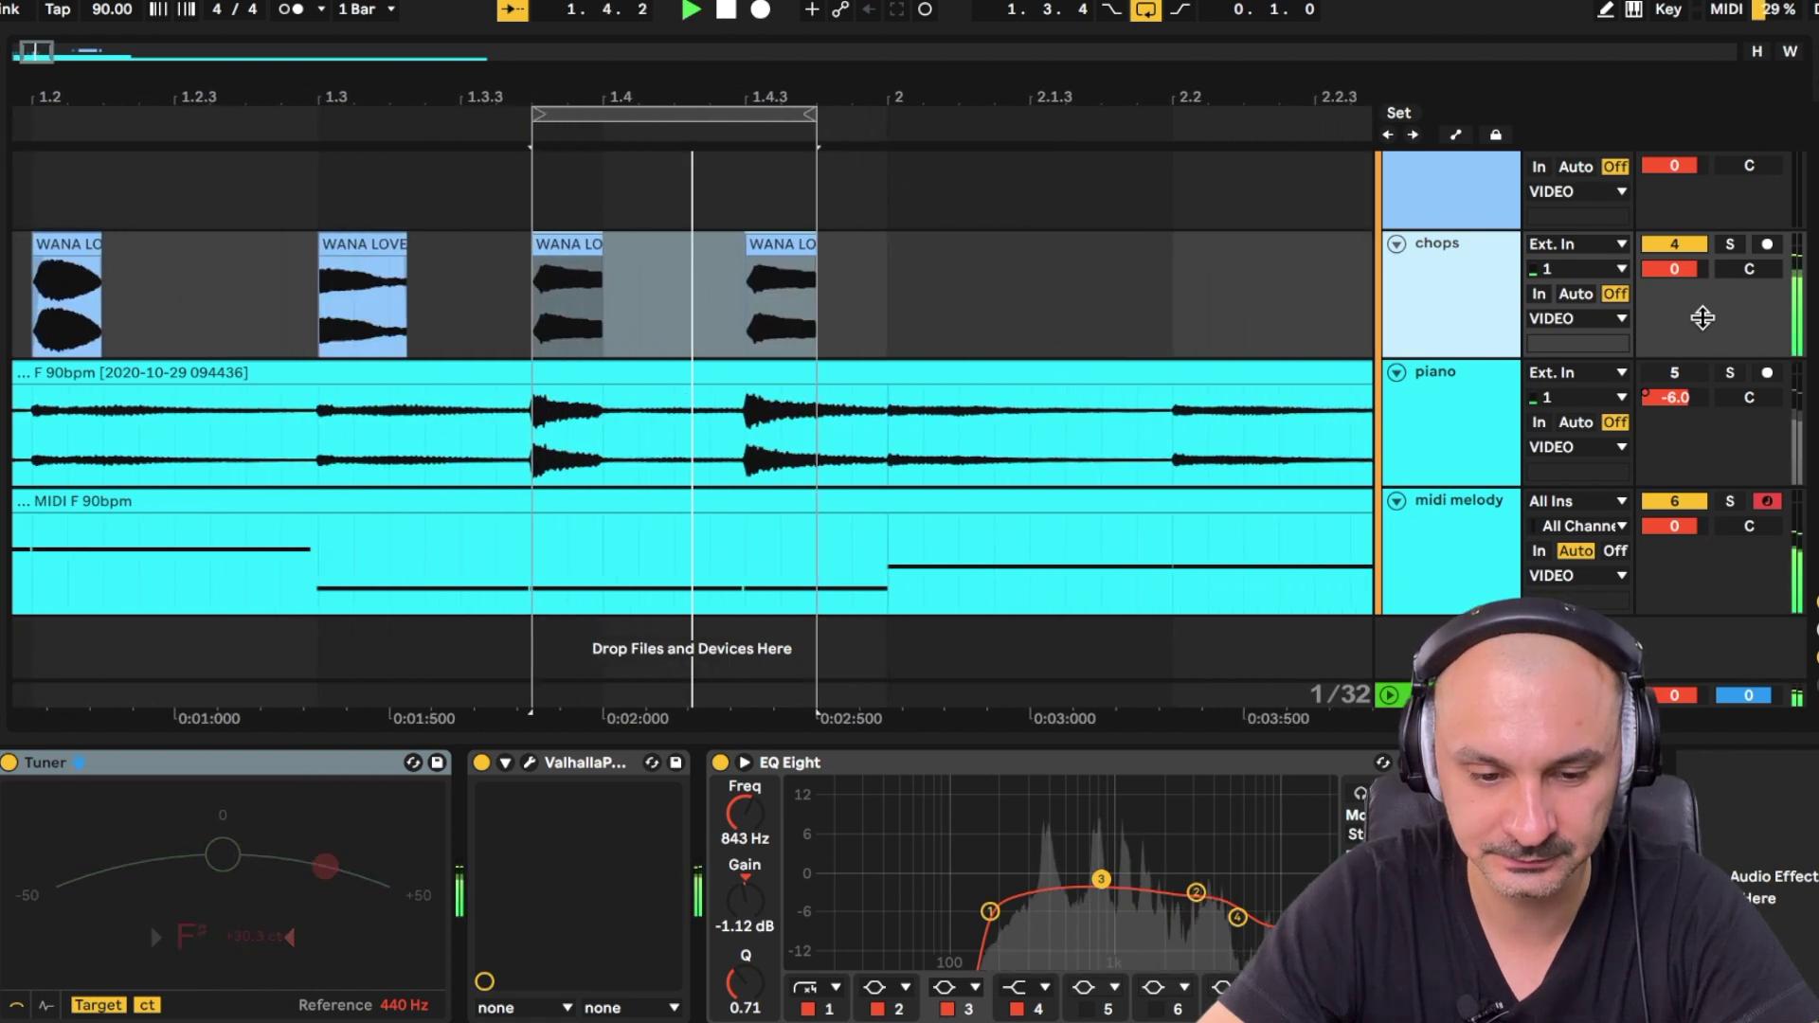
pyautogui.press('space')
# Transpose the fifth and sixth chops down 3 st and recheck them on the Tuner.
pyautogui.doubleClick(550, 244)
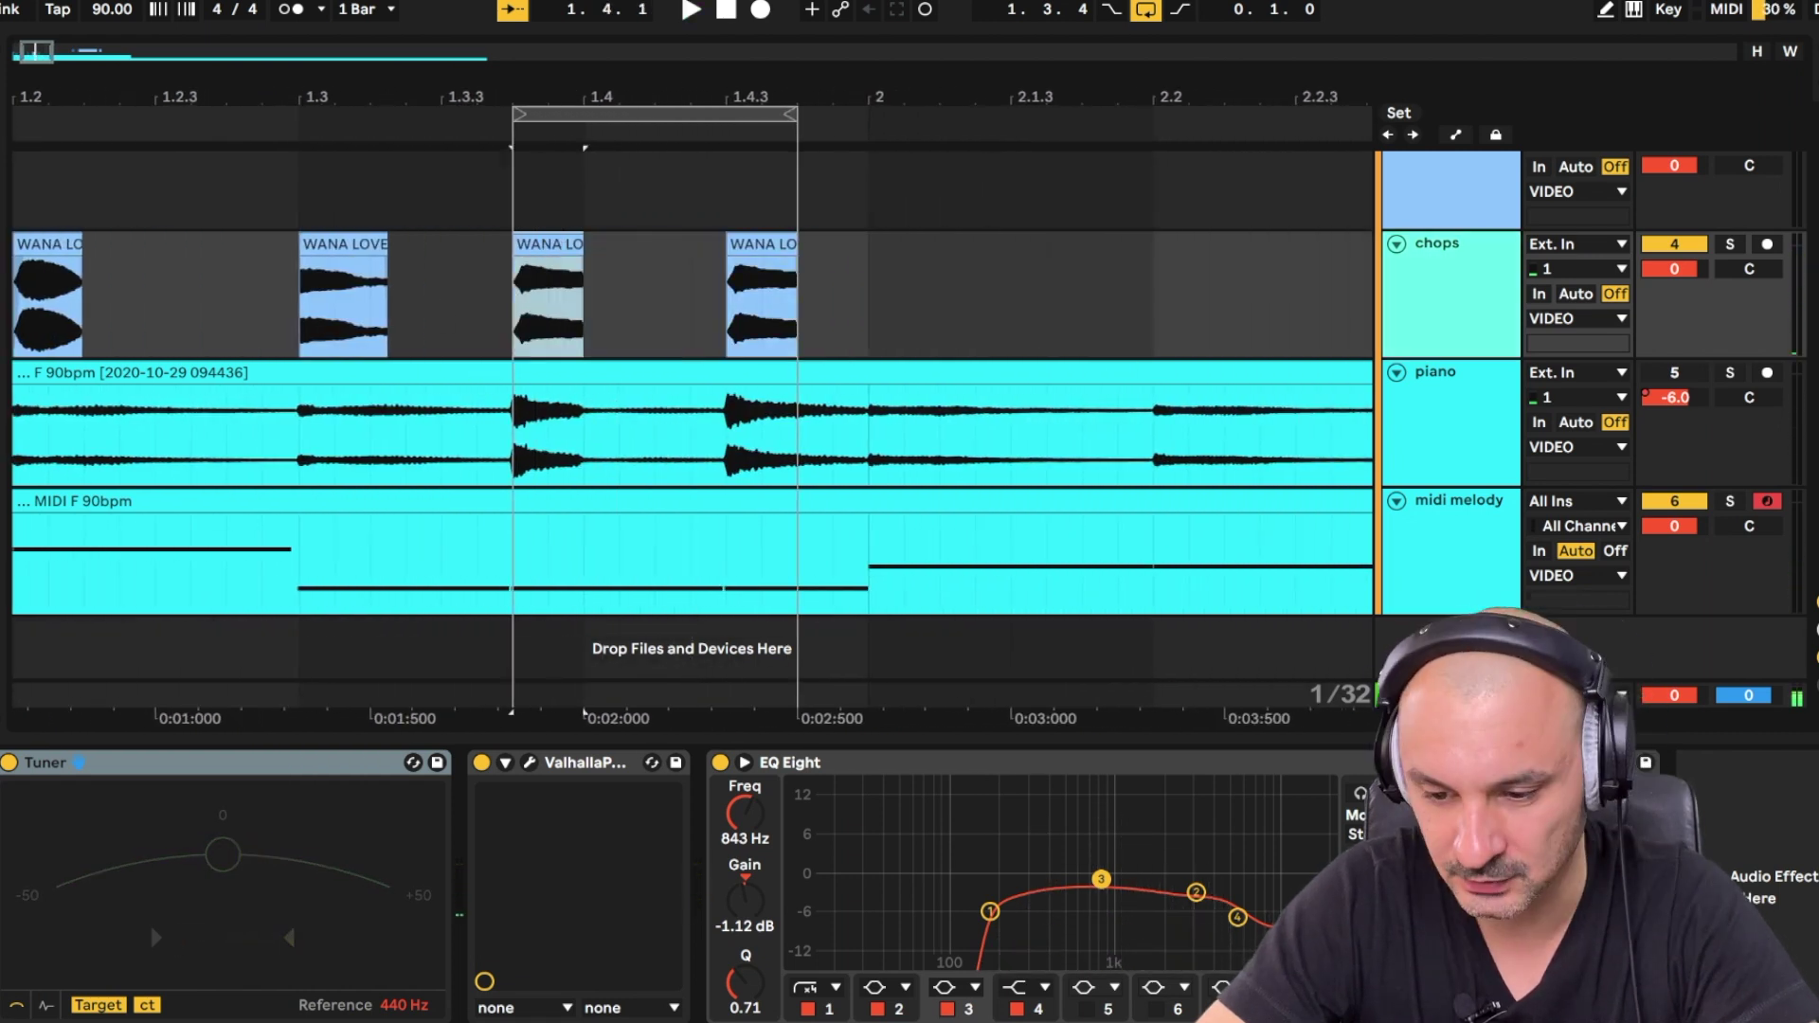
pyautogui.click(758, 248)
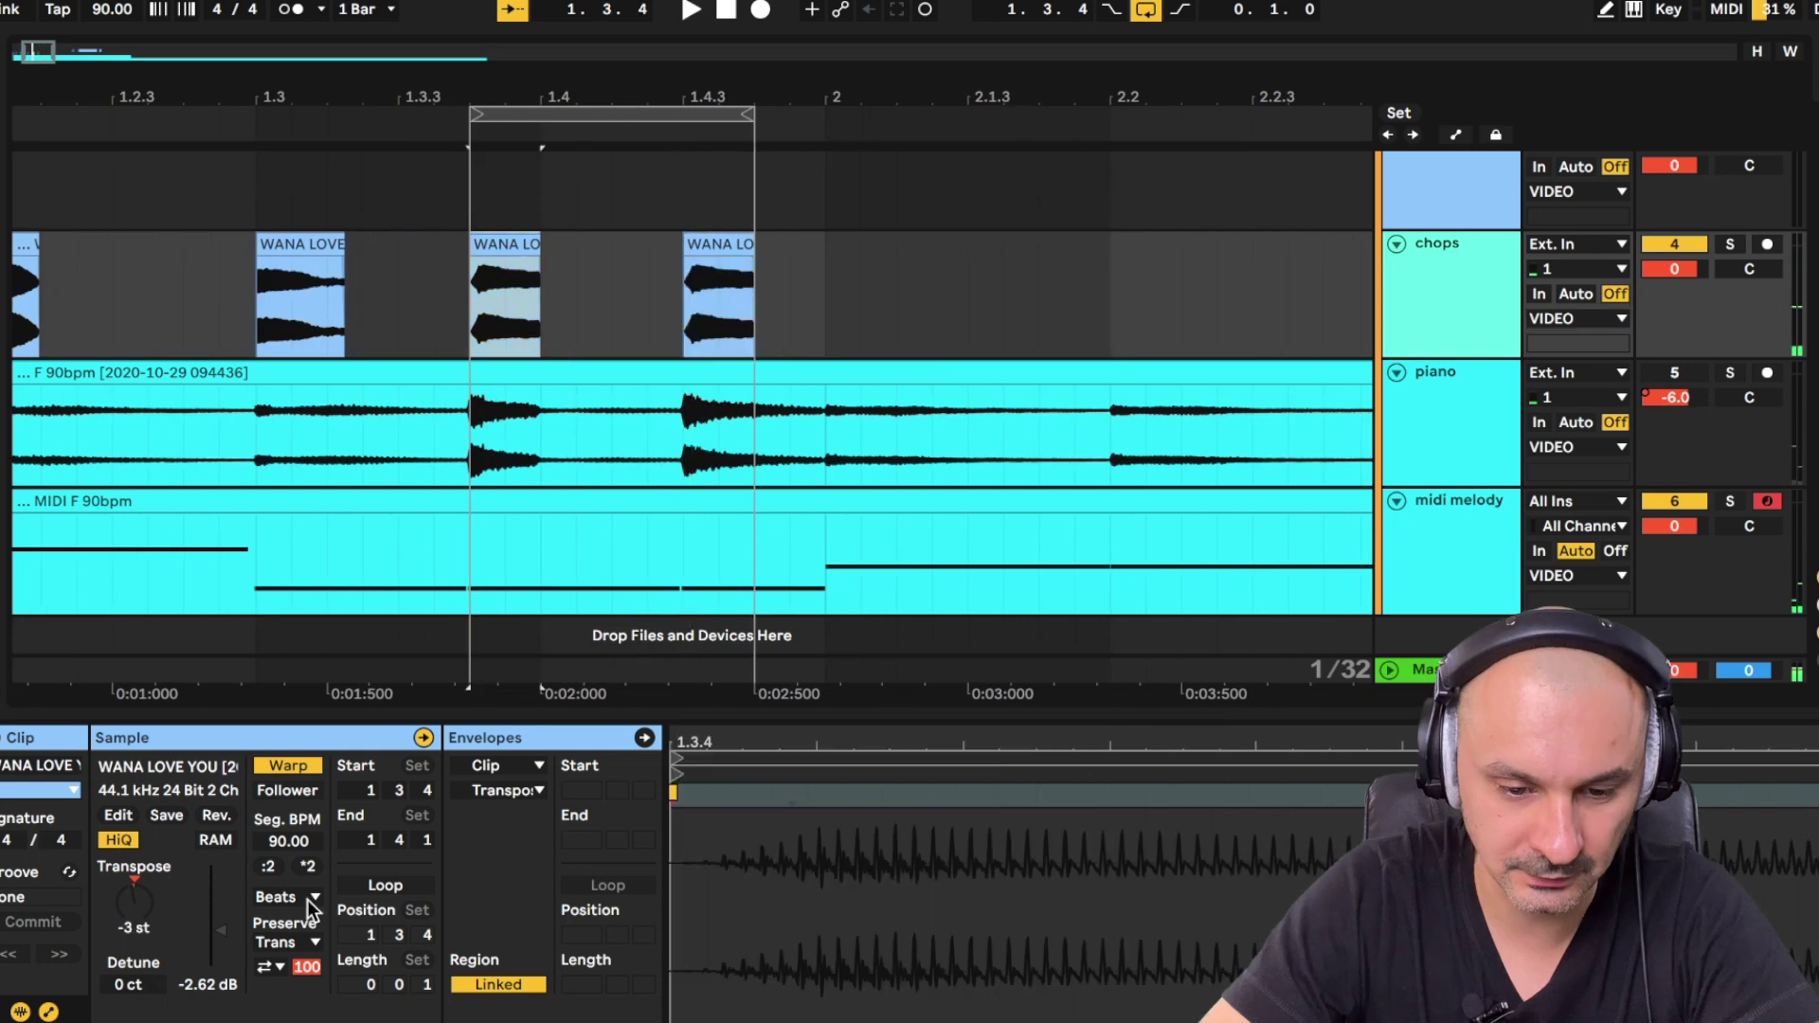
pyautogui.press('space')
pyautogui.hotkey('shift', 'Tab')
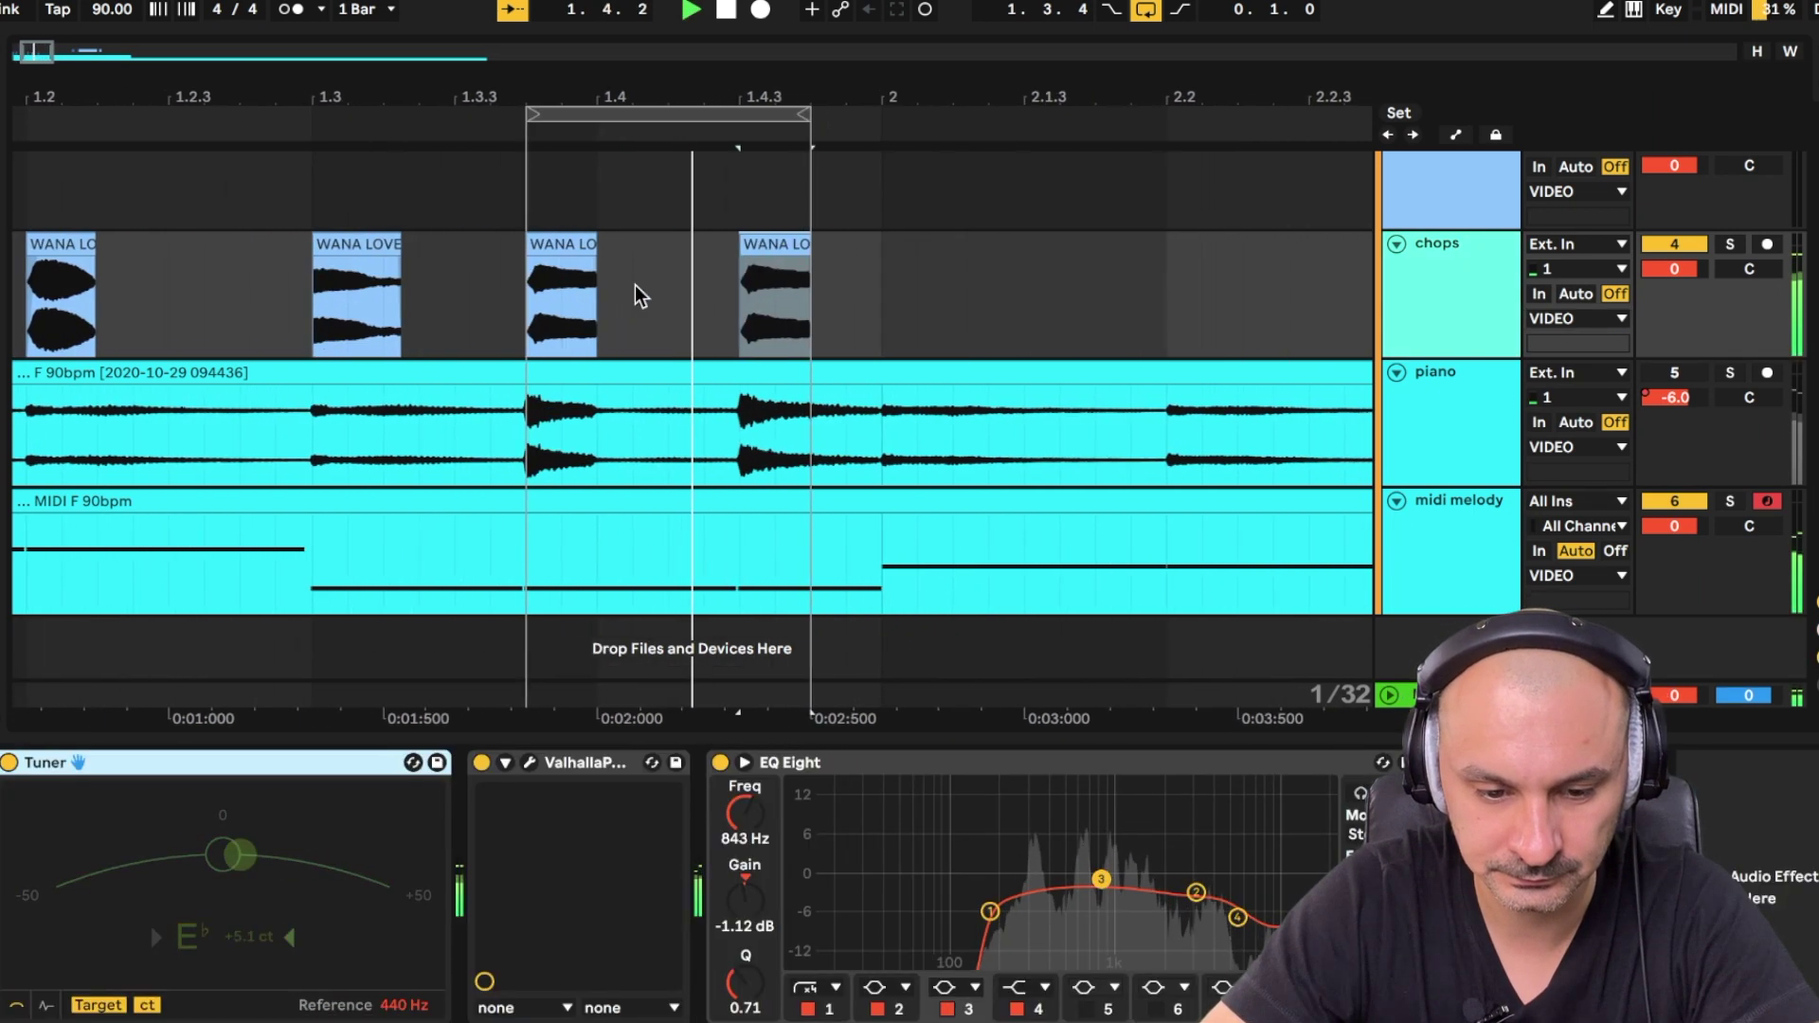
pyautogui.press('space')
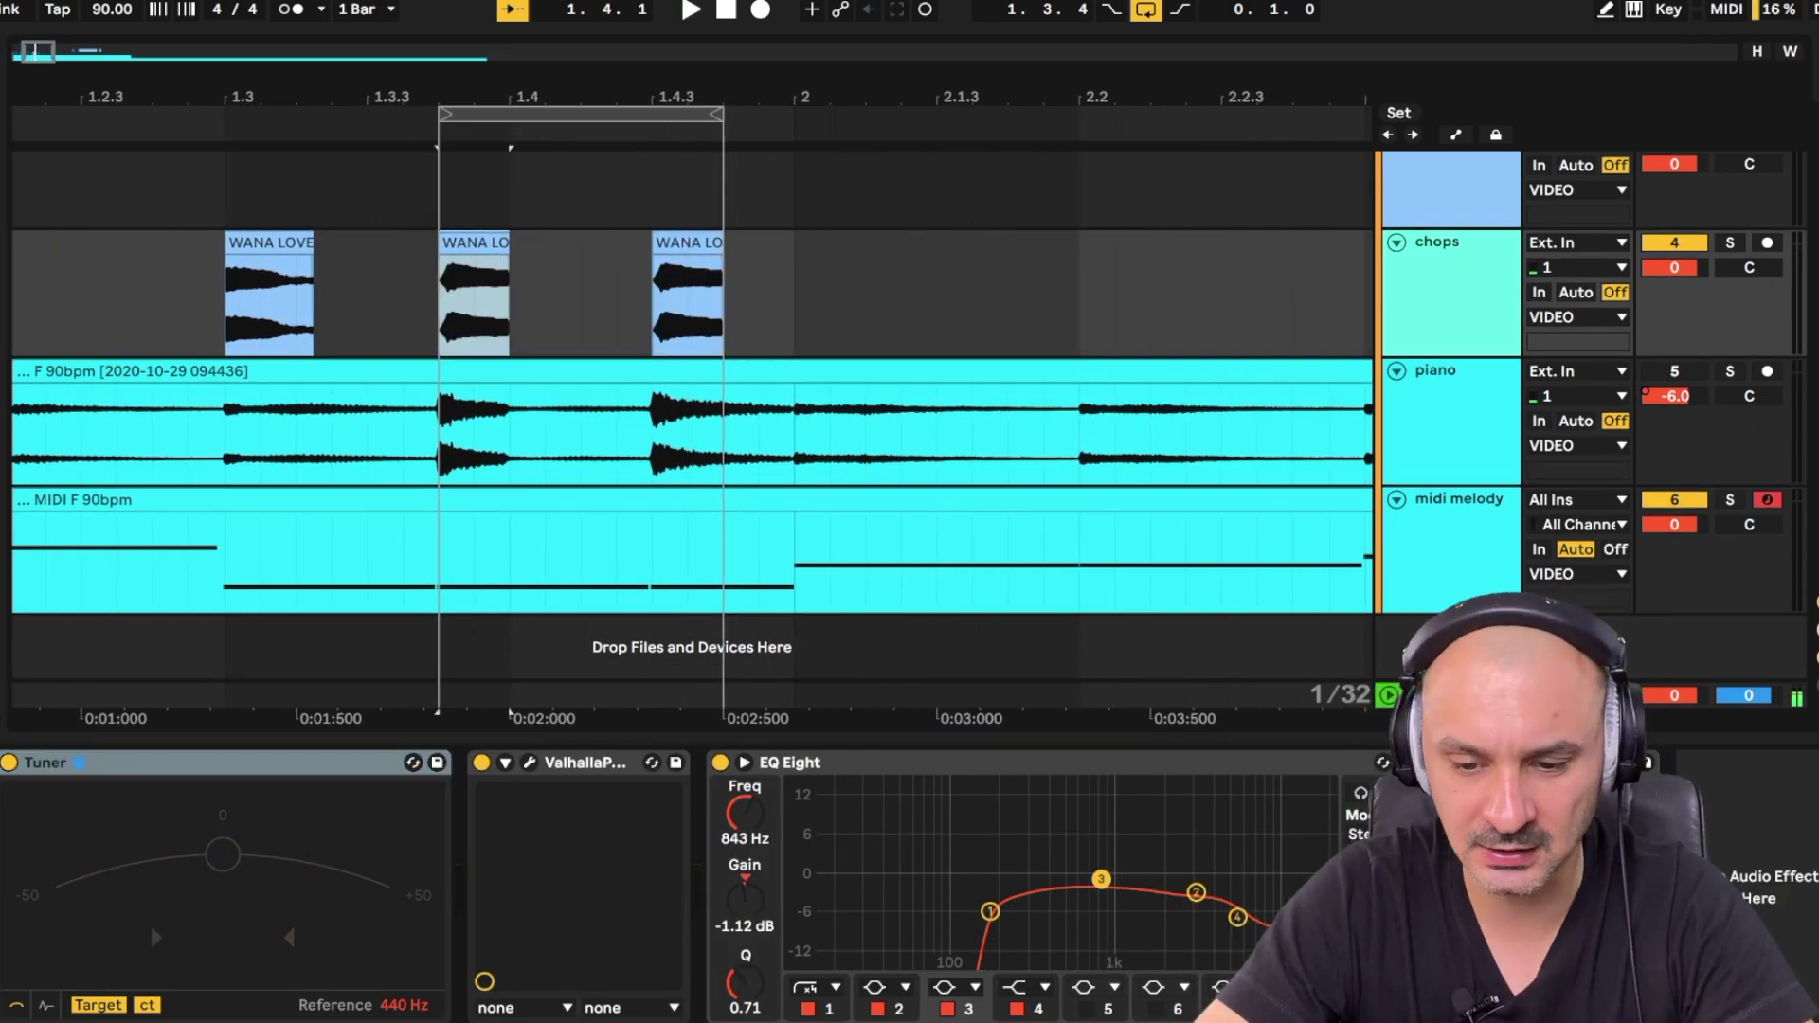
# Set the fifth chop to Pro warp with Formants at 52.34, and the sixth chop's Detune to 7 ct and Formants to 71.09.
pyautogui.hotkey('shift', 'Tab')
pyautogui.press('space')
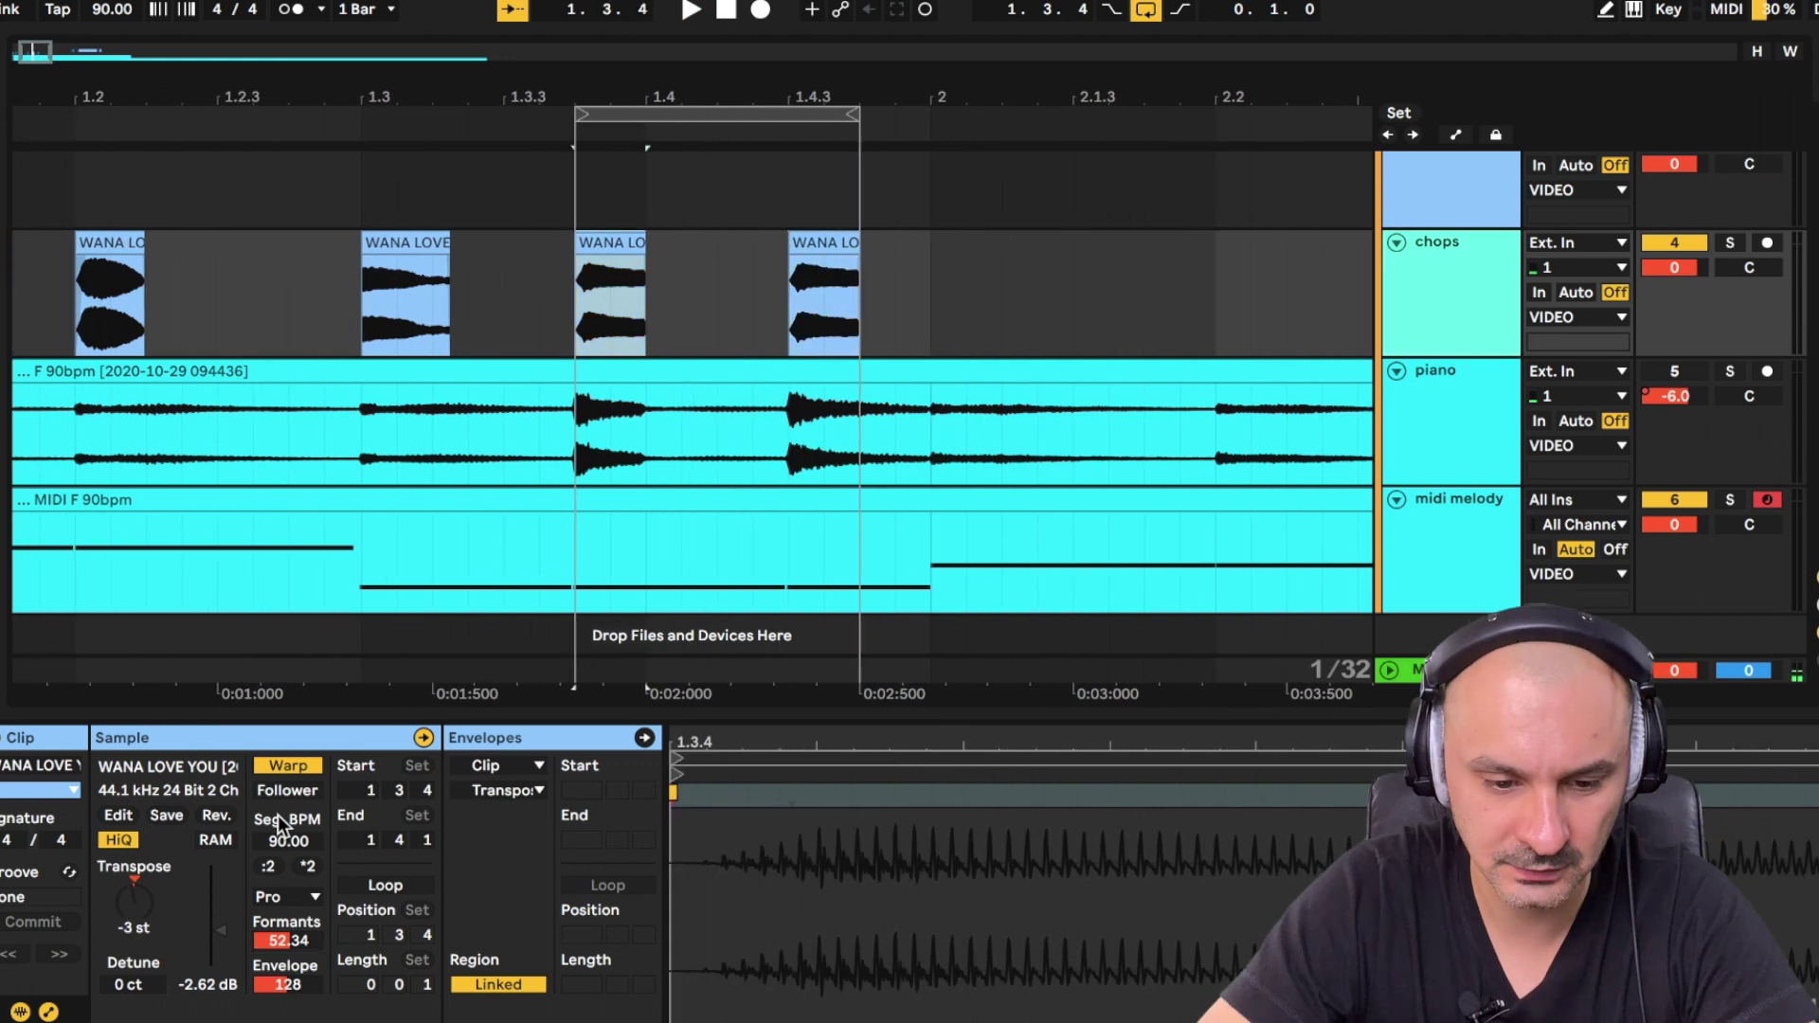
pyautogui.hotkey('shift', 'Tab')
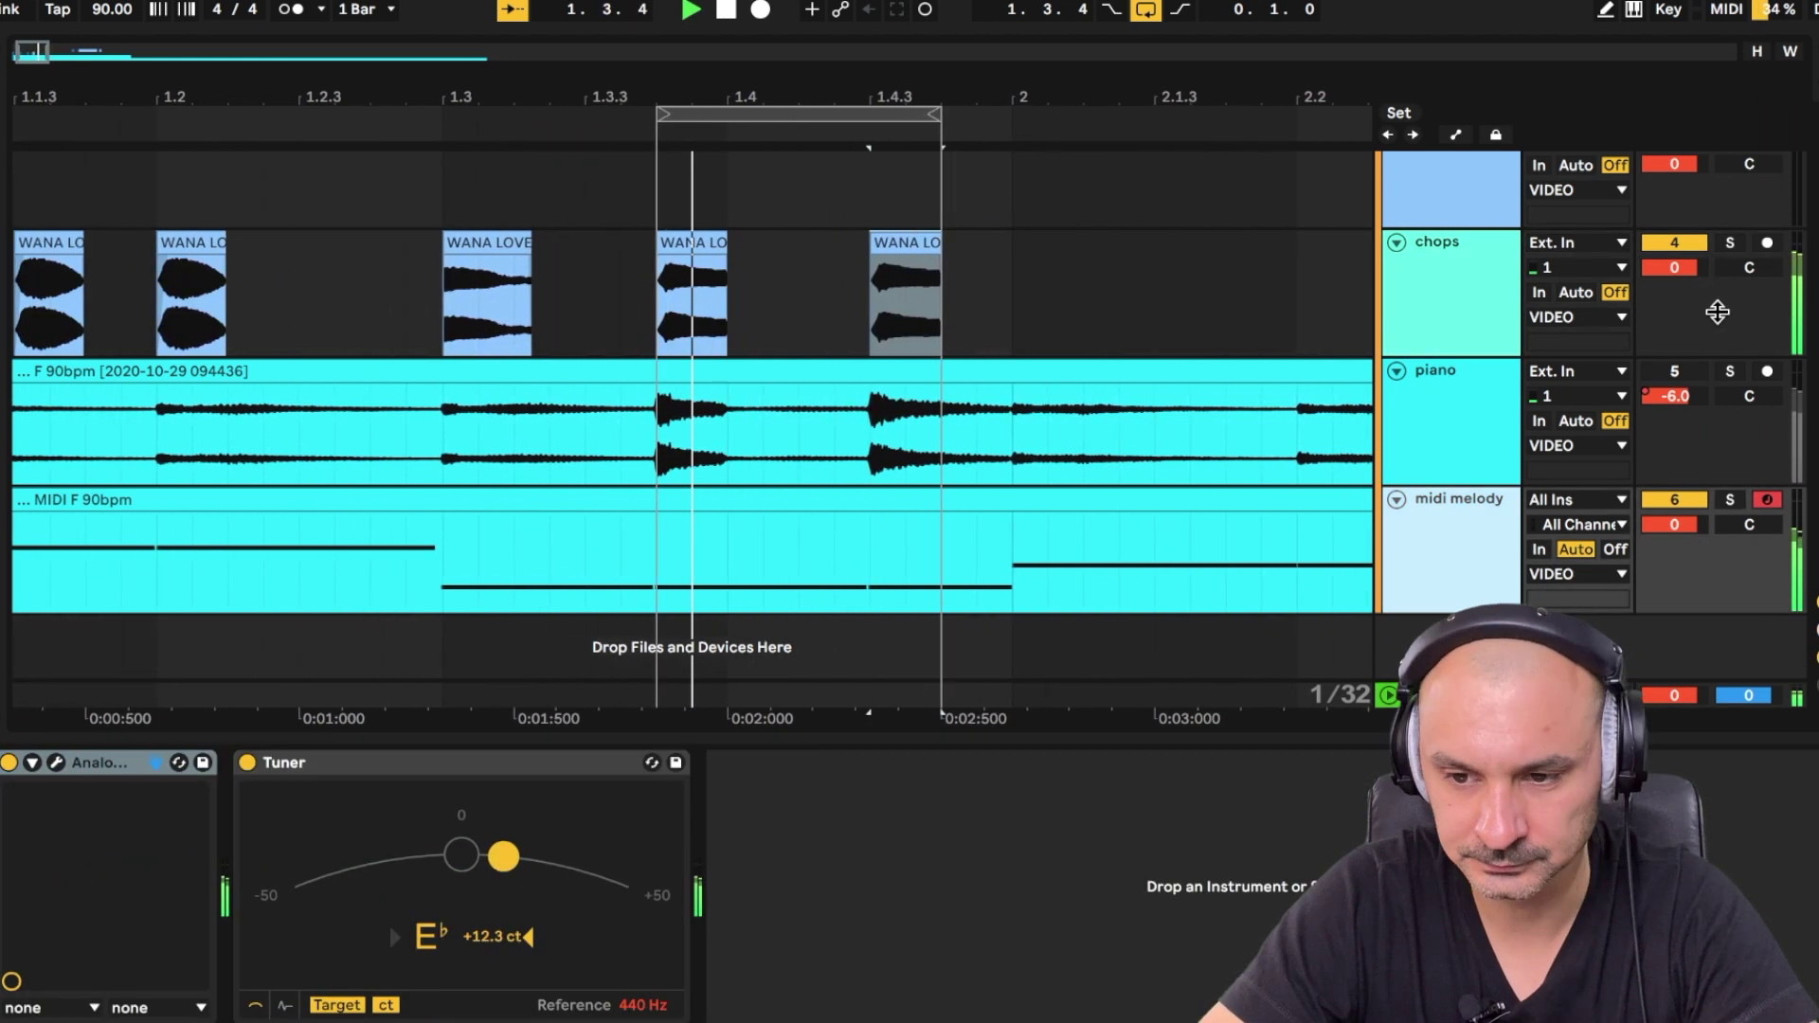
pyautogui.press('space')
pyautogui.hotkey('shift', 'Tab')
pyautogui.click(946, 246)
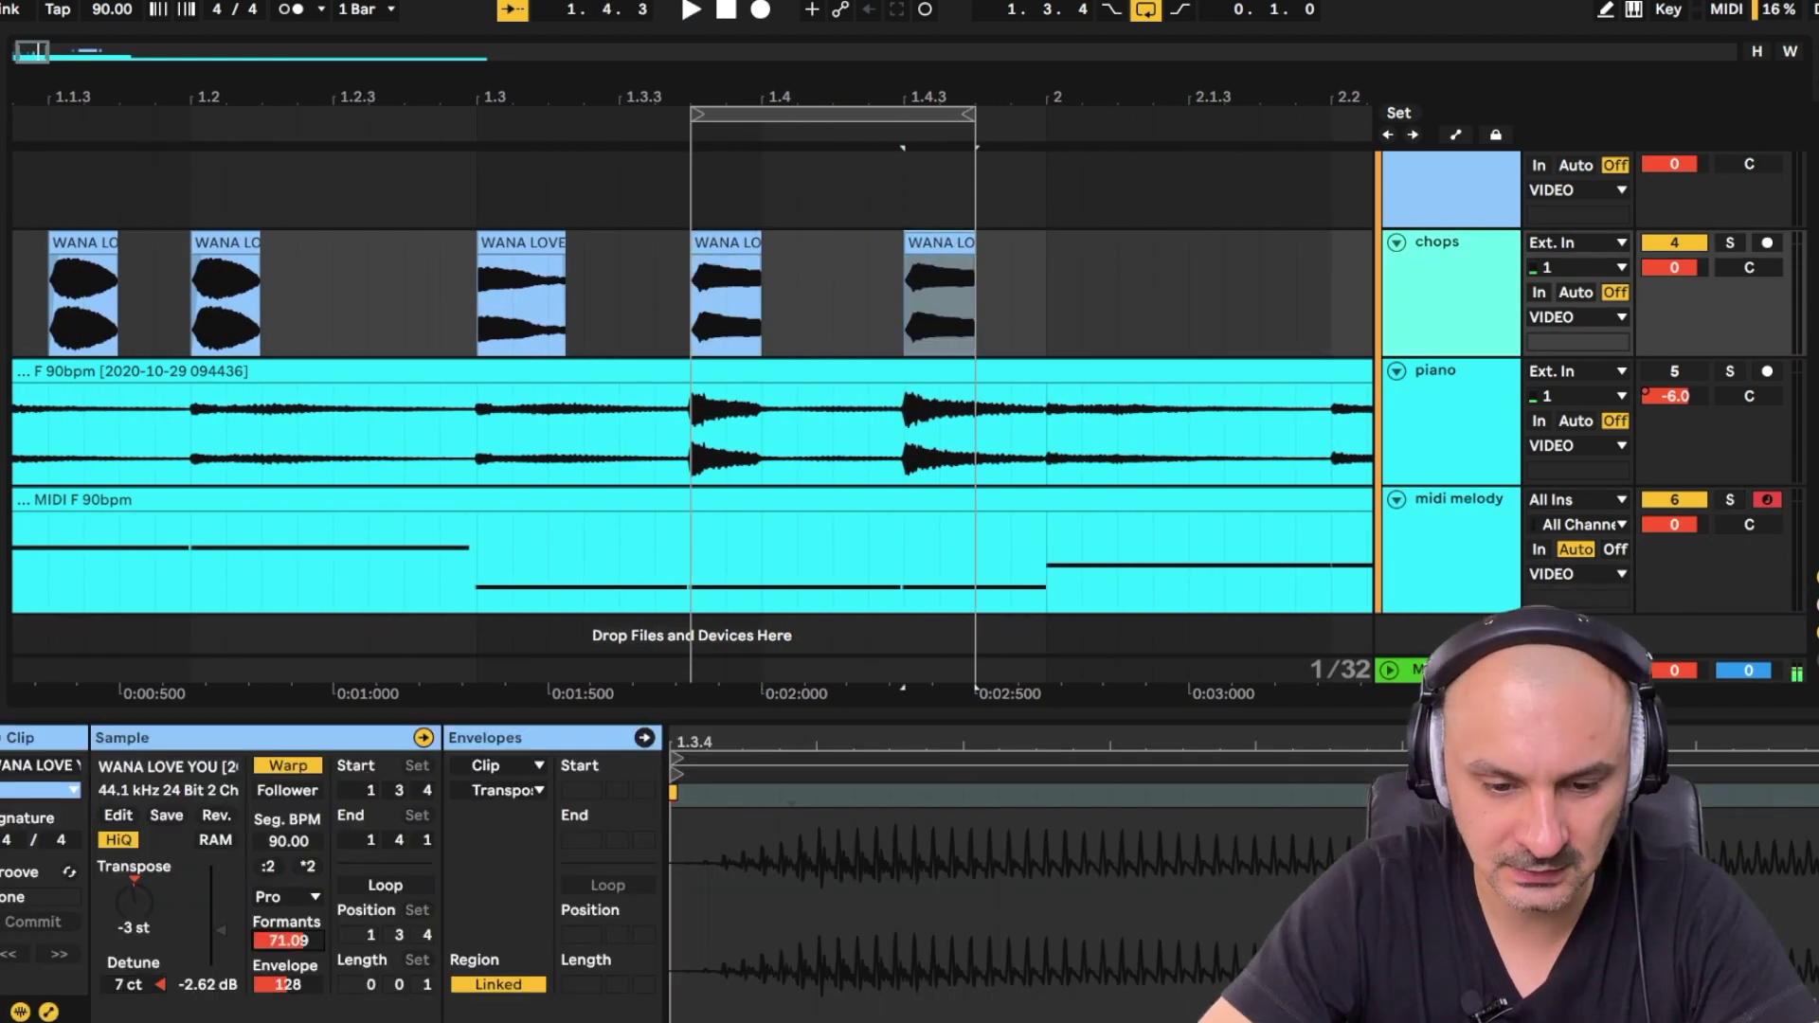
# Duplicate the six chops into bar 2 and shorten the loop to bar 2's first three chops.
pyautogui.scroll(-3, 514, 235)
pyautogui.press('space')
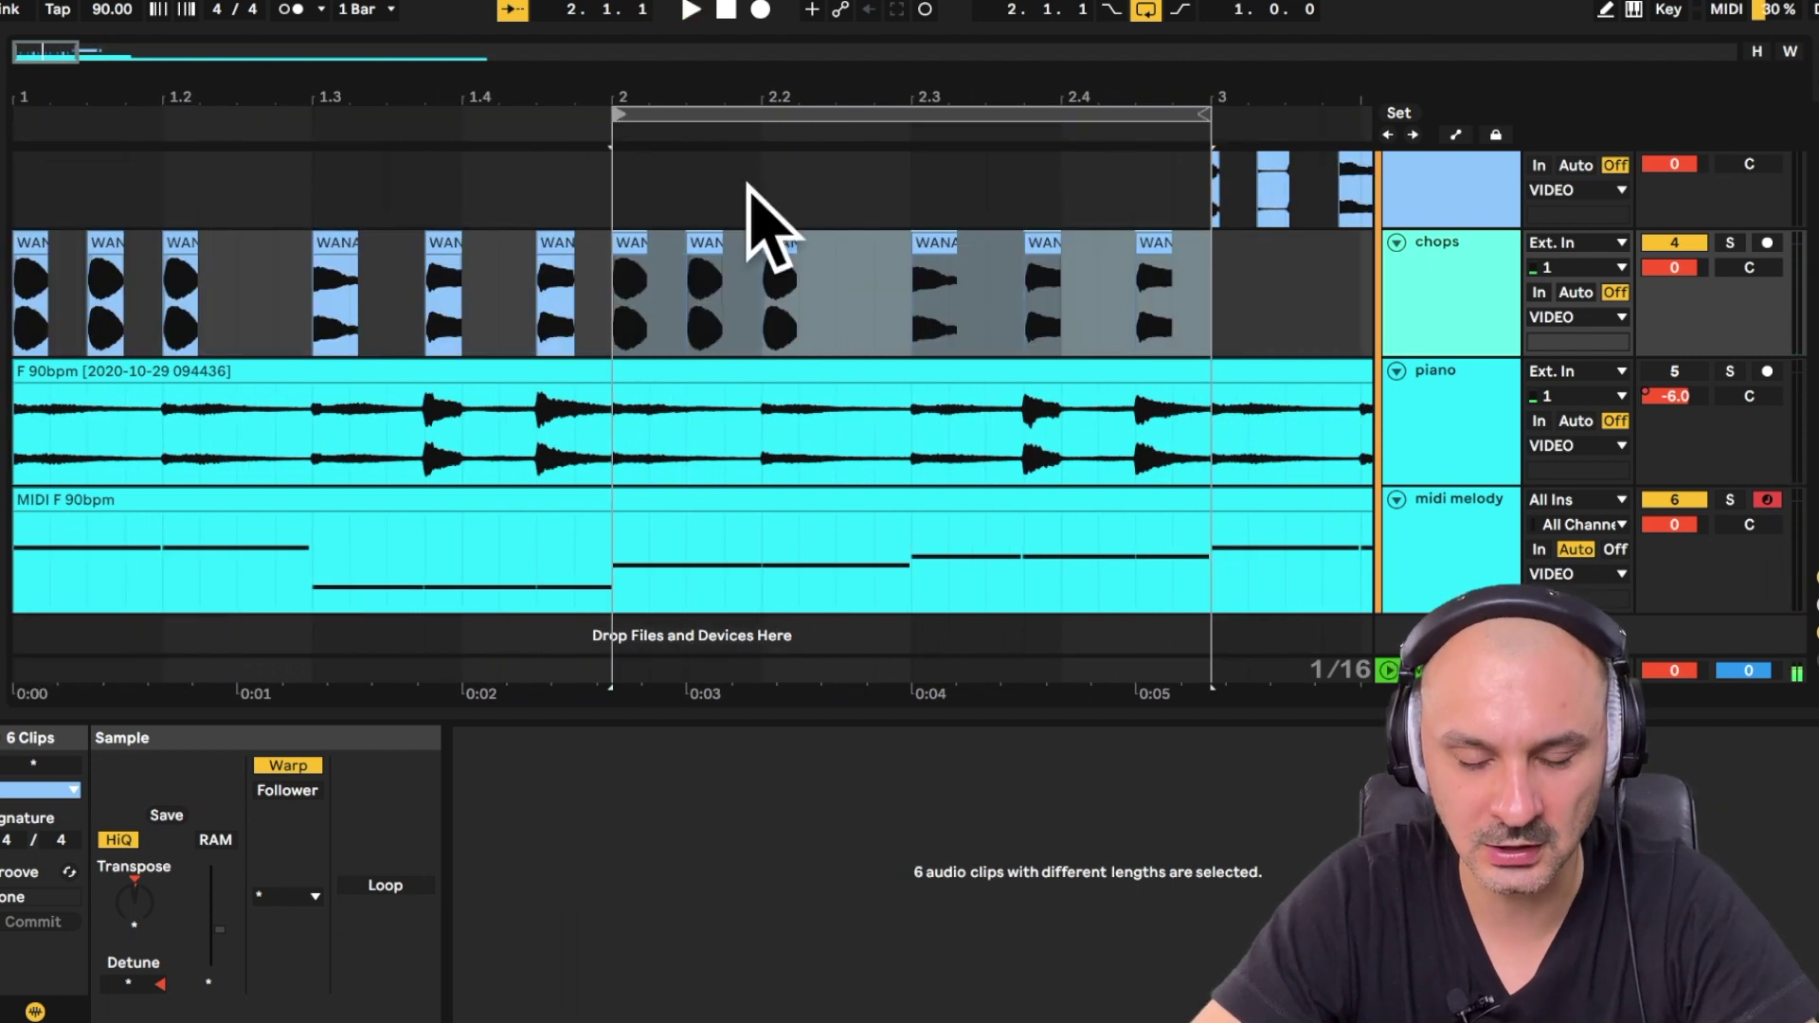
pyautogui.moveTo(1202, 115); pyautogui.dragTo(792, 144)
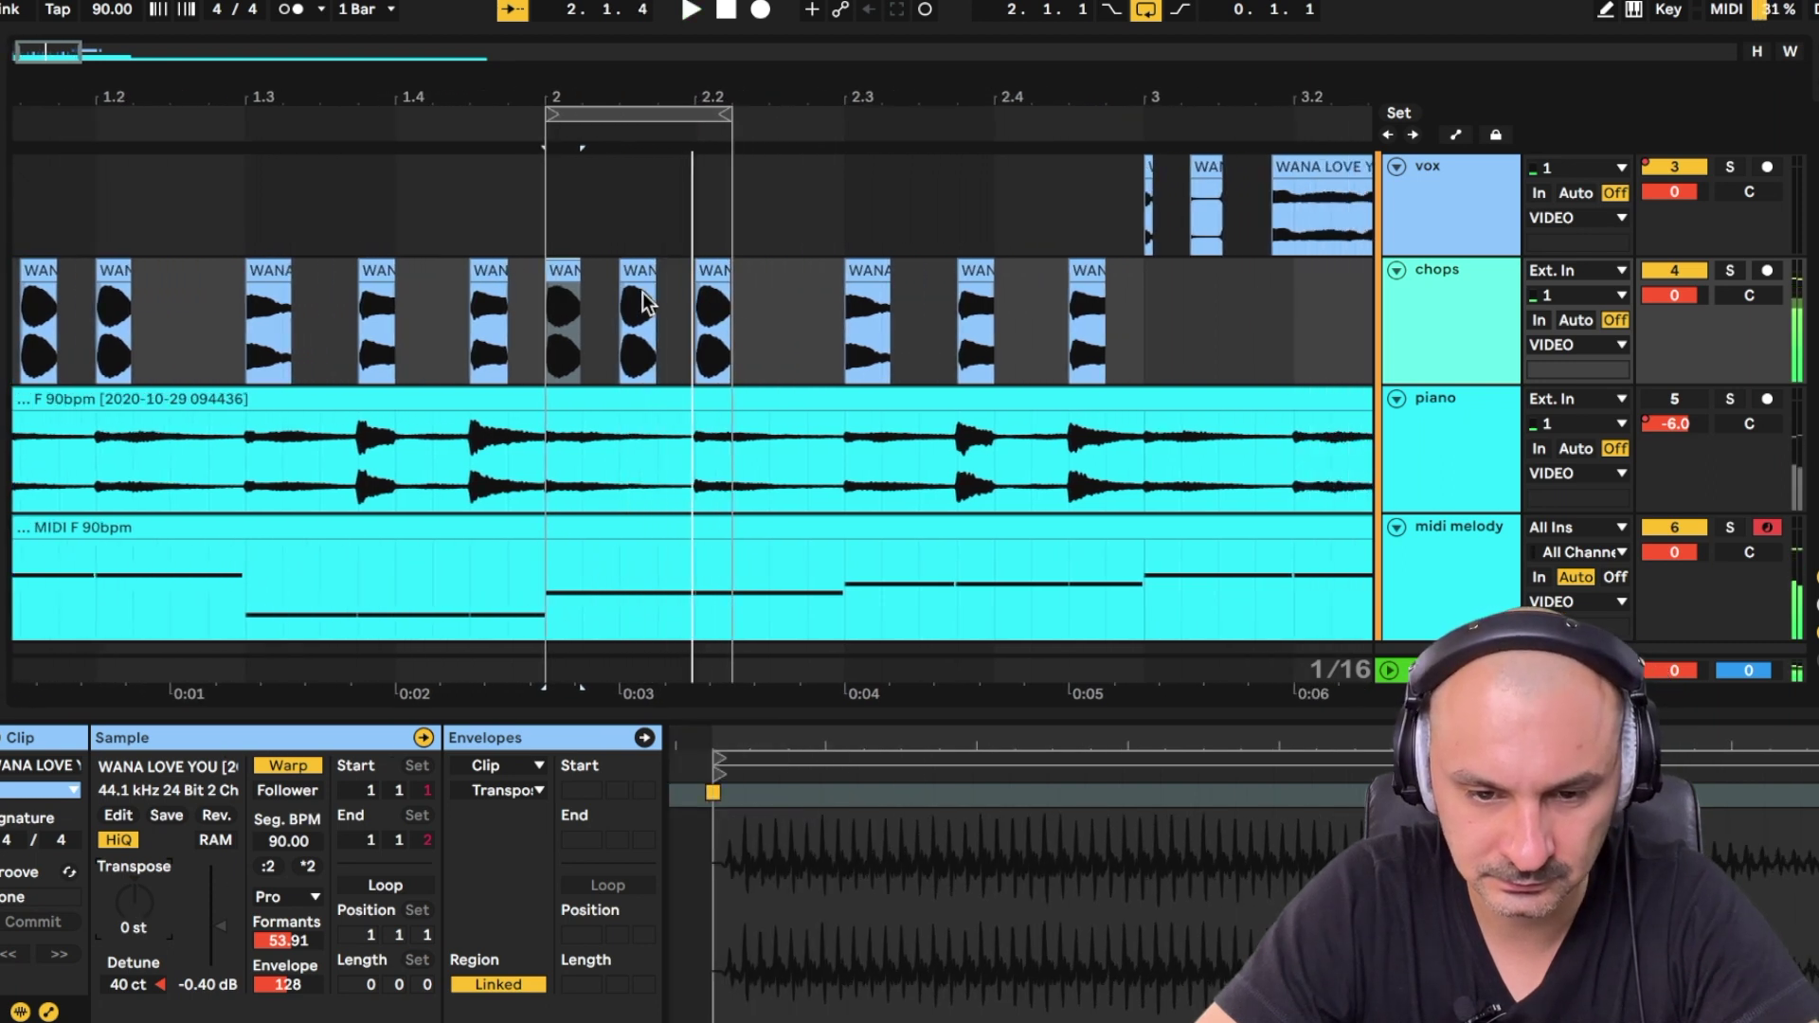
# Deactivate bar 2's second and third chops and check the first one's pitch on the chops track's Tuner.
pyautogui.click(643, 292)
pyautogui.press('0')
pyautogui.click(716, 295)
pyautogui.press('0')
pyautogui.press('space')
pyautogui.hotkey('shift', 'Tab')
pyautogui.press('space')
pyautogui.click(570, 301)
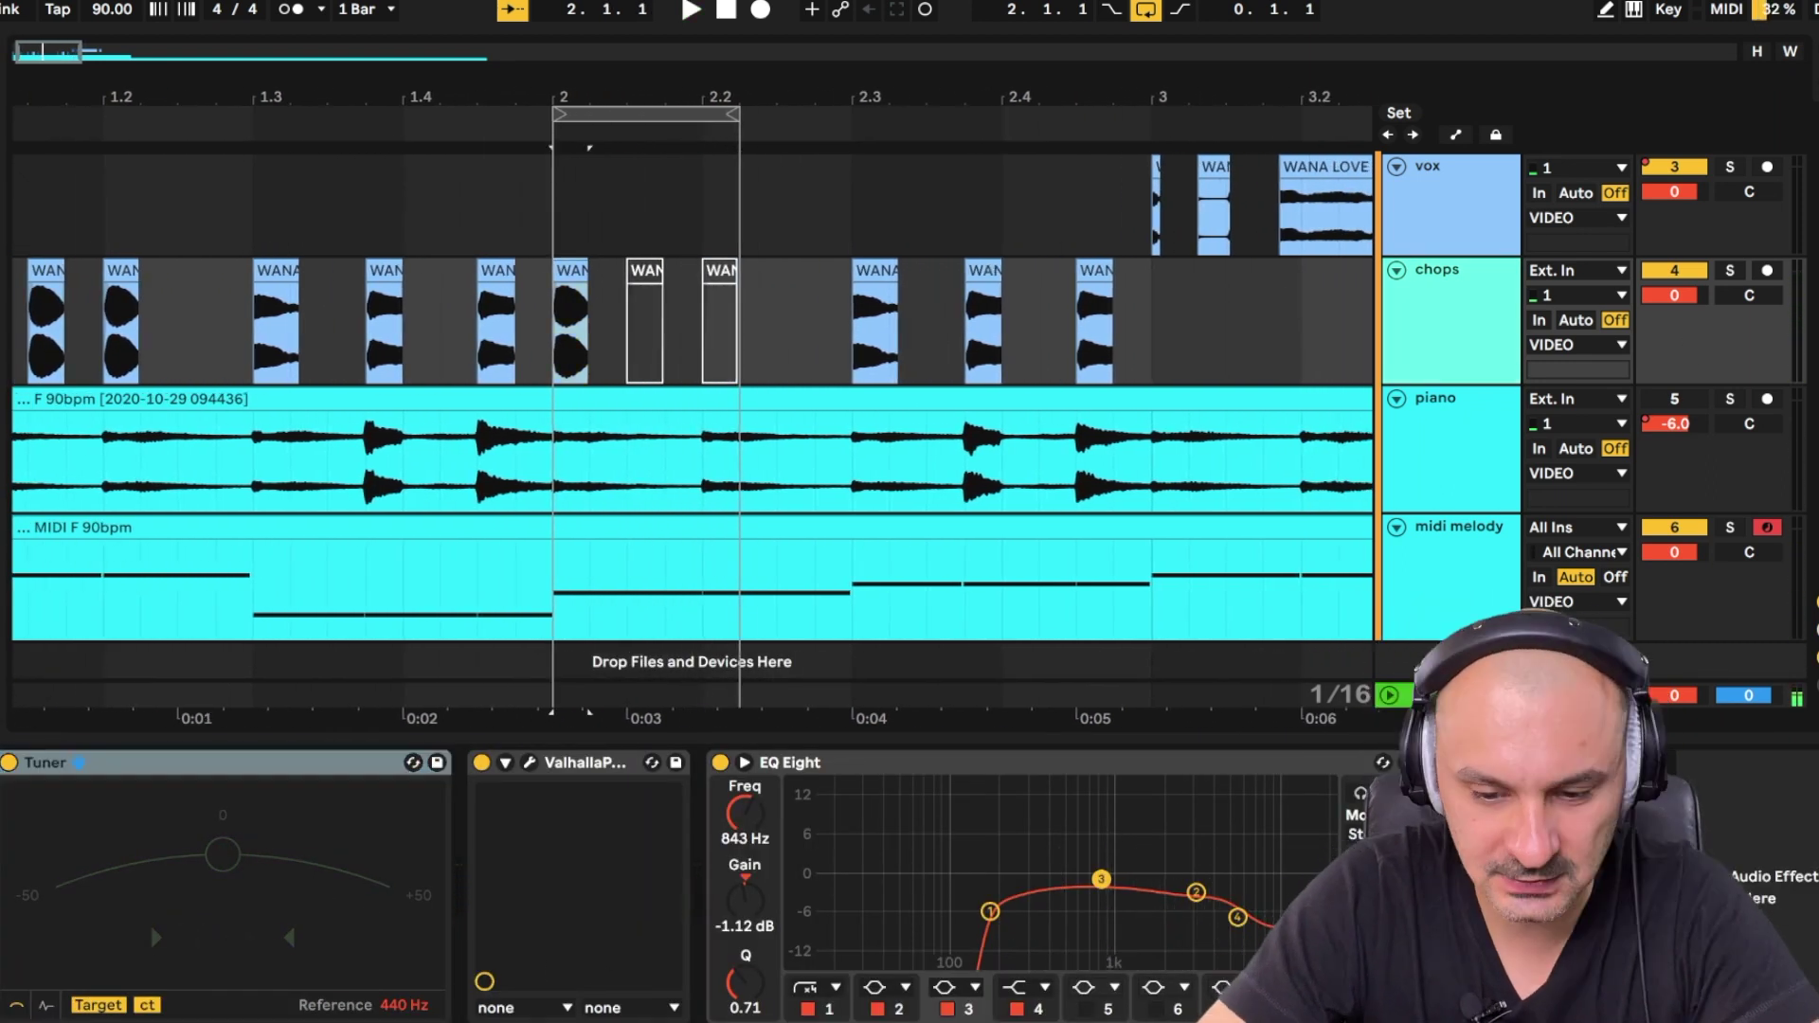
pyautogui.hotkey('shift', 'Tab')
pyautogui.press('space')
# Undo the last two edits and deactivate bar 2's second and third chops again.
pyautogui.press('space')
pyautogui.hotkey('ctrl', 'z')
pyautogui.hotkey('ctrl', 'z')
pyautogui.scroll(-3, 532, 311)
pyautogui.click(518, 260)
pyautogui.keyDown('shift'); pyautogui.click(573, 260); pyautogui.keyUp('shift')
pyautogui.press('0')
# Play bar 2's first chop alone and compare its Tuner reading with its clip tuning settings.
pyautogui.click(464, 260)
pyautogui.hotkey('shift', 'Tab')
pyautogui.press('space')
pyautogui.click(1450, 317)
pyautogui.hotkey('shift', 'Tab')
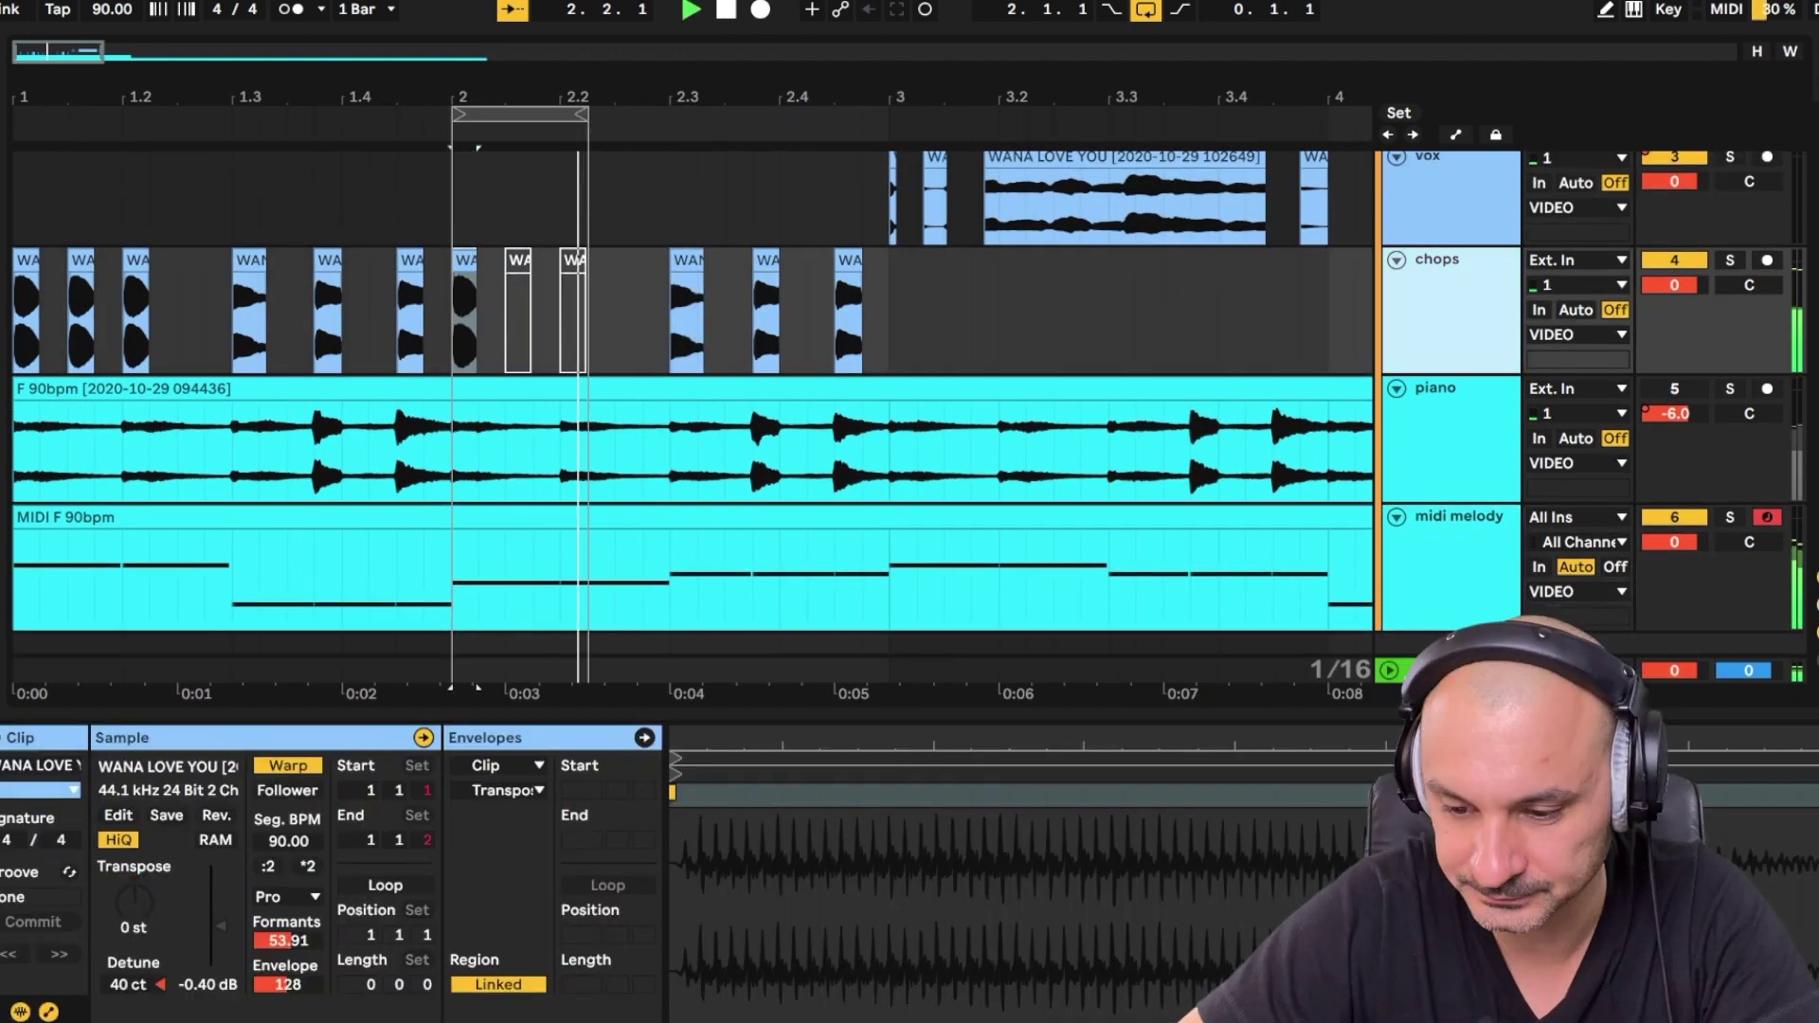
pyautogui.scroll(1, 998, 361)
pyautogui.press('space')
# Reactivate bar 2's second and third chops and set the third one's Transpose to -2 st and Formants to 70.31.
pyautogui.click(519, 266)
pyautogui.press('0')
pyautogui.click(573, 266)
pyautogui.press('0')
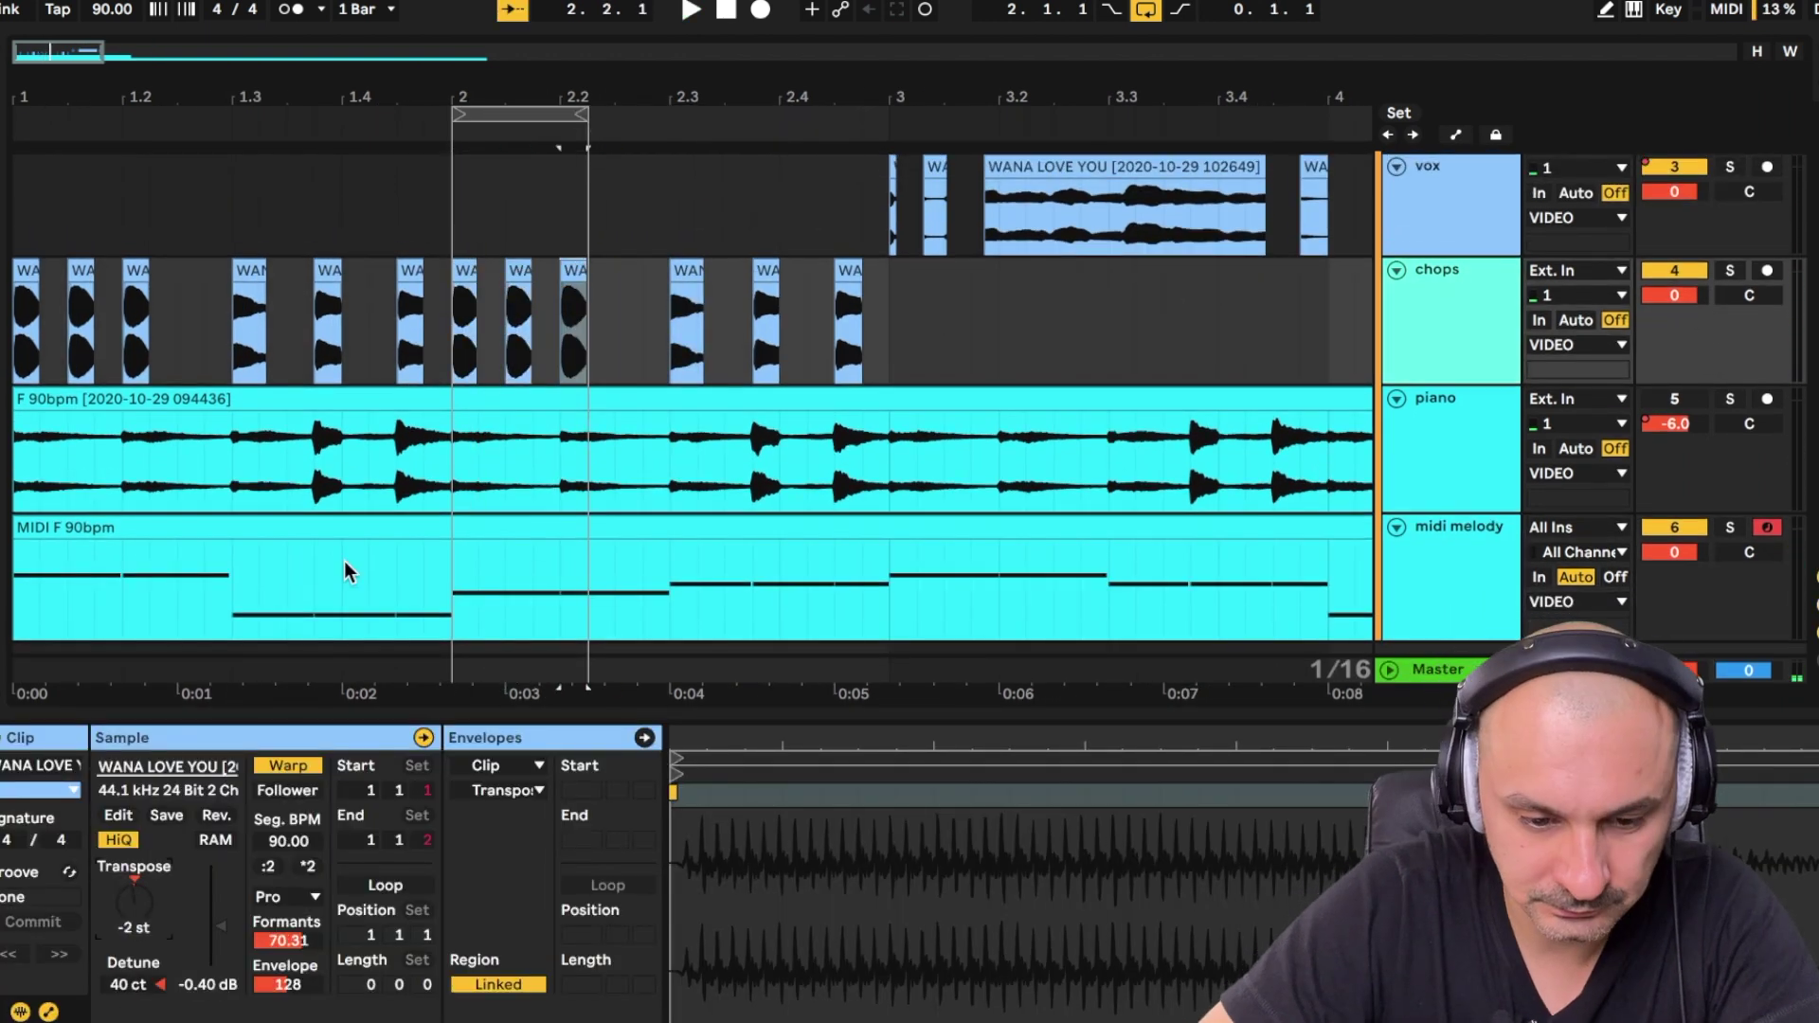
pyautogui.press('space')
# Loop 2.3 to 2.4 and deactivate bar 2's fifth chop to isolate the fourth.
pyautogui.moveTo(454, 317); pyautogui.dragTo(668, 317)
pyautogui.press('super+l')
pyautogui.press('space')
pyautogui.press('super+l')
pyautogui.click(764, 275)
pyautogui.hotkey('shift', 'Tab')
pyautogui.click(686, 273)
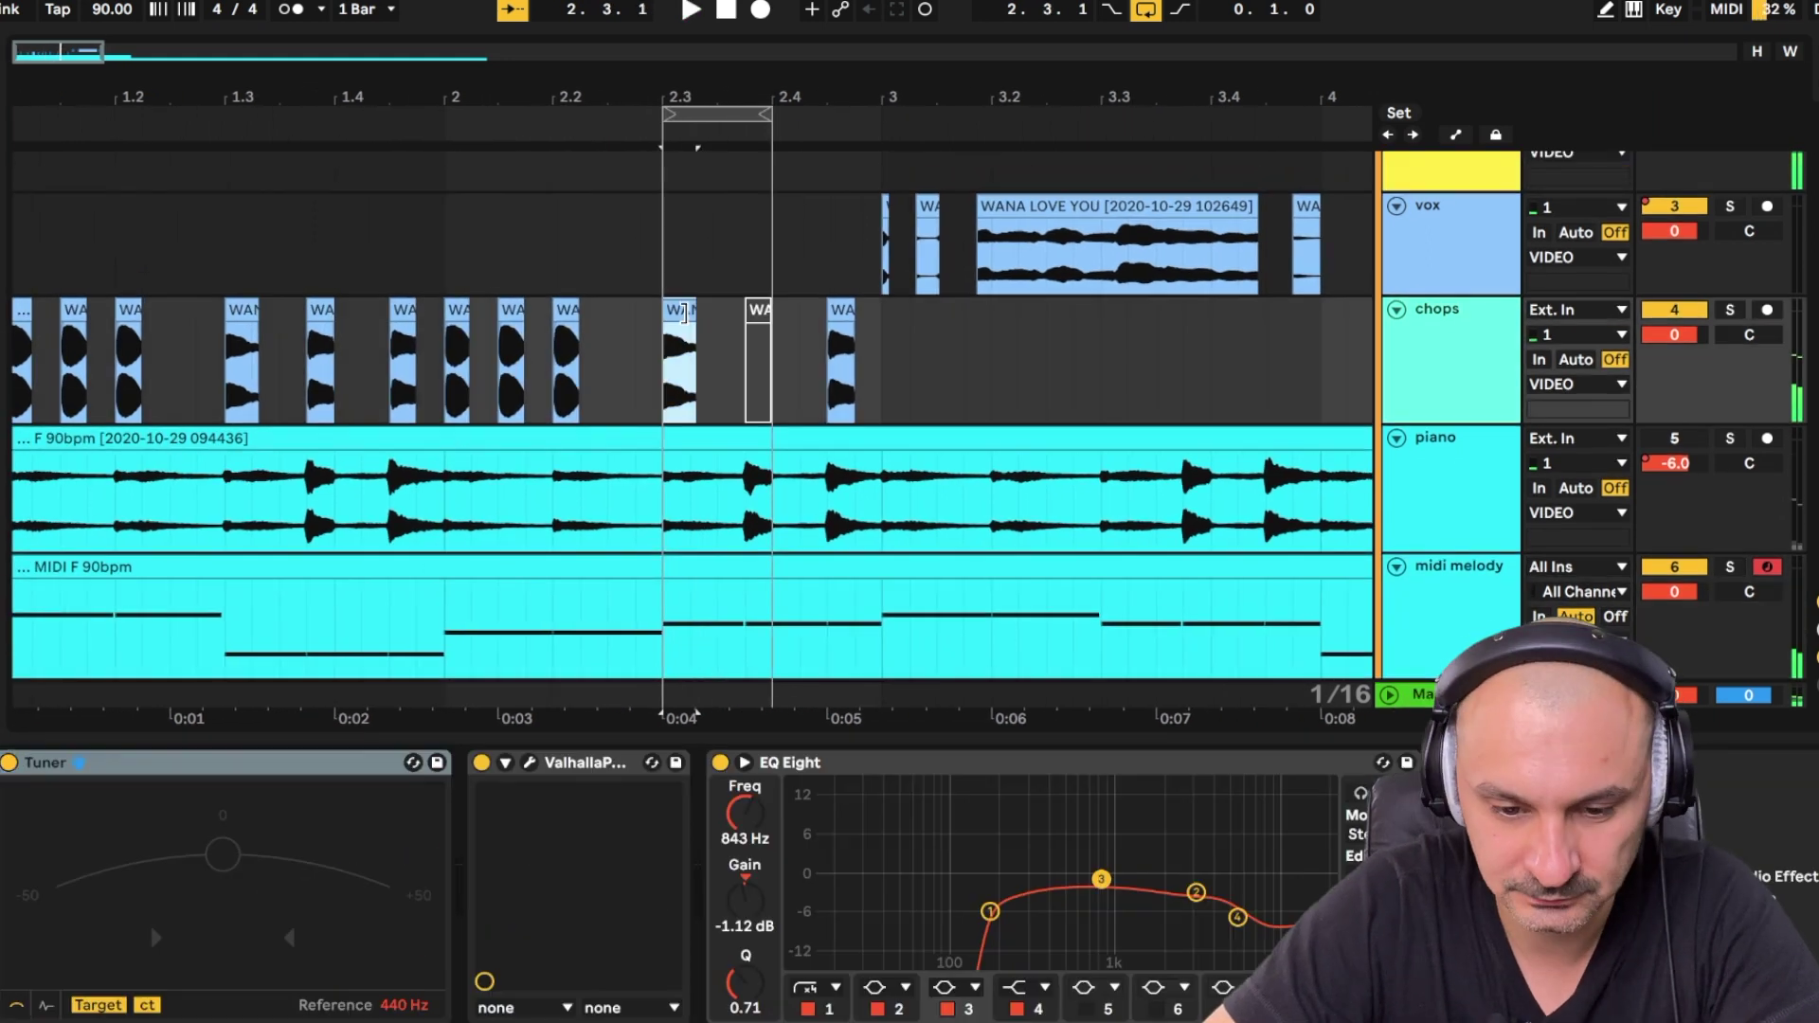
# Play the 2.3 to 2.4 loop and check the chops' pitch on the chops track's Tuner.
pyautogui.press('space')
pyautogui.click(701, 322)
pyautogui.hotkey('shift', 'Tab')
pyautogui.hotkey('shift', 'Tab')
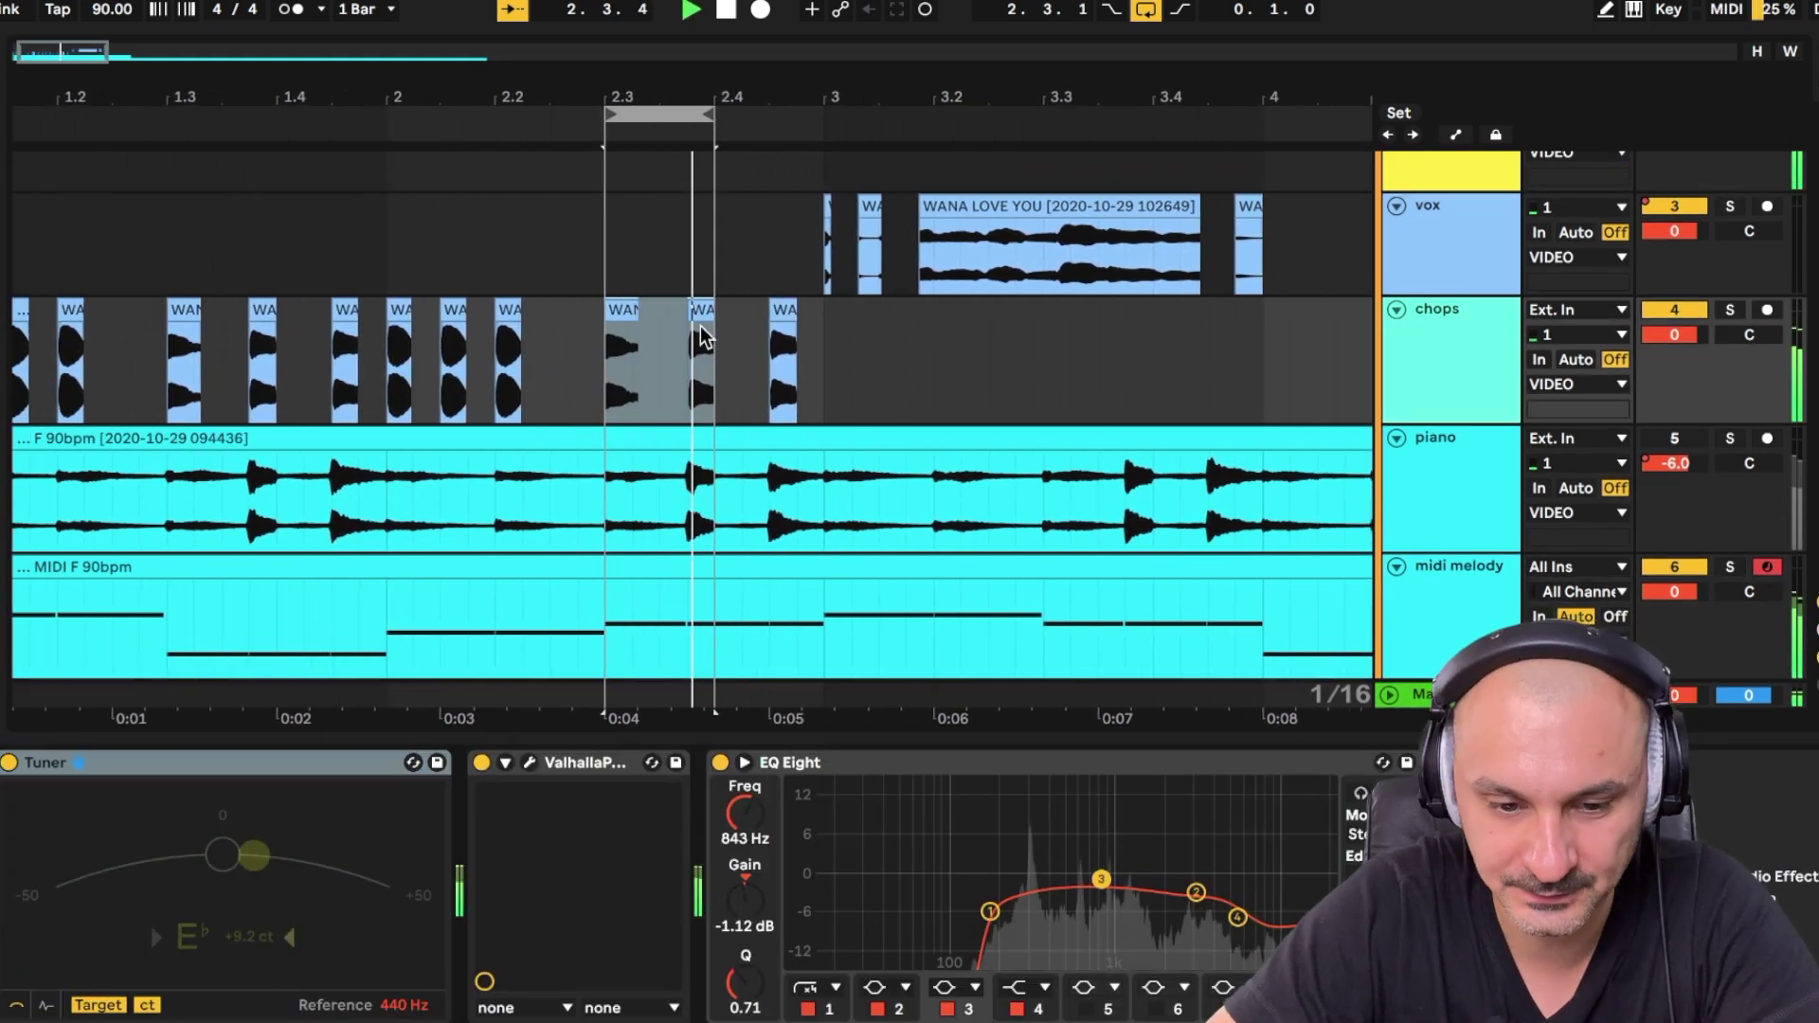
pyautogui.press('space')
pyautogui.scroll(-1, 840, 436)
# Deactivate bar 2's fifth chop again and recheck the fourth chop alone on the Tuner.
pyautogui.press('0')
pyautogui.hotkey('shift', 'Tab')
pyautogui.hotkey('shift', 'Tab')
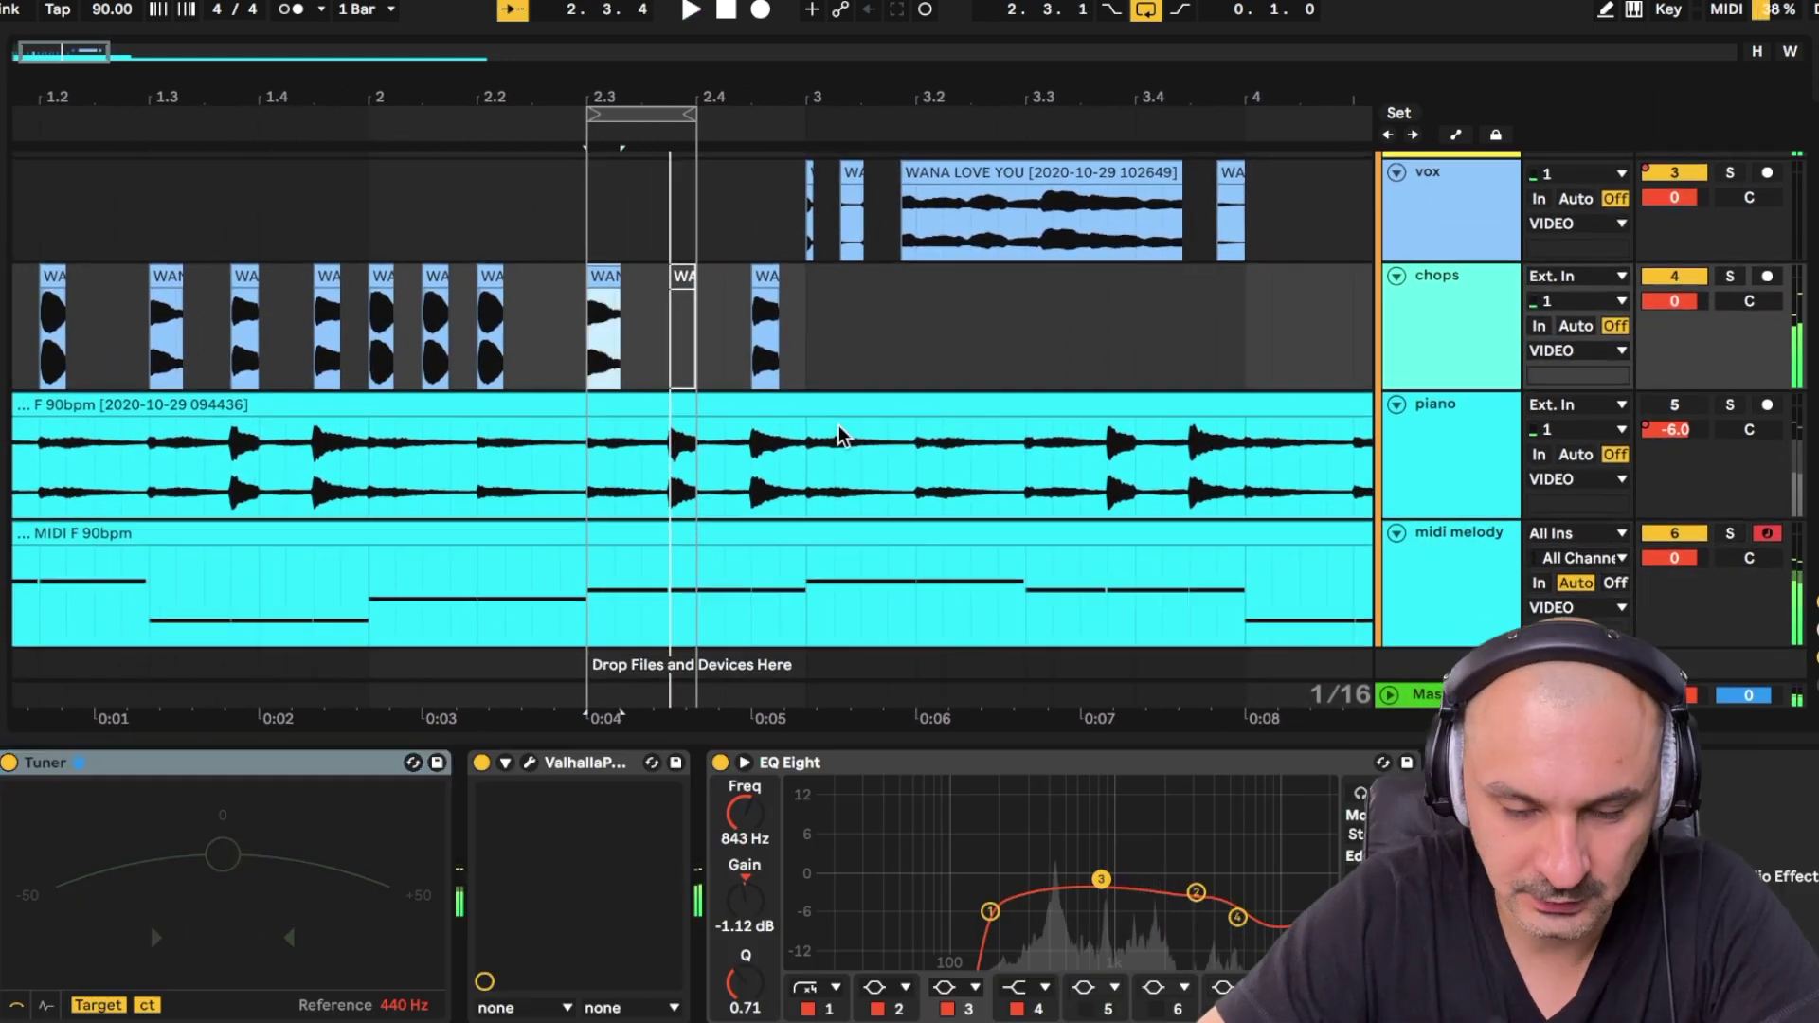
pyautogui.press('space')
pyautogui.press('space')
pyautogui.hotkey('shift', 'Tab')
pyautogui.hotkey('shift', 'Tab')
# Loop 2.3.4 to 2.4.4 and check the midi melody's note on that track's Tuner.
pyautogui.press('super+l')
pyautogui.click(705, 301)
pyautogui.press('space')
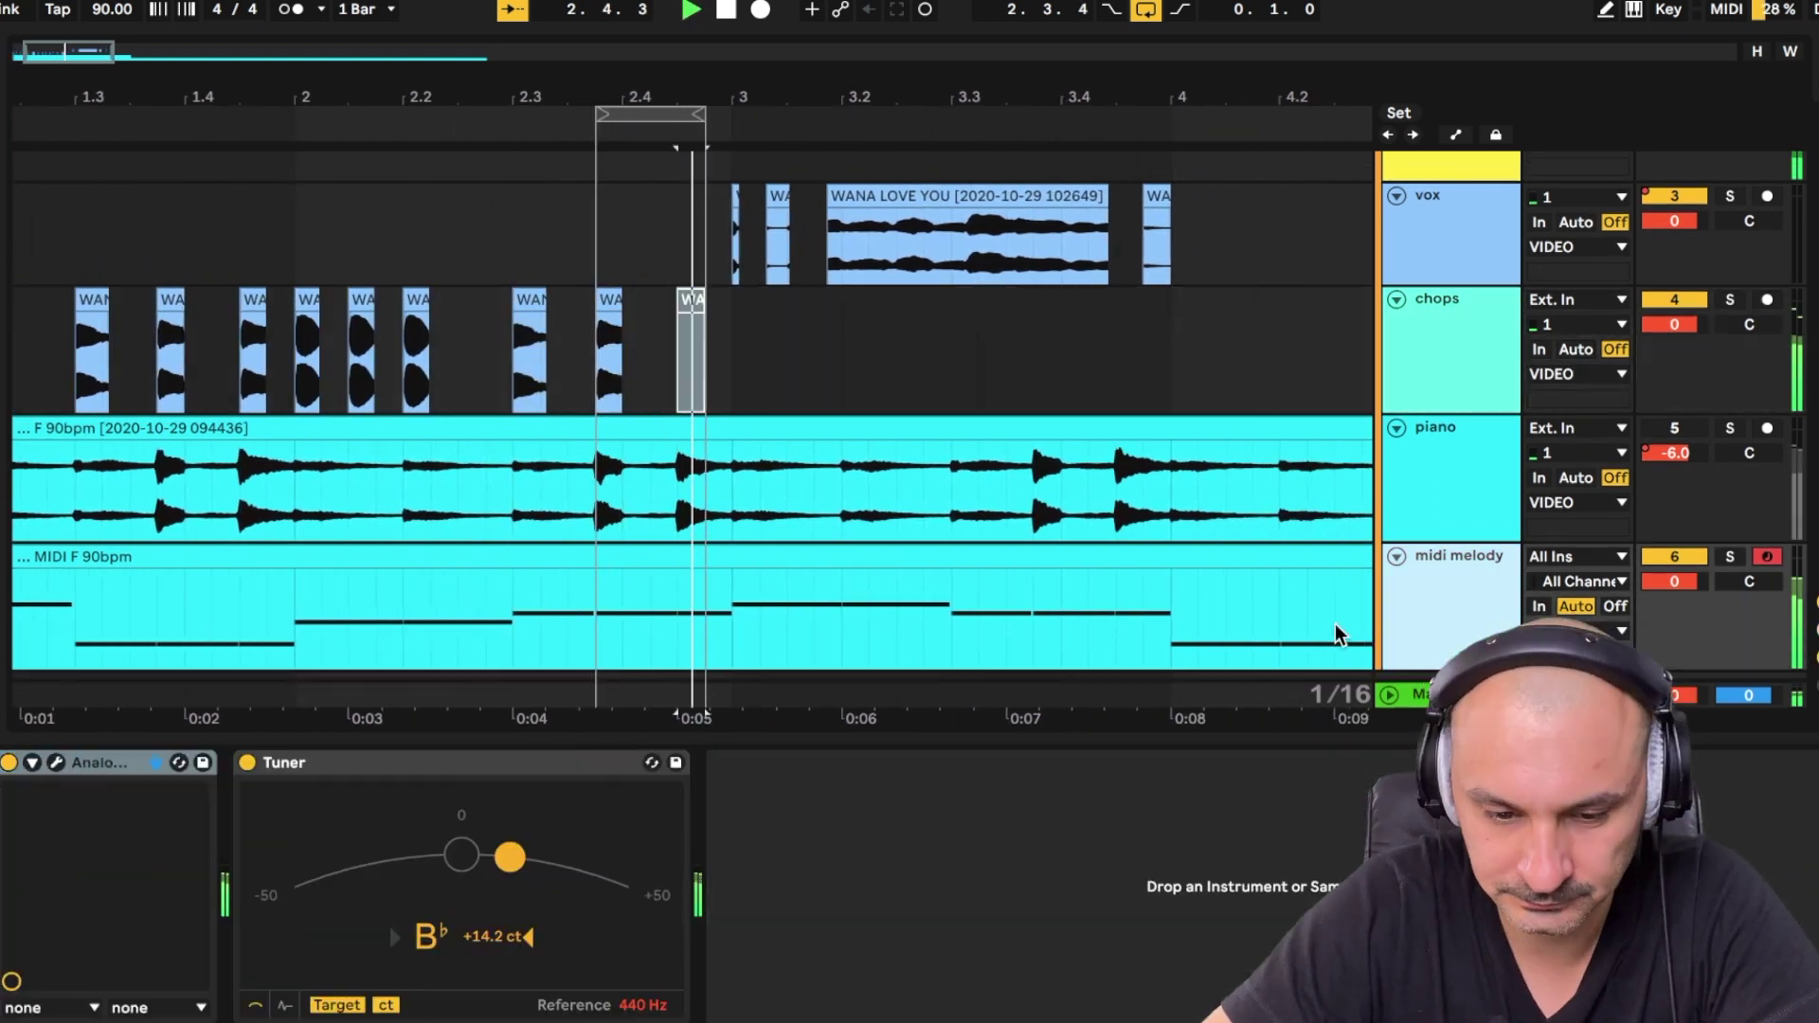
pyautogui.scroll(1, 711, 437)
pyautogui.hotkey('shift', 'Tab')
pyautogui.hotkey('shift', 'Tab')
# Inspect bar 2's fifth chop in the clip and device views and reactivate the sixth chop.
pyautogui.click(600, 327)
pyautogui.hotkey('shift', 'Tab')
pyautogui.hotkey('shift', 'Tab')
pyautogui.doubleClick(755, 328)
pyautogui.press('0')
# Loop 1.1.1 to 2.4.4 and set bar 2's second chop to Transpose -1 st, Detune 10 ct and Formants 54.69.
pyautogui.moveTo(410, 492); pyautogui.dragTo(15, 492)
pyautogui.press('super+l')
pyautogui.click(226, 334)
pyautogui.press('space')
# Turn the piano track on and the midi melody track off, then play the chops with the piano.
pyautogui.click(1674, 463)
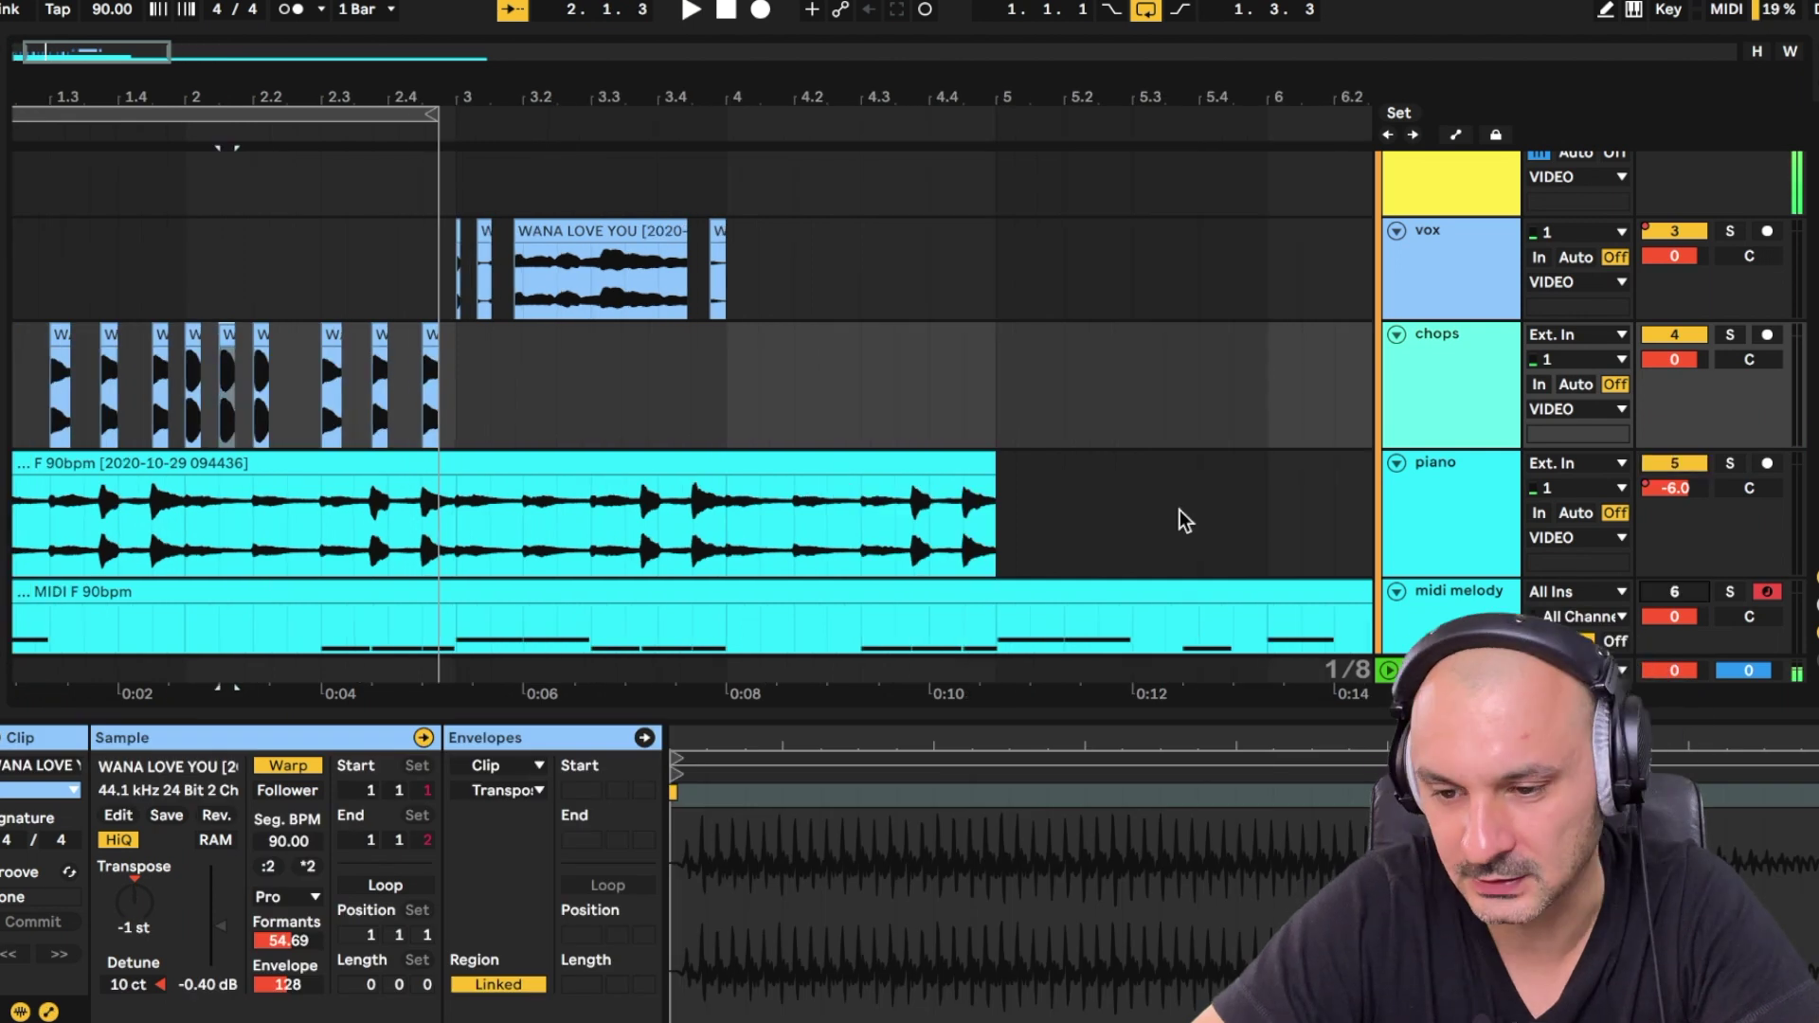
pyautogui.click(1677, 591)
pyautogui.press('space')
# Loop the first two bars and consolidate all the chops into a single two-bar clip.
pyautogui.moveTo(554, 408); pyautogui.dragTo(15, 408)
pyautogui.press('super+l')
pyautogui.click(326, 335)
pyautogui.click(429, 337)
pyautogui.press('Left')
pyautogui.press('Right')
pyautogui.scroll(3, 467, 409)
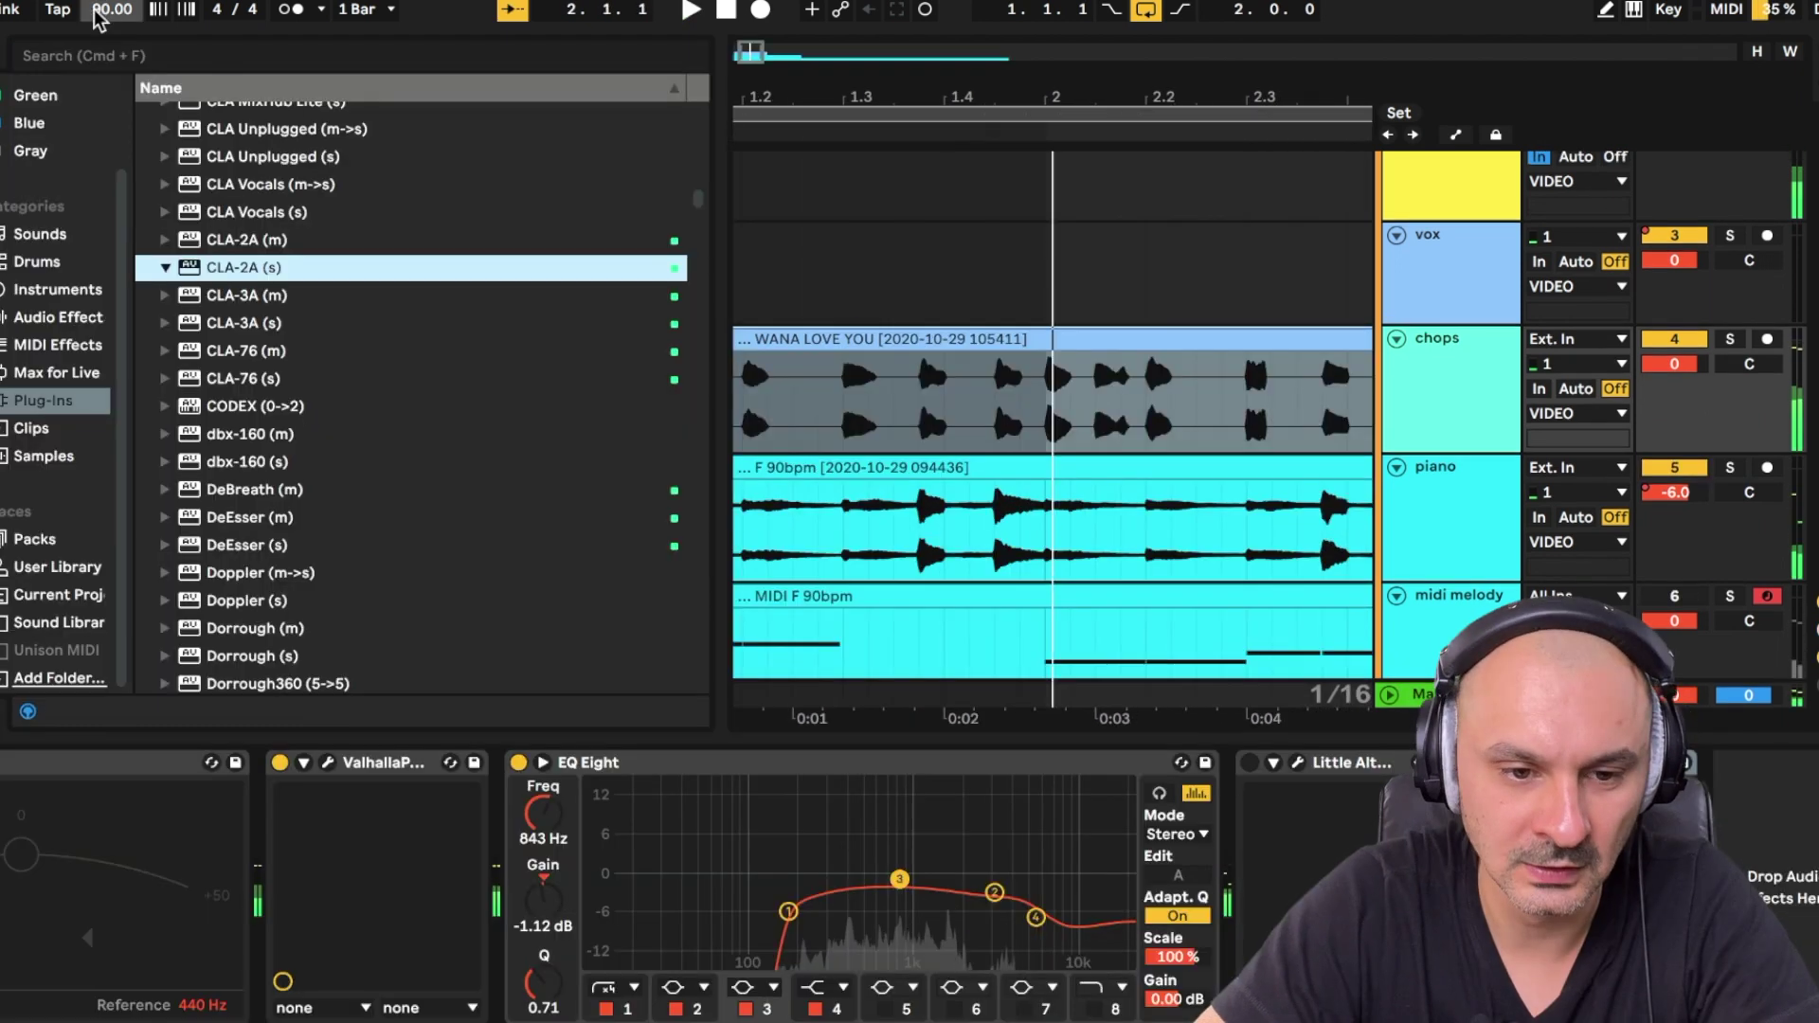
# Set the project tempo to 100 BPM, audition the loop and hide the browser.
pyautogui.click(106, 11)
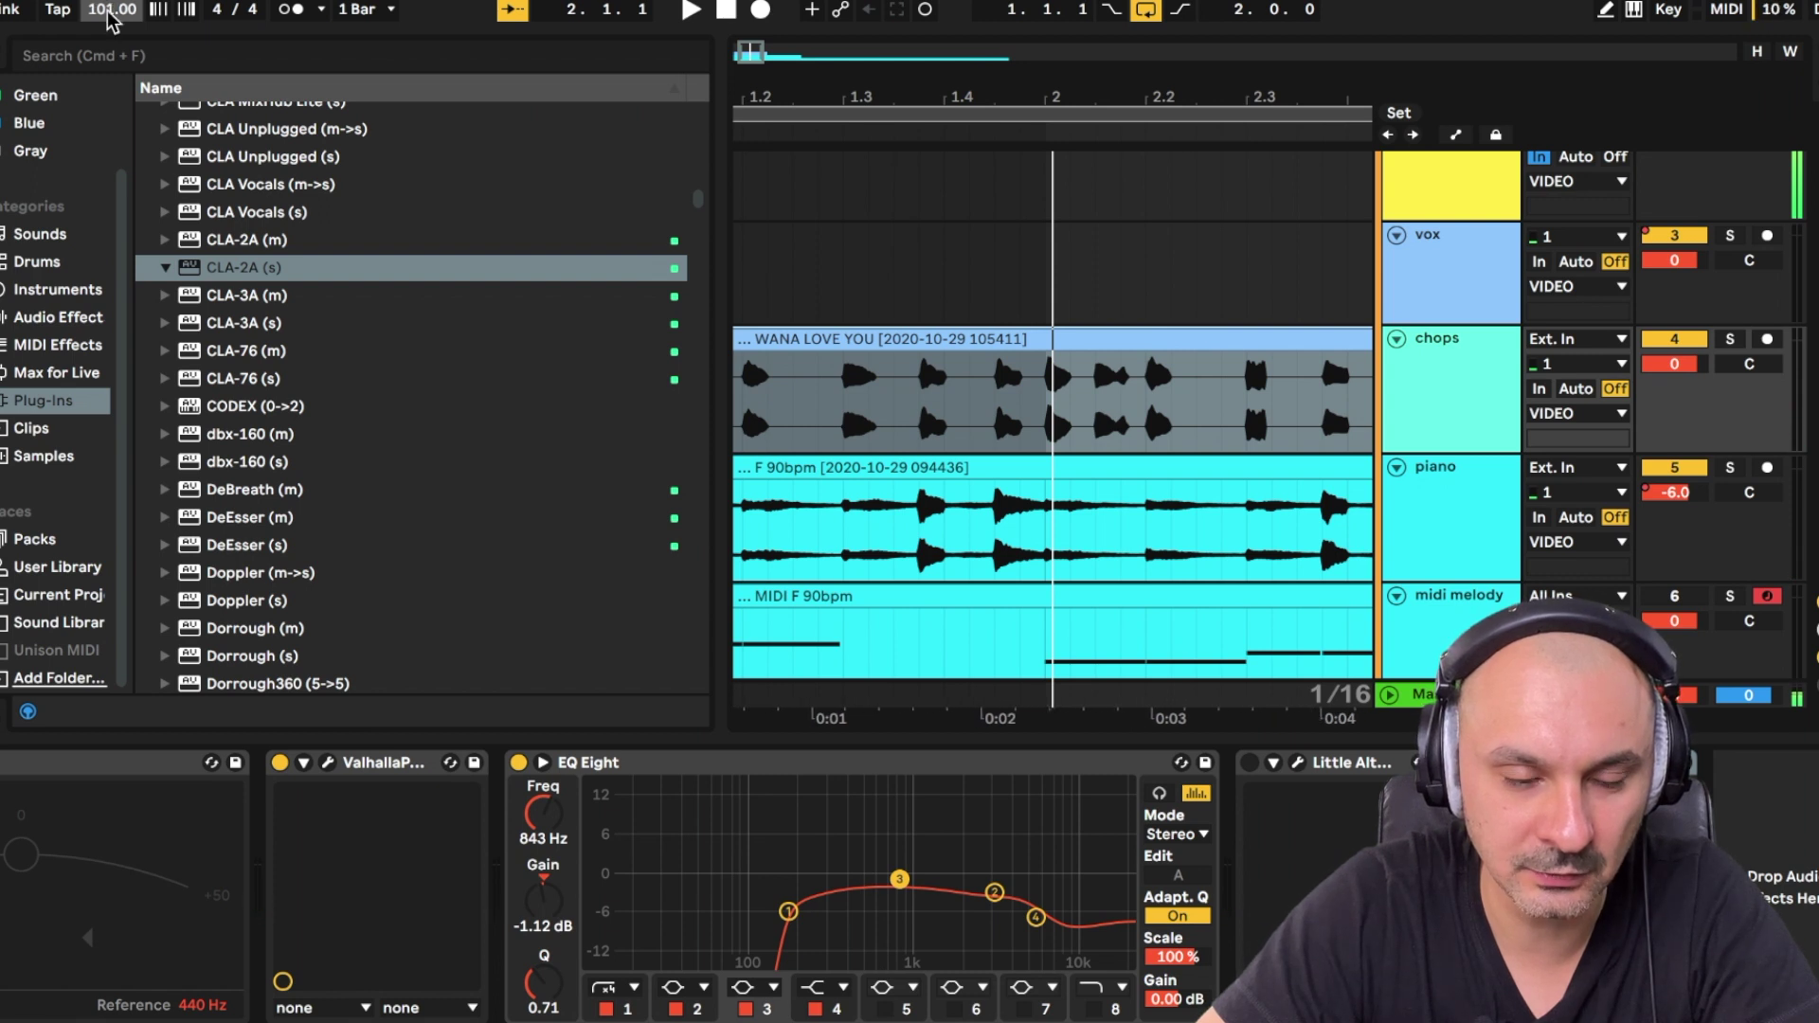
pyautogui.press('space')
pyautogui.moveTo(108, 11); pyautogui.dragTo(108, 14)
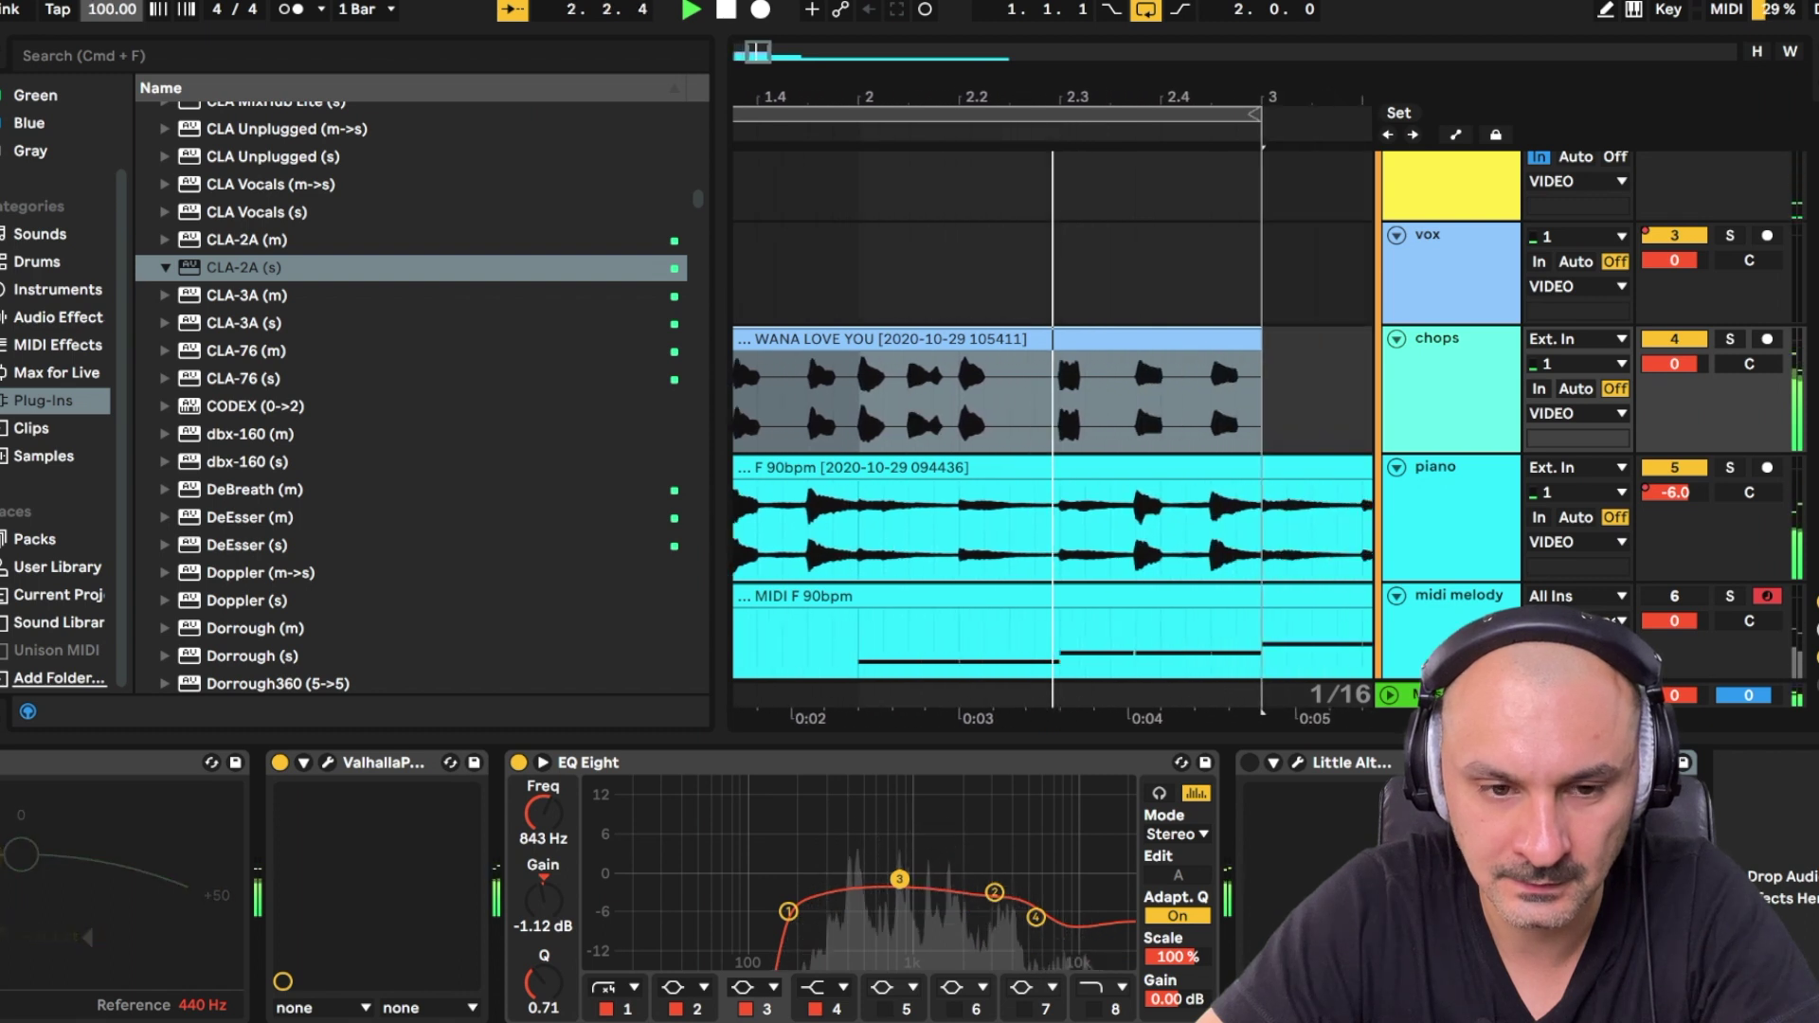
pyautogui.press('space')
pyautogui.press('super+alt+b')
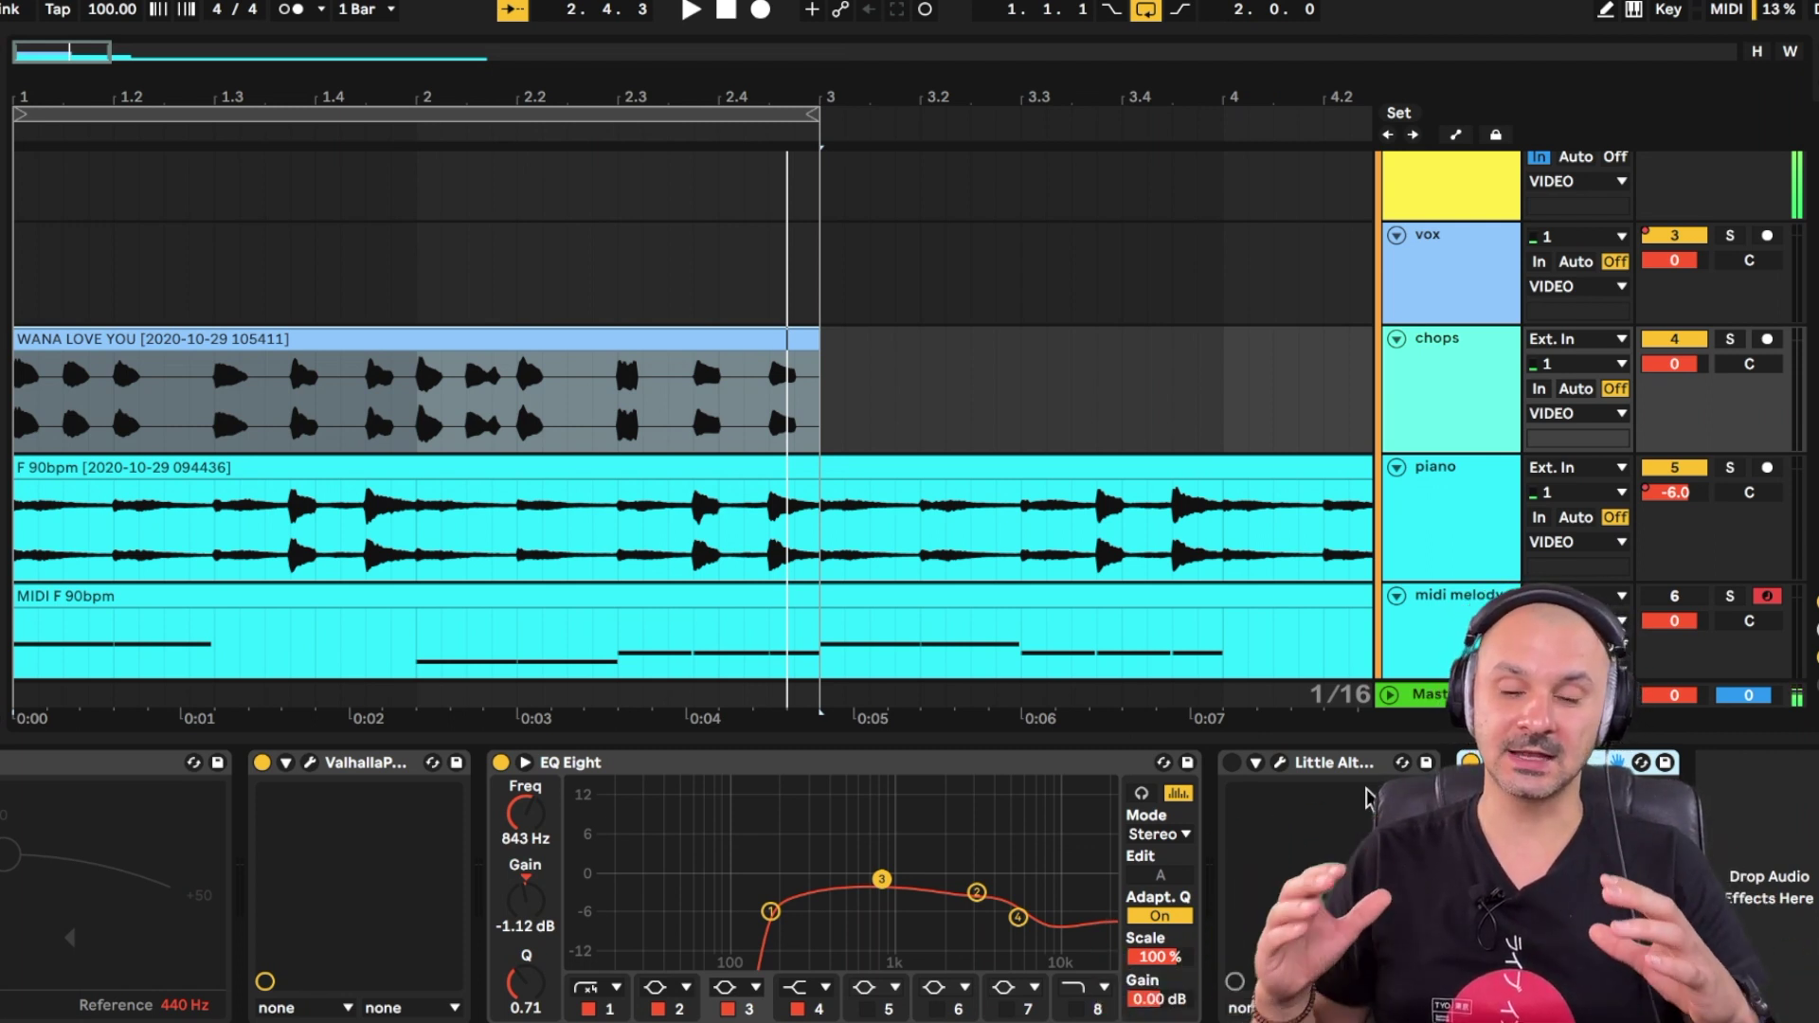
# Enable and open Little AlterBoy on the chops track, reset its Formant to 0.0 and vary the Formant during playback.
pyautogui.click(1279, 762)
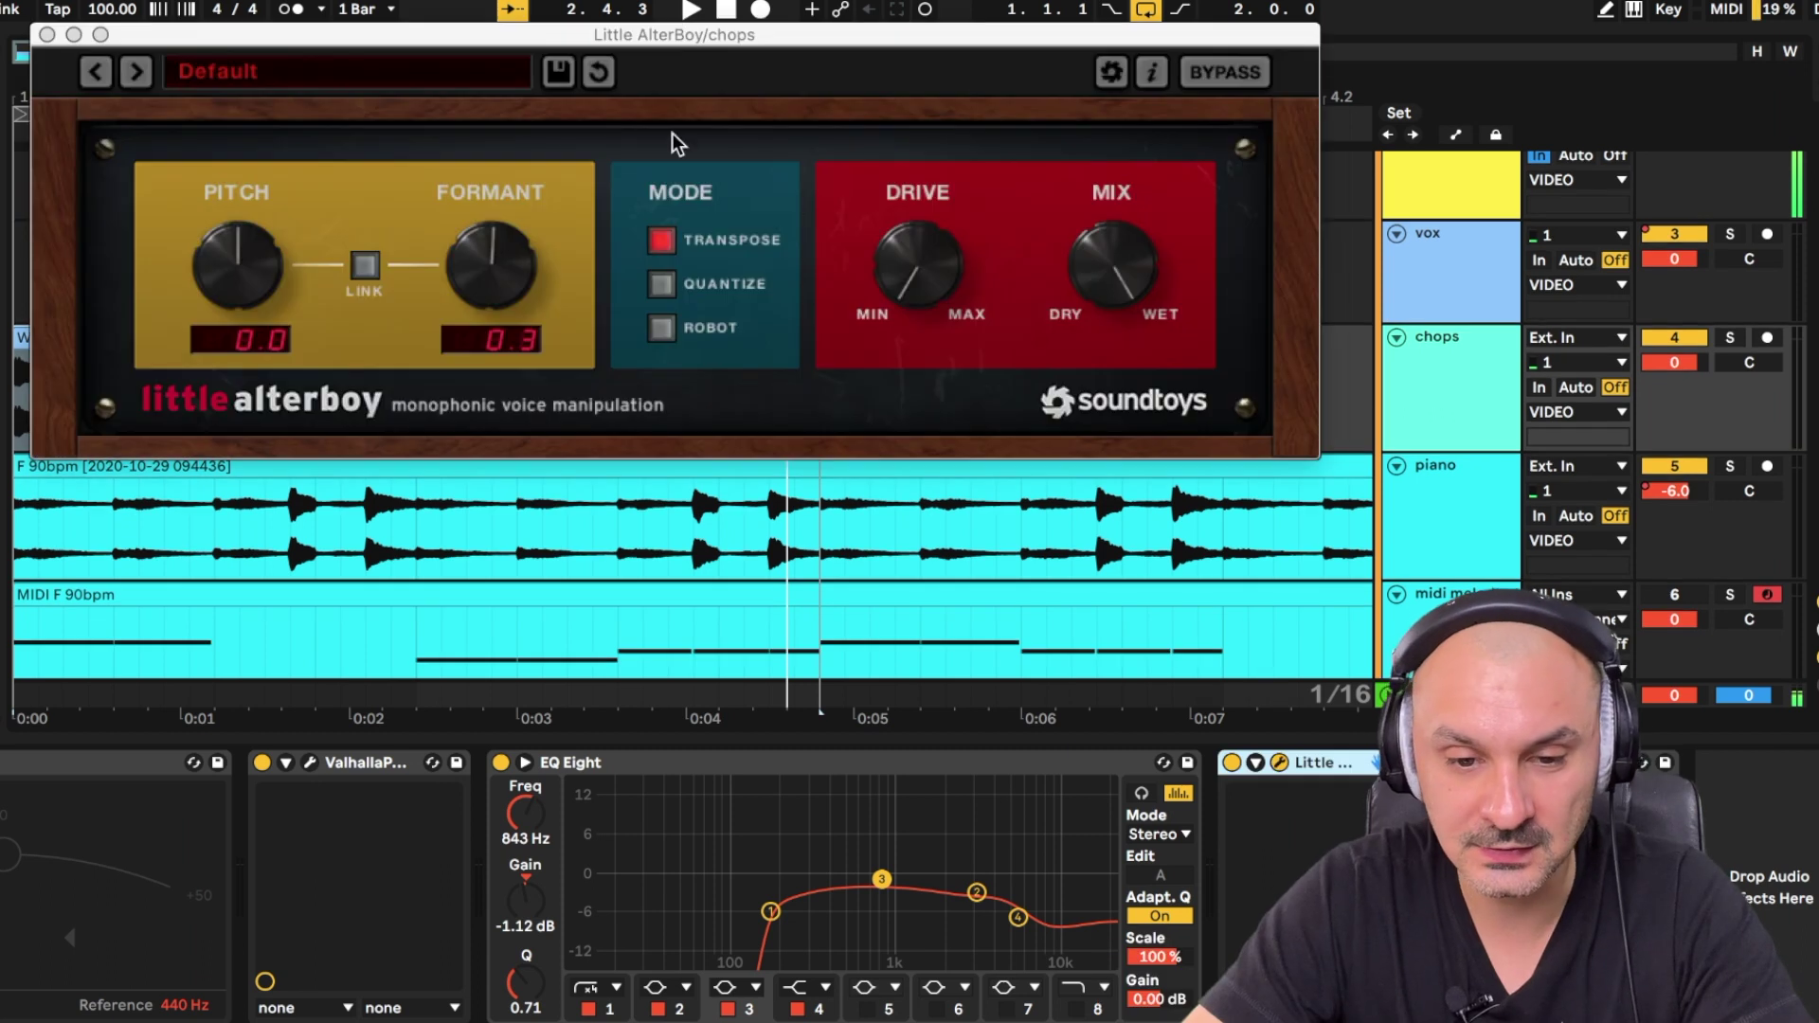
pyautogui.moveTo(469, 36); pyautogui.dragTo(992, 26)
pyautogui.doubleClick(1020, 244)
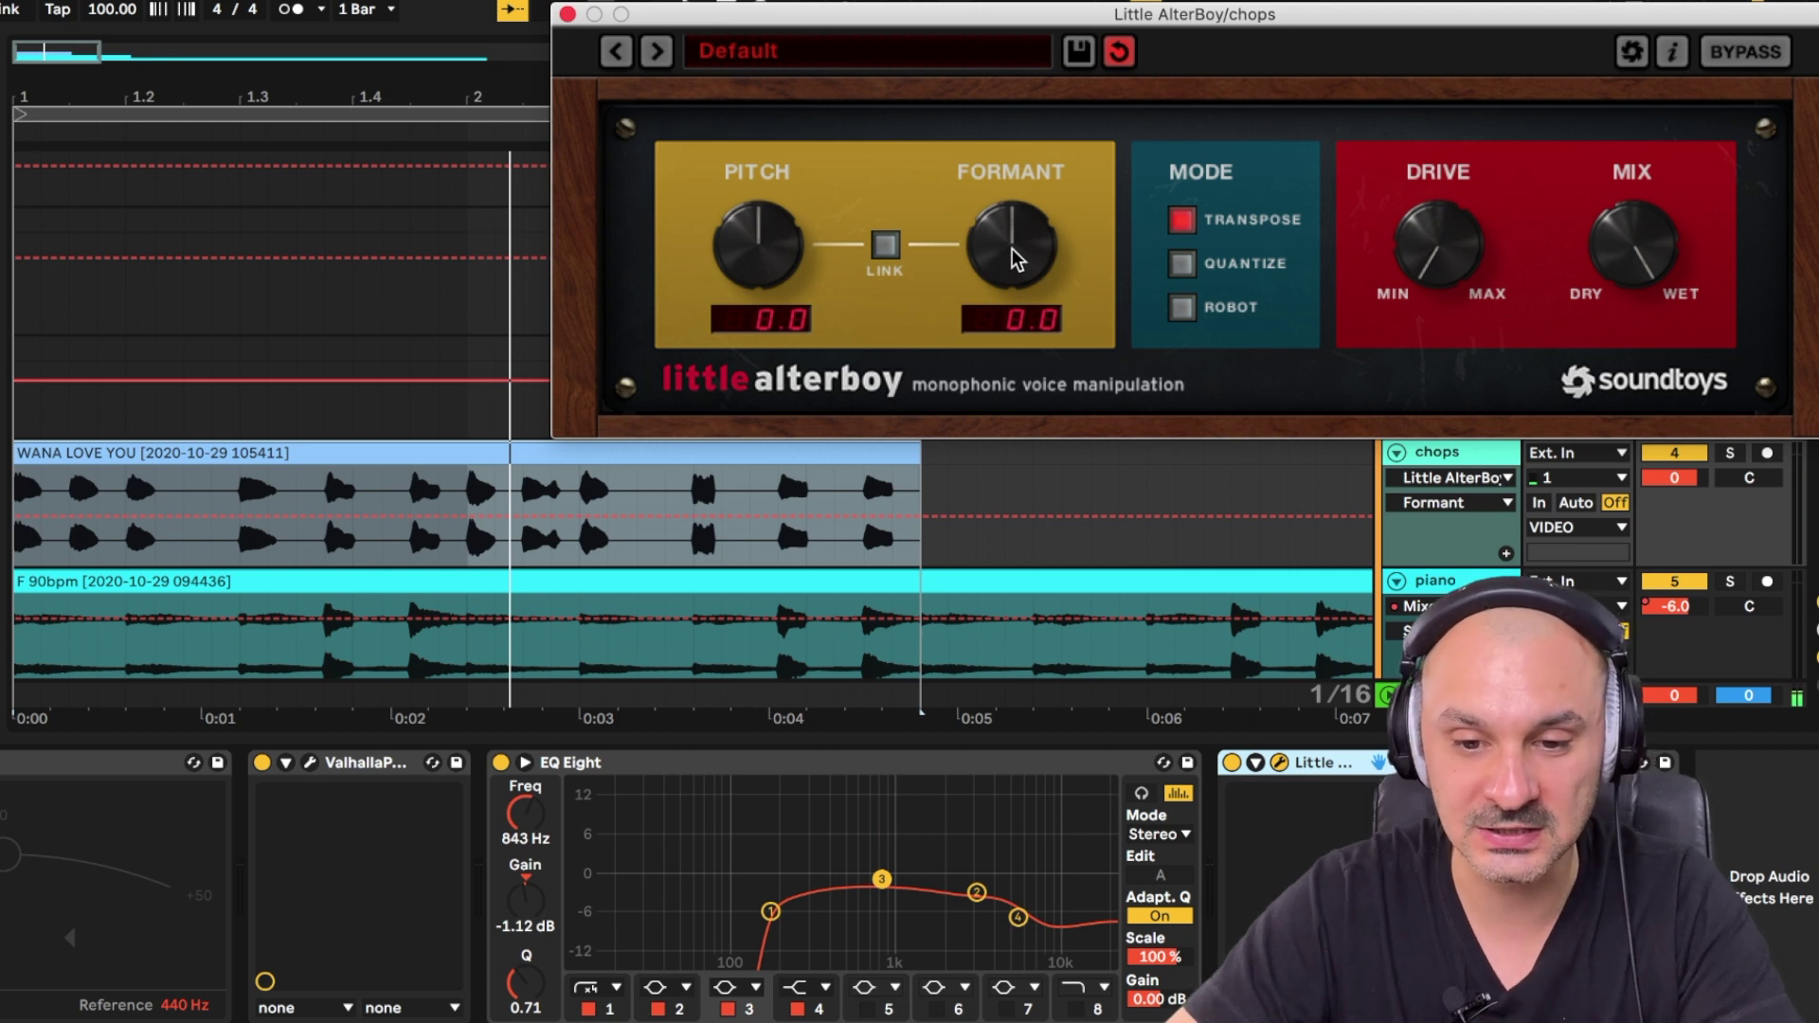
pyautogui.press('space')
pyautogui.moveTo(1011, 258)
pyautogui.mouseDown()
pyautogui.moveTo(1006, 187)
pyautogui.moveTo(990, 297)
pyautogui.moveTo(1006, 200)
pyautogui.moveTo(996, 272)
pyautogui.mouseUp()
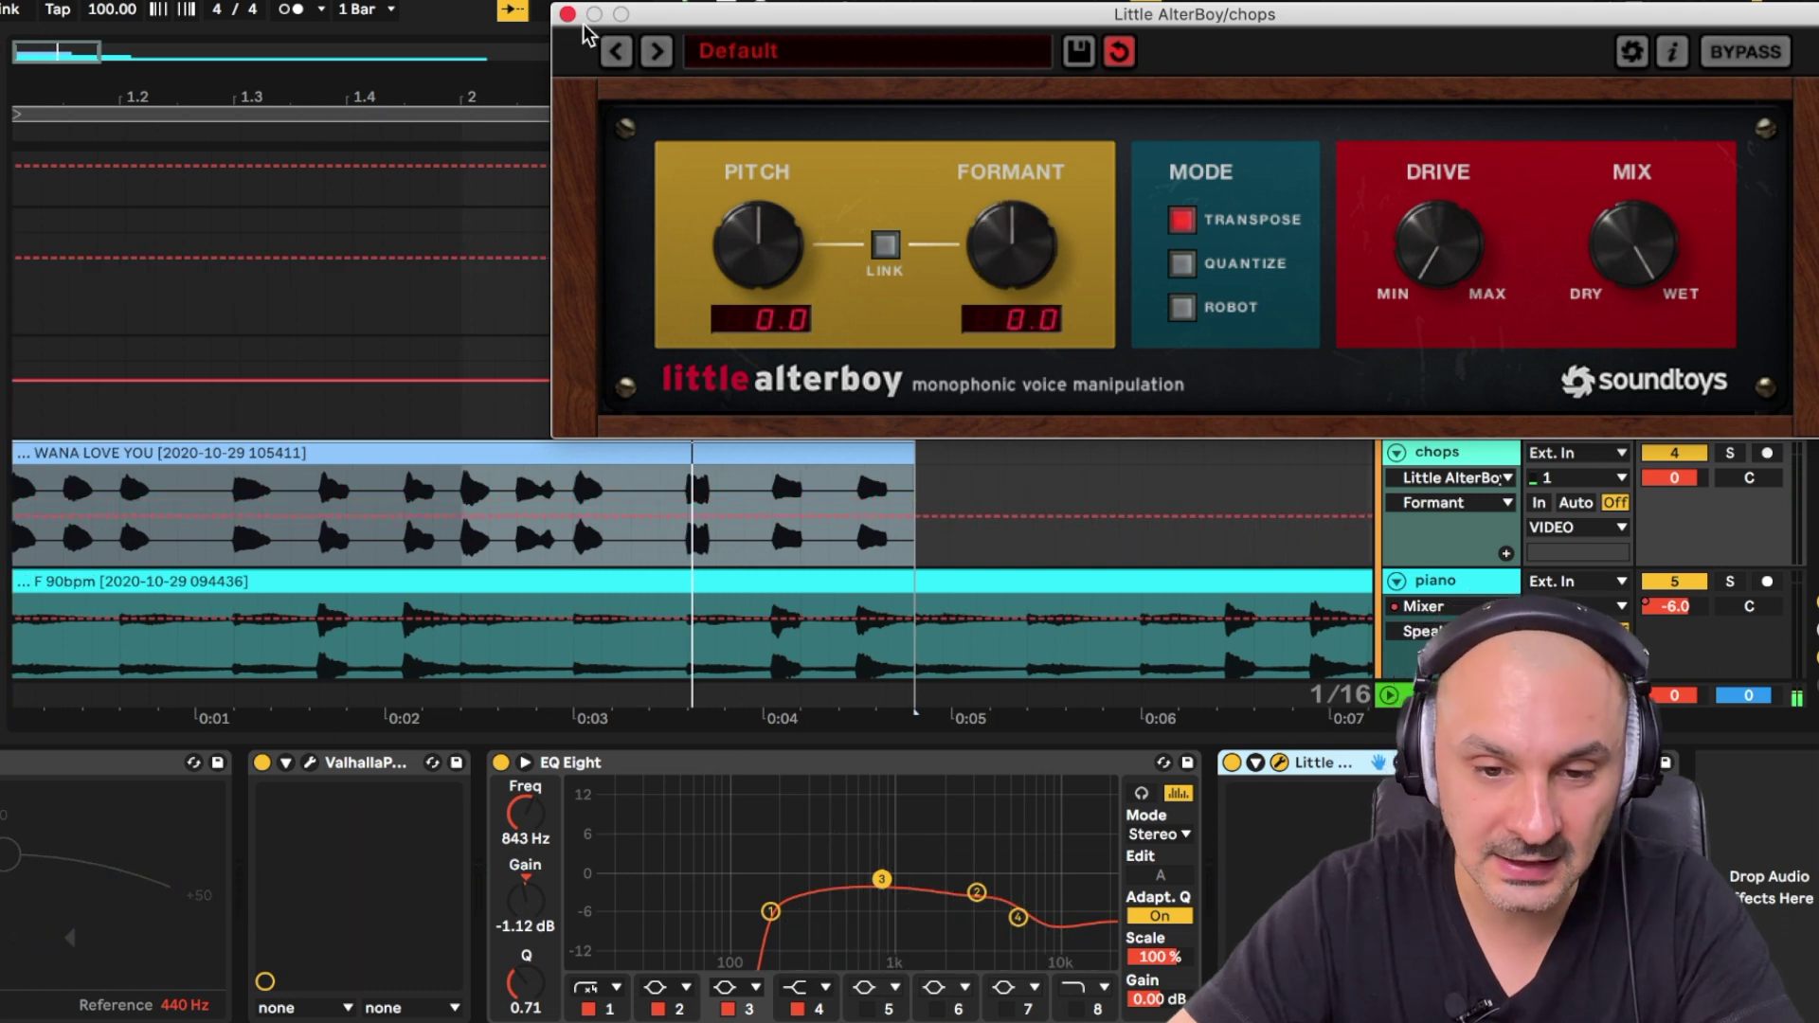
# Close the Little AlterBoy window and place an automation point on the chops track's Formant lane.
pyautogui.click(569, 15)
pyautogui.click(211, 516)
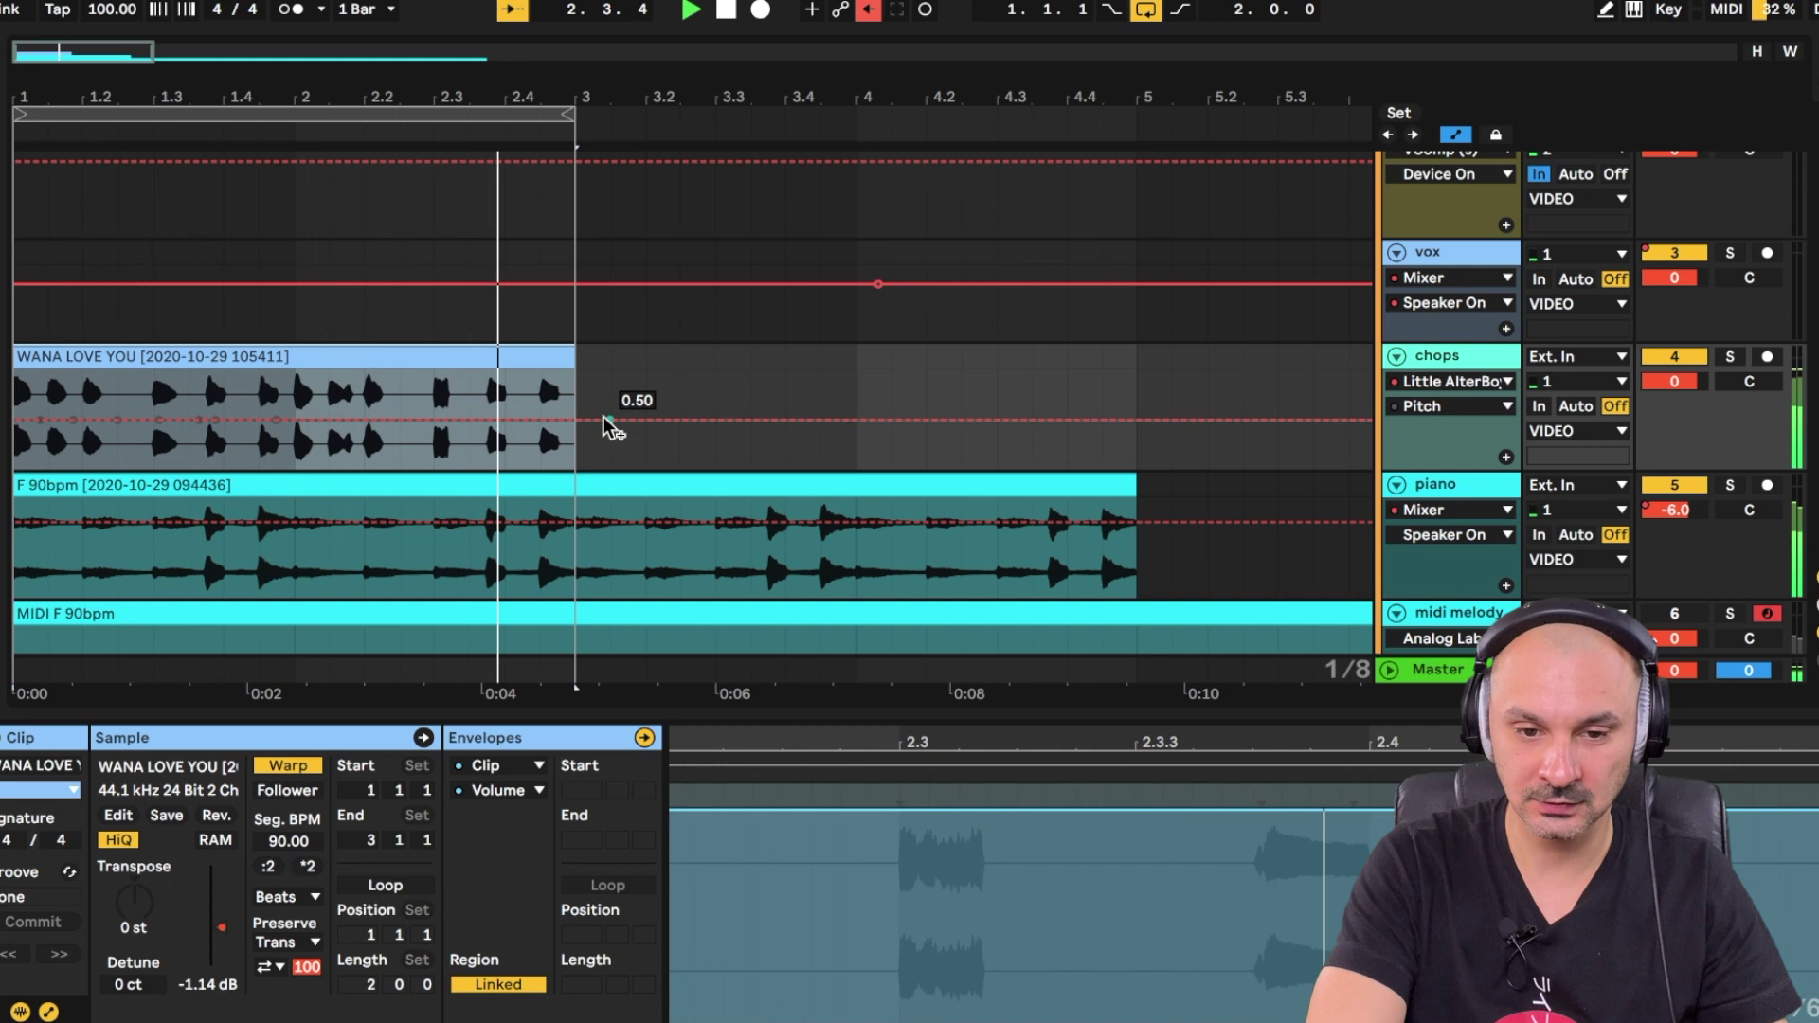
pyautogui.press('space')
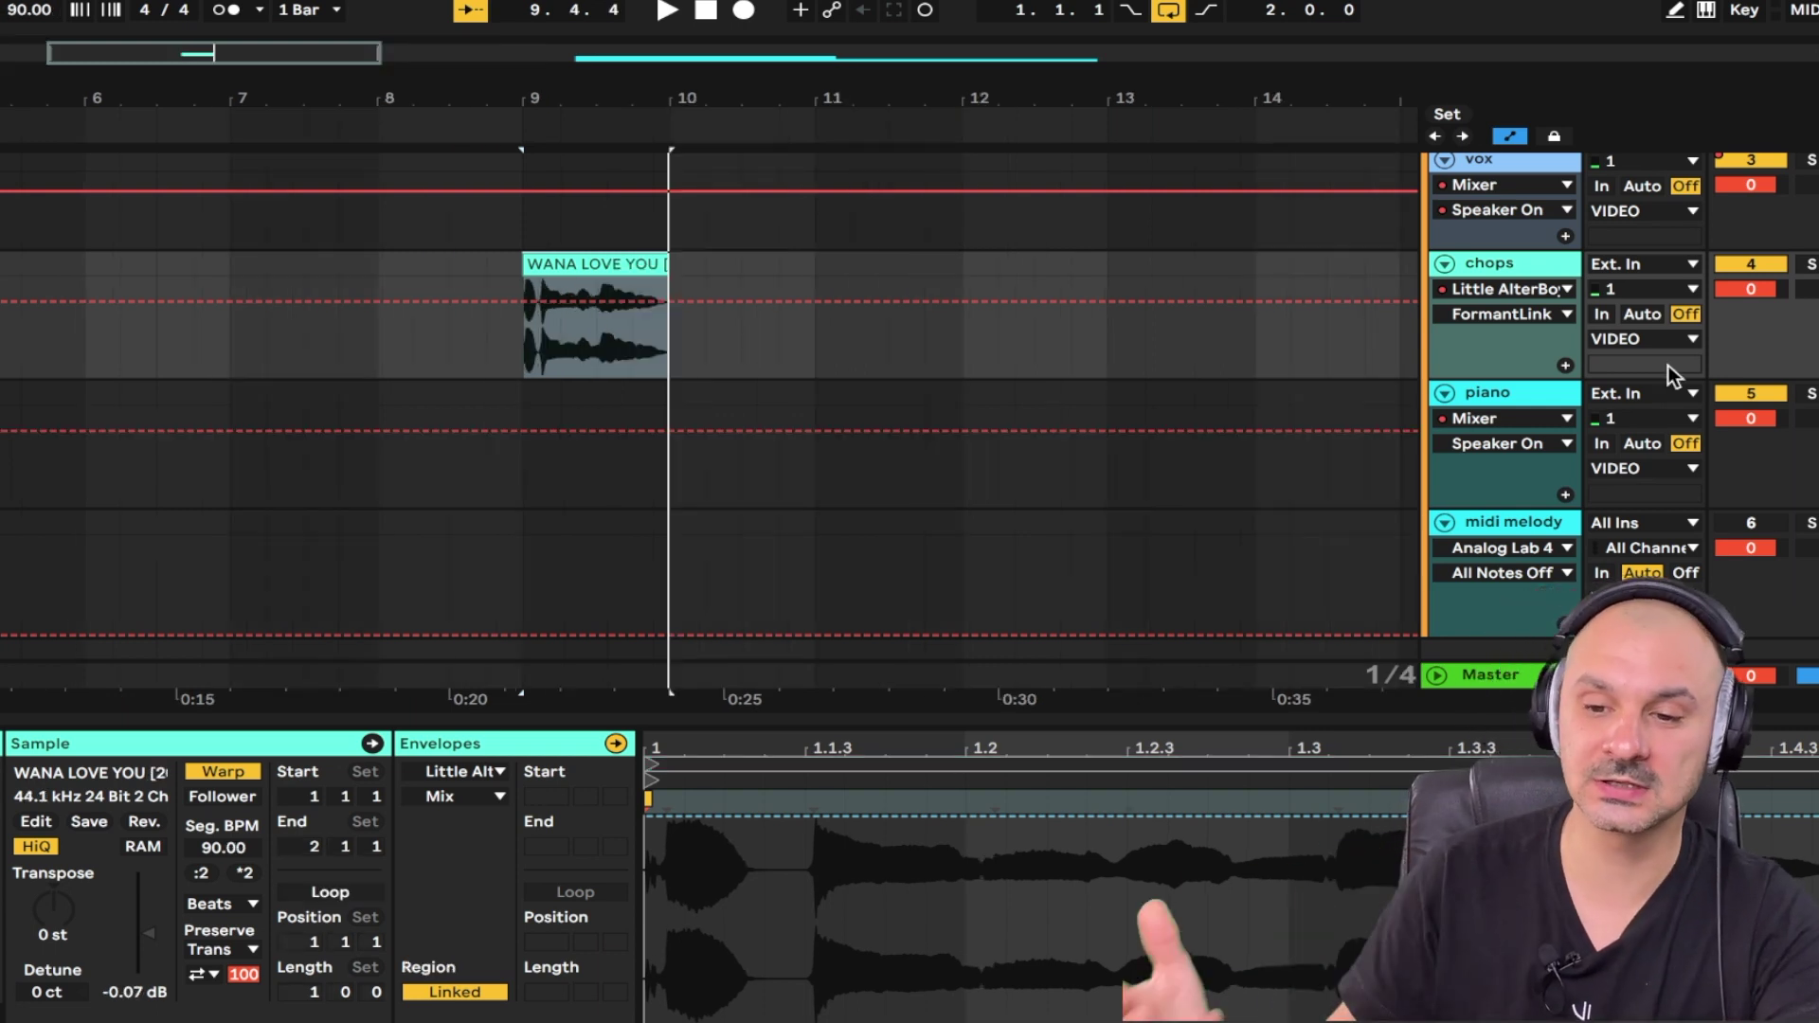
# Insert a new MIDI track below the chops track.
pyautogui.rightClick(1743, 367)
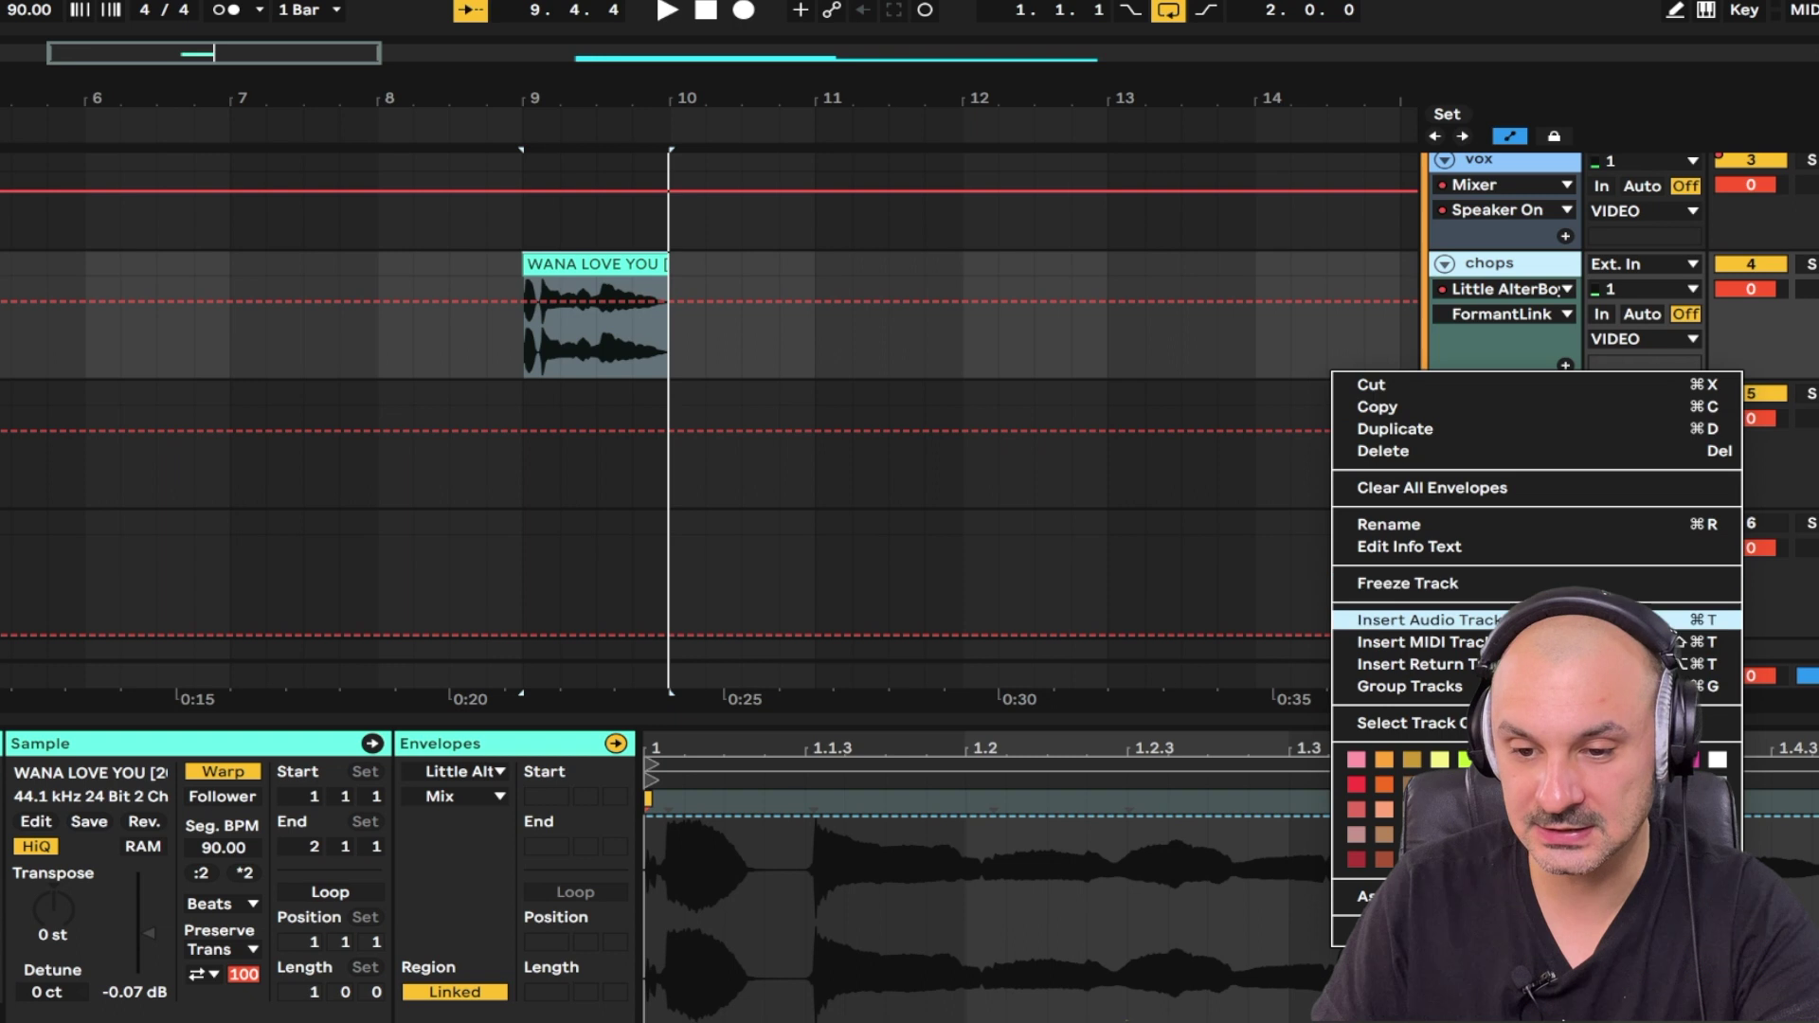
pyautogui.click(1421, 642)
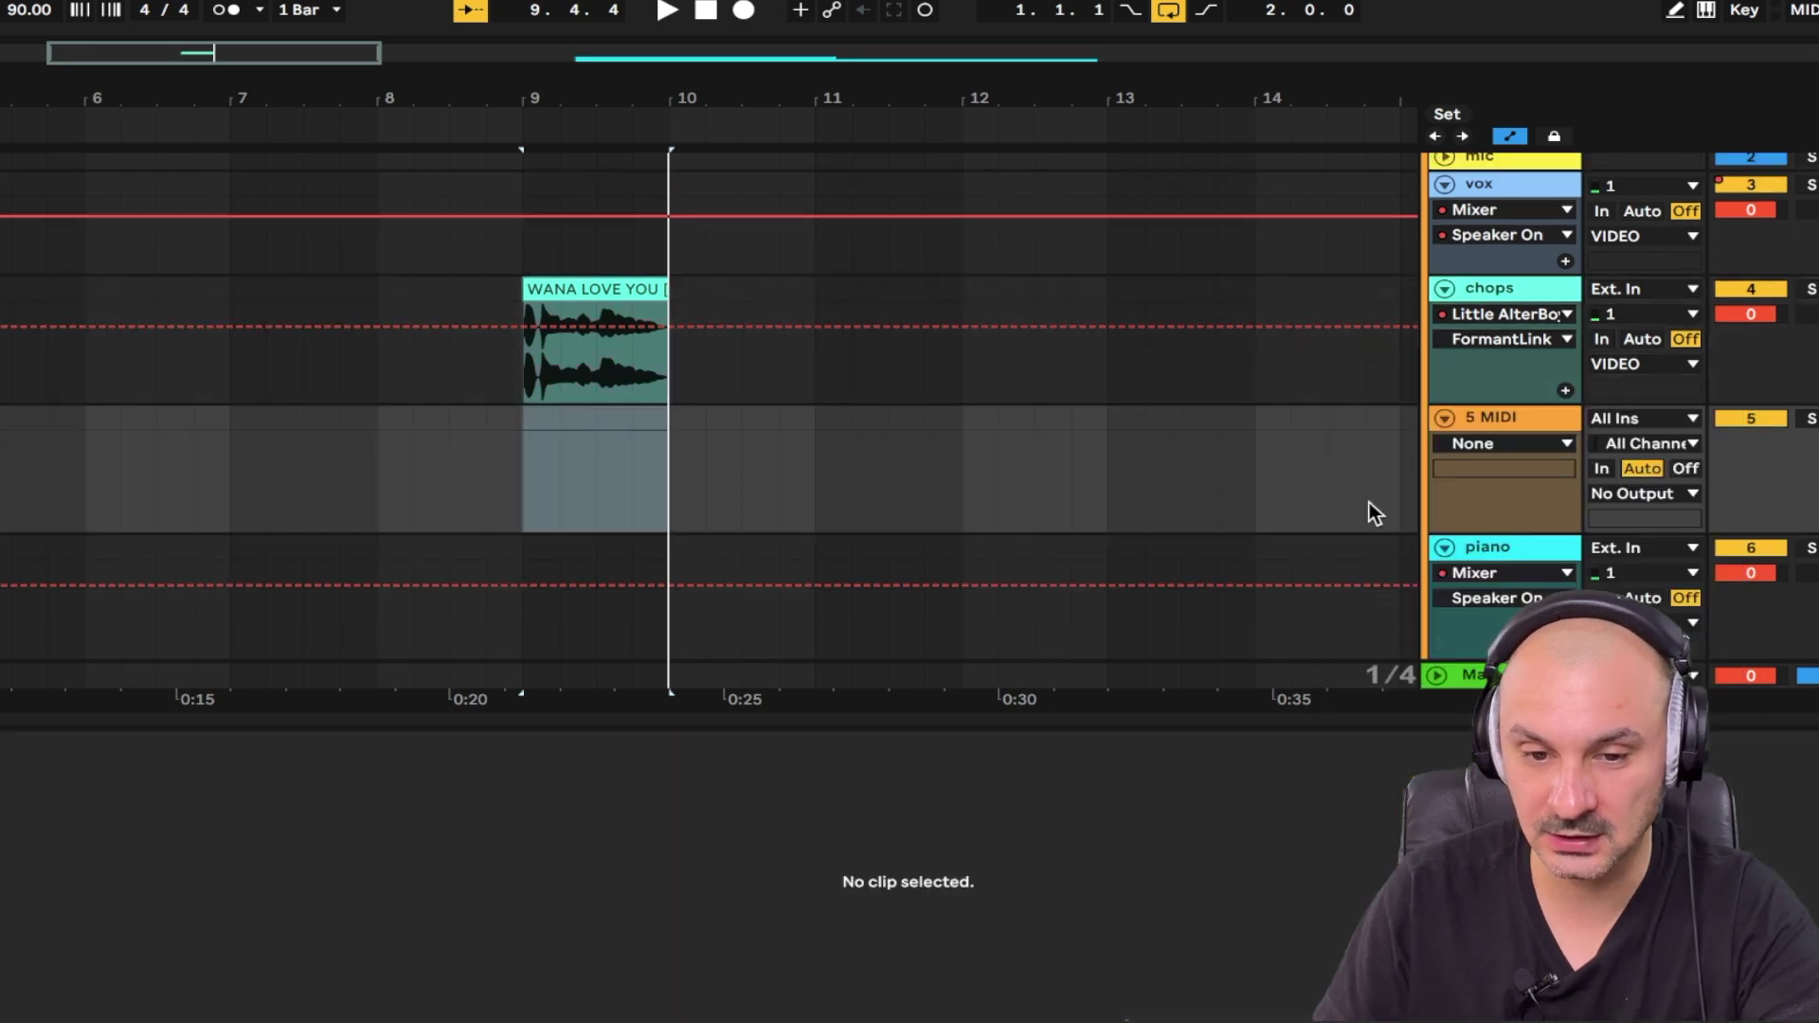
# Load Simpler on the new MIDI track, drop the WANA LOVE YOU chop into it and switch it to Slice mode.
pyautogui.press('super+alt+b')
pyautogui.moveTo(227, 172); pyautogui.dragTo(1515, 494)
pyautogui.hscroll(6, 1006, 563)
pyautogui.moveTo(815, 290); pyautogui.dragTo(536, 849)
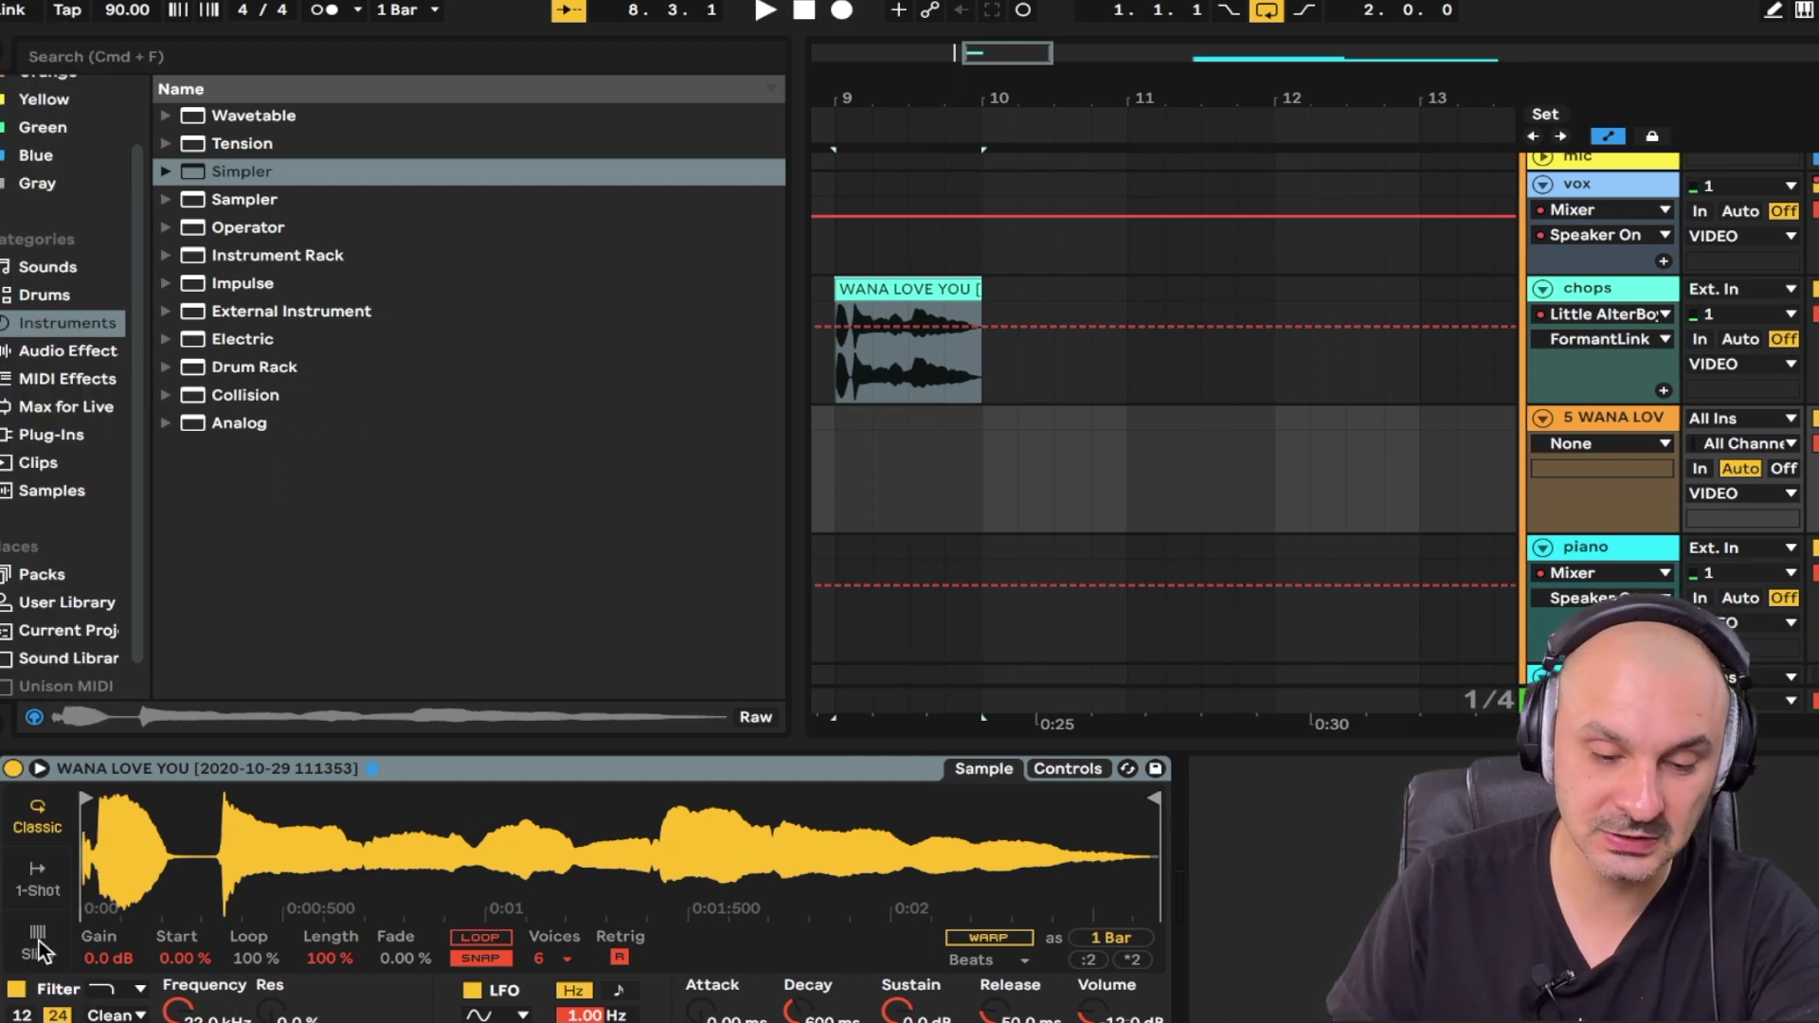
pyautogui.click(38, 941)
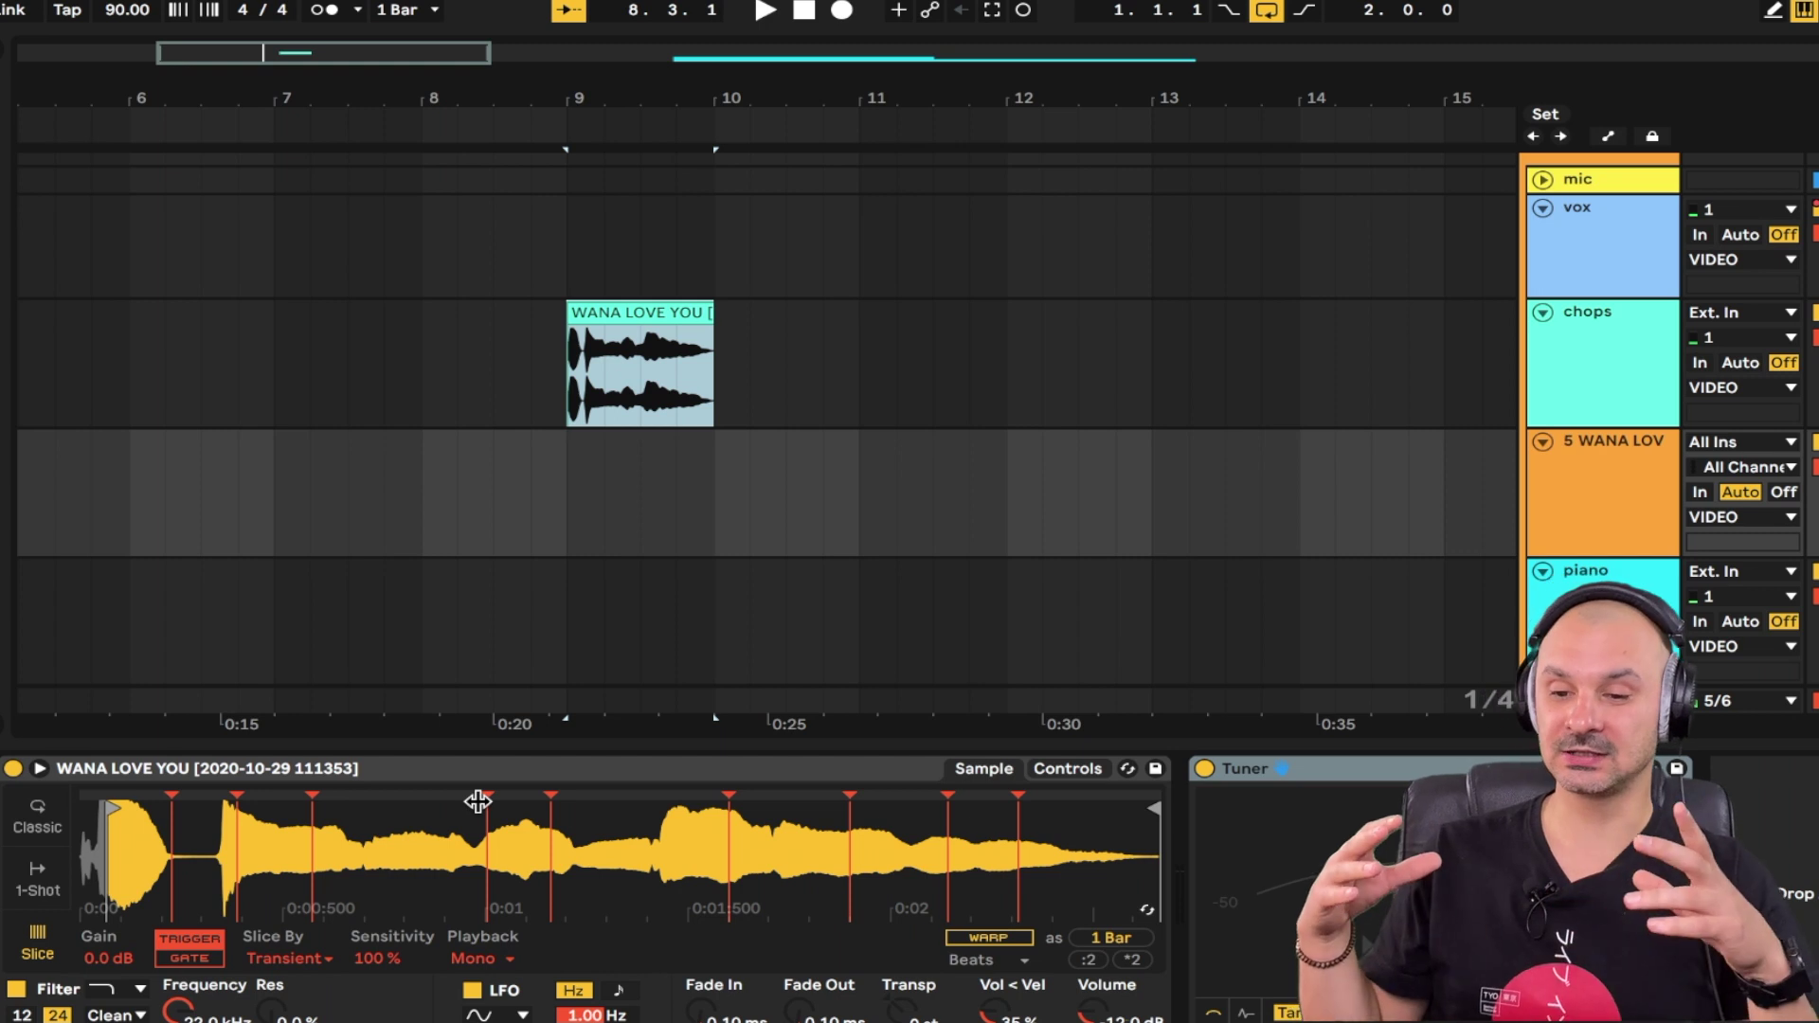
# Slice the sample to a Drum Rack, show the pads' devices and adjust the sample region of Slice 9.
pyautogui.rightClick(478, 802)
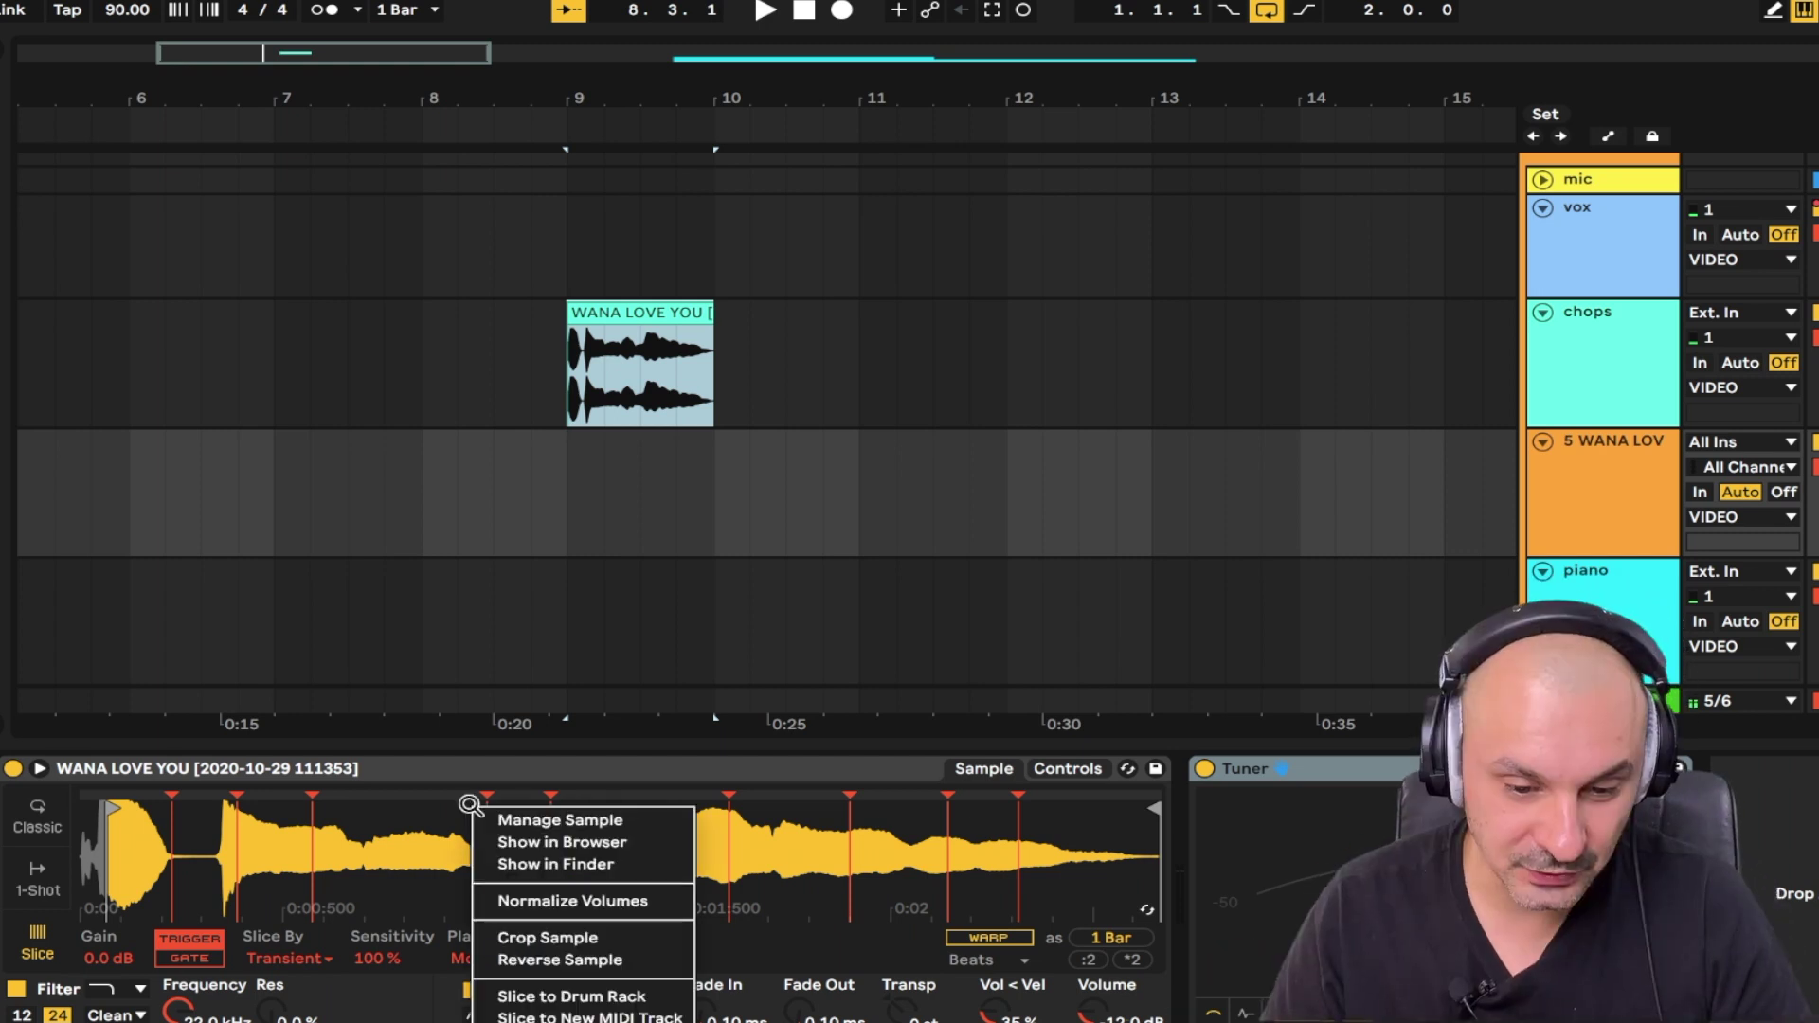
pyautogui.click(645, 998)
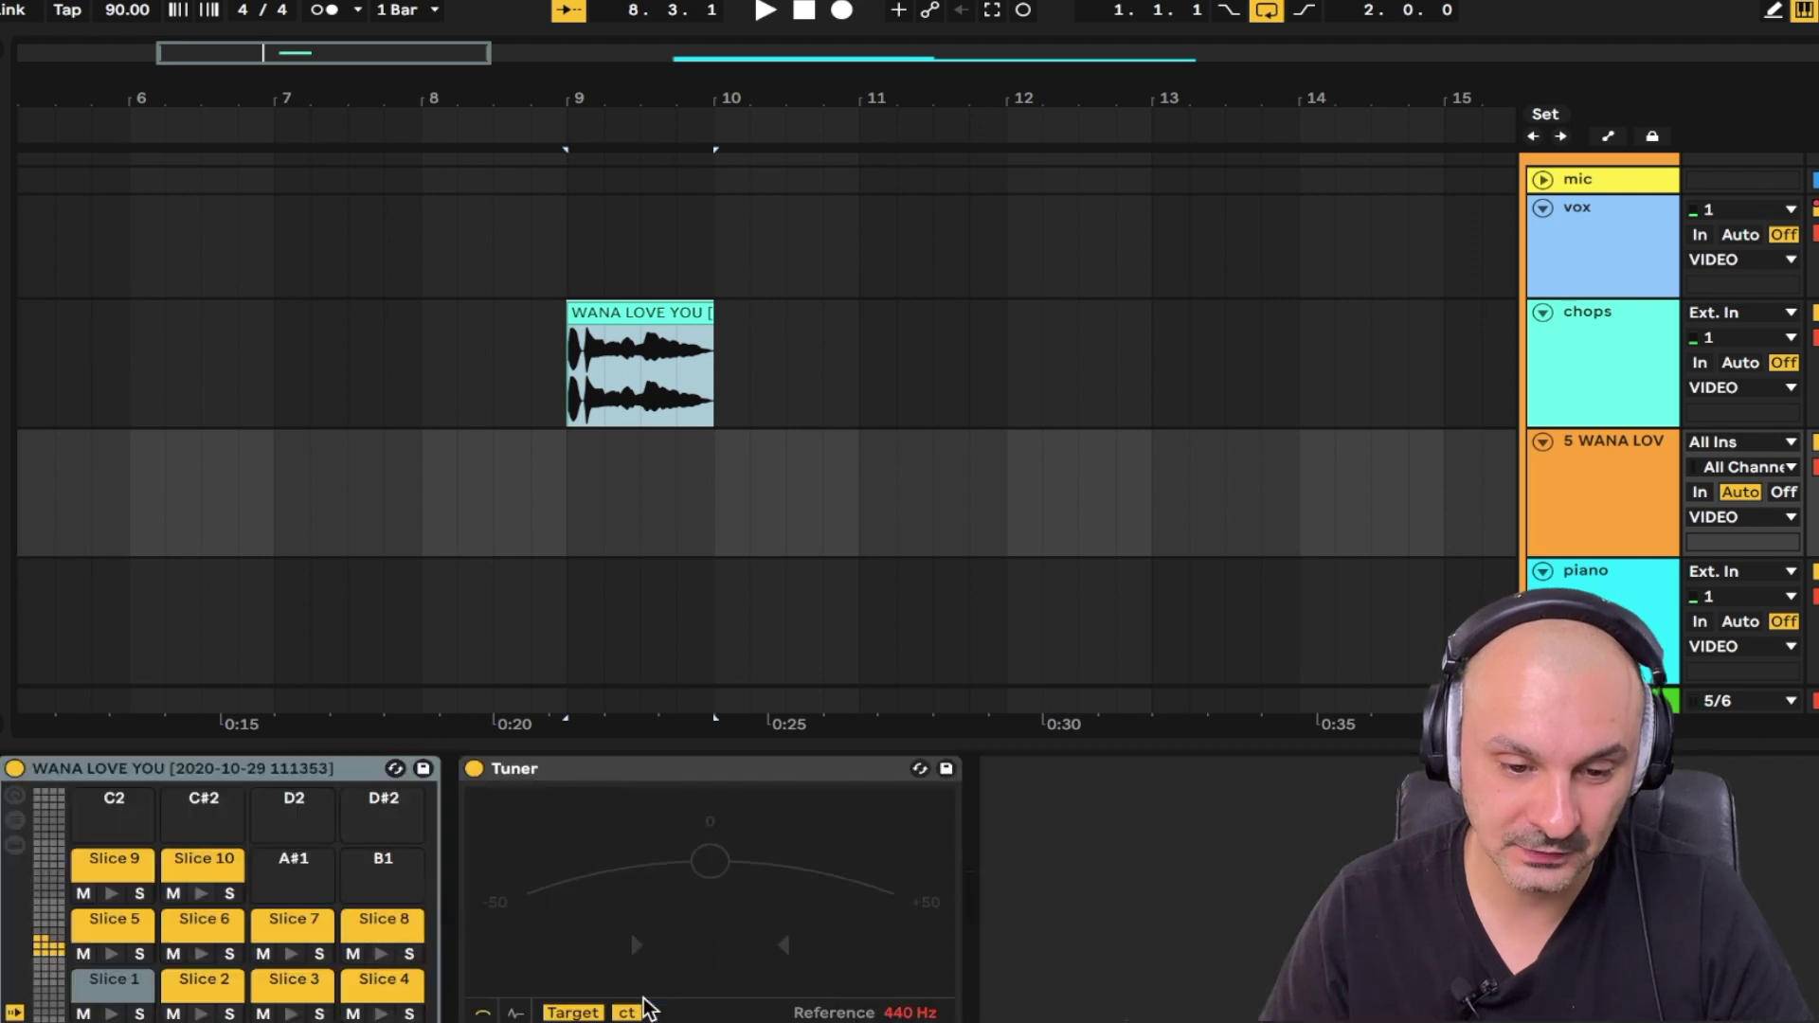
pyautogui.click(14, 845)
pyautogui.scroll(-5, 954, 857)
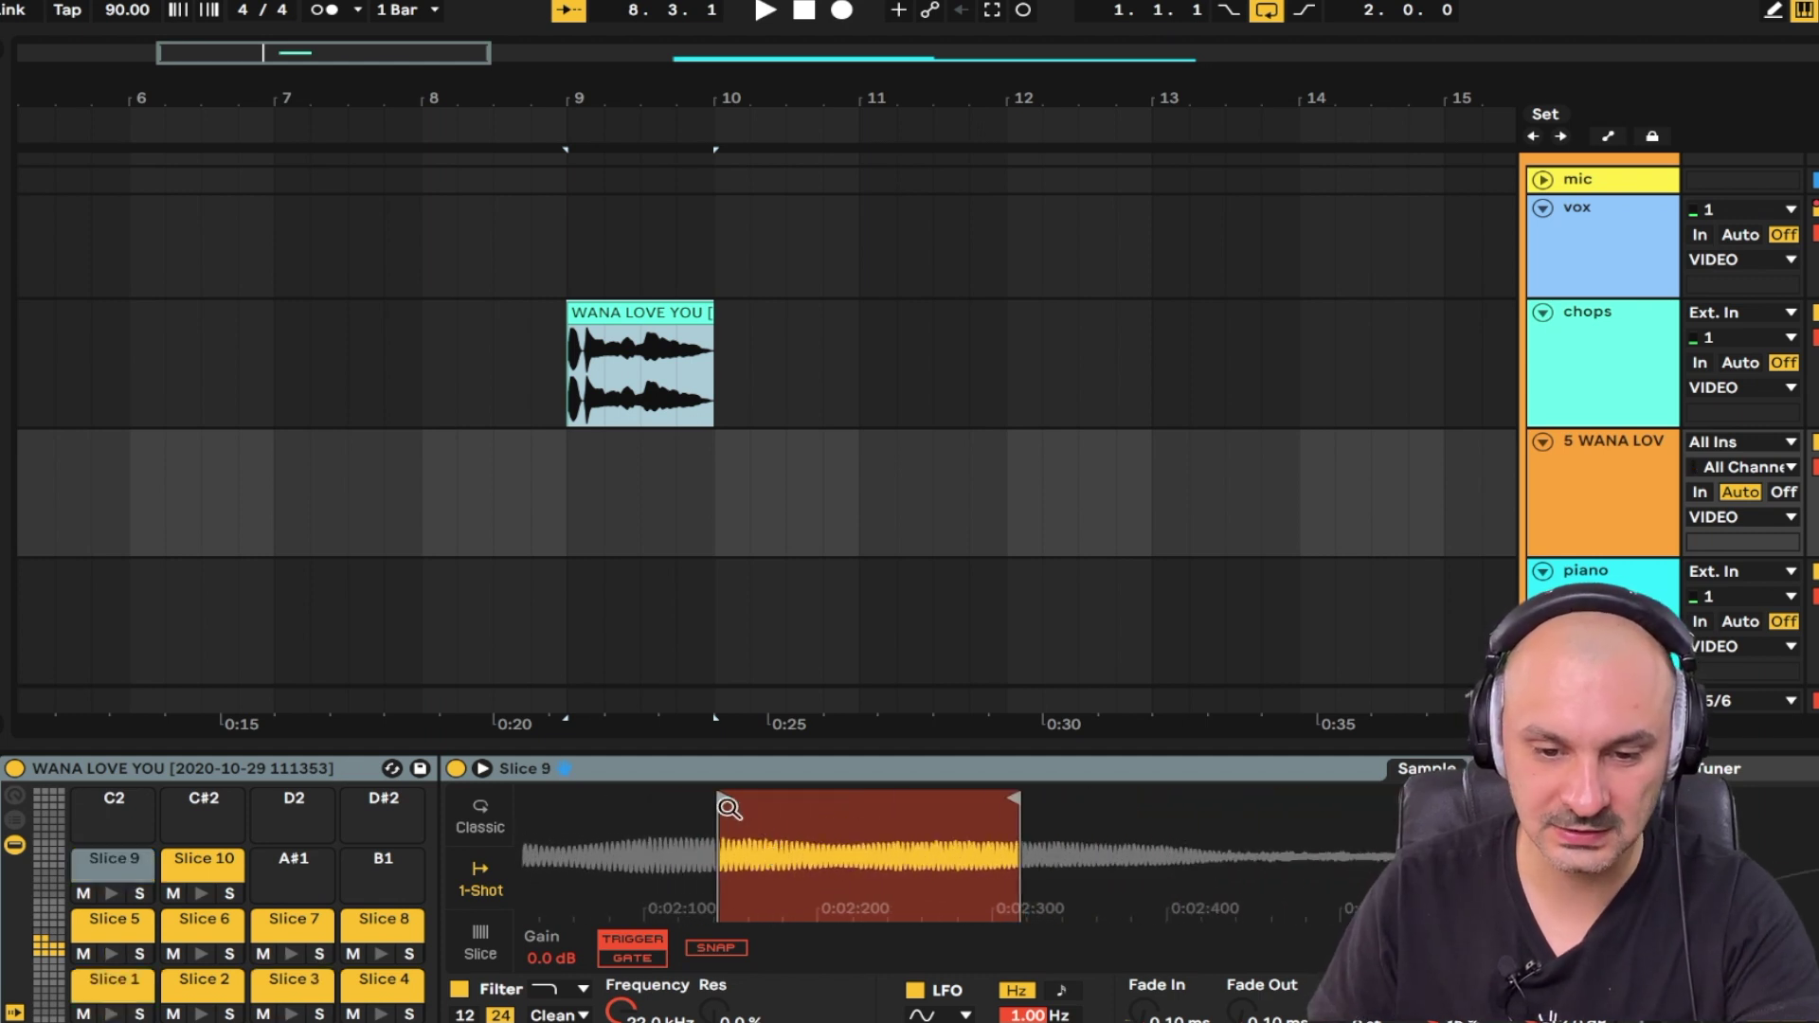
pyautogui.moveTo(723, 799); pyautogui.dragTo(697, 803)
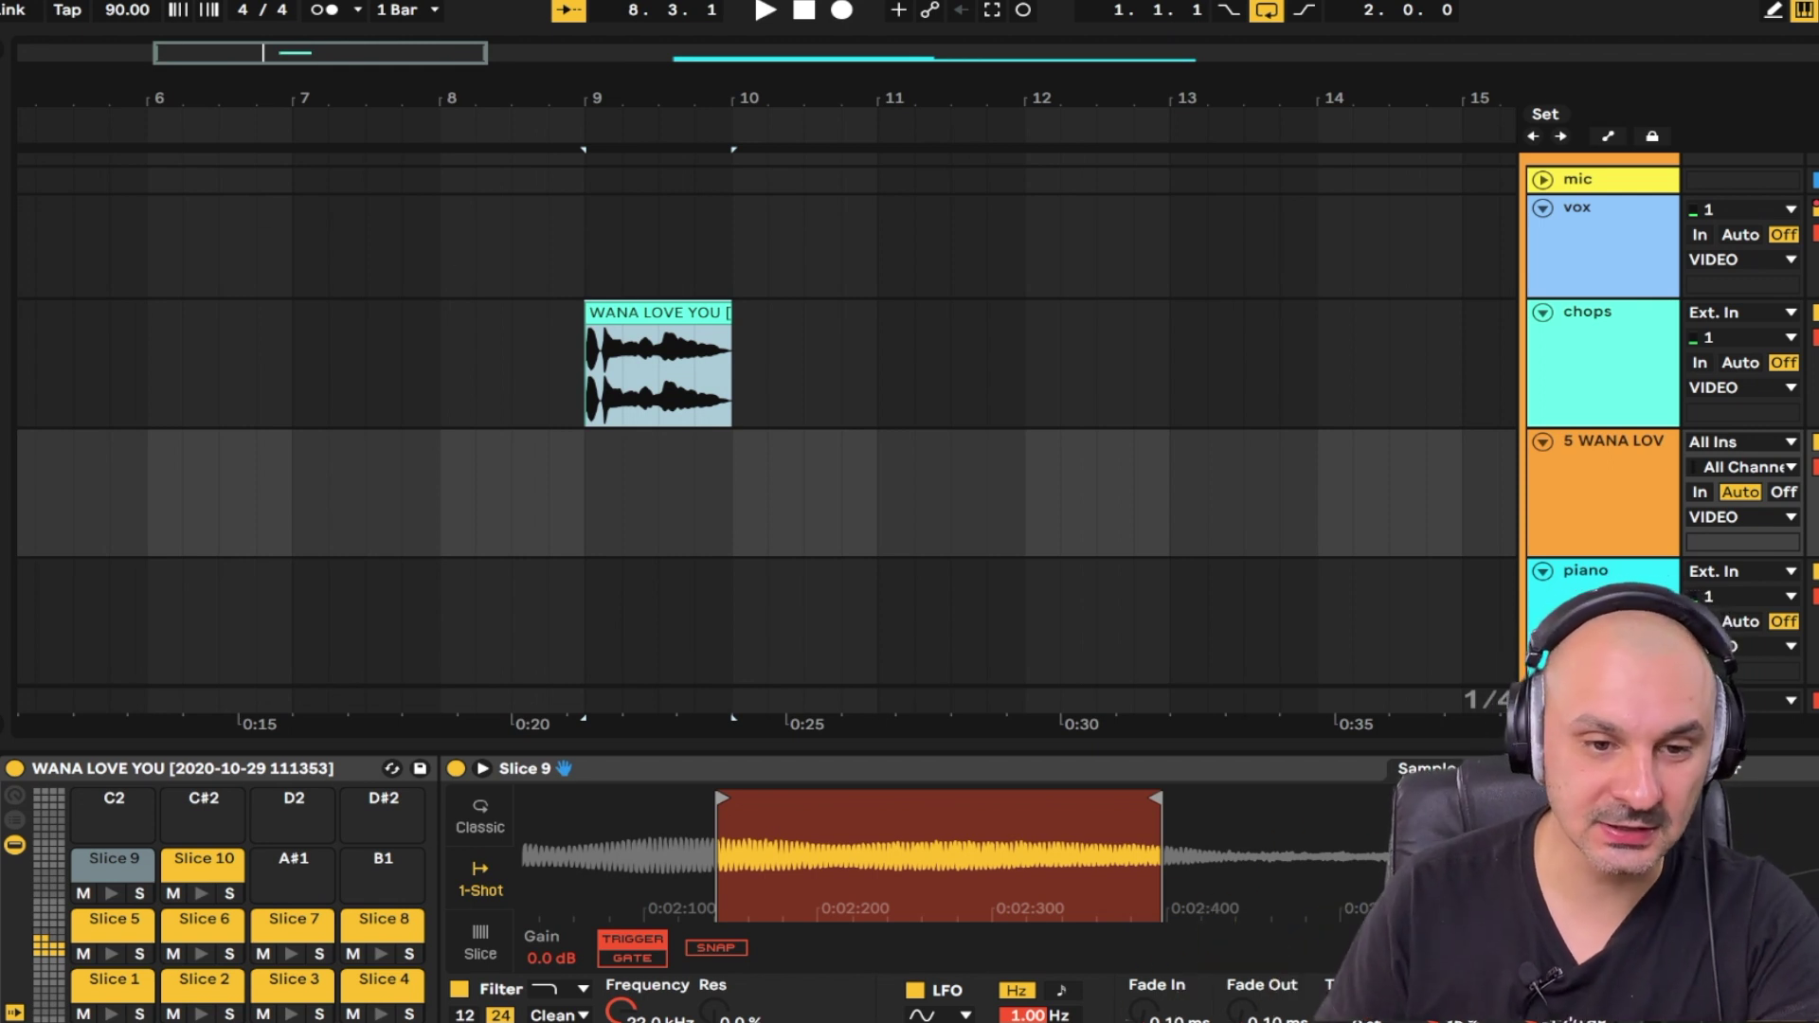
# Add ValhallaDelay after Slice 9's Simpler, set its Feedback to 69.8 % and close the plug-in window.
pyautogui.click(400, 647)
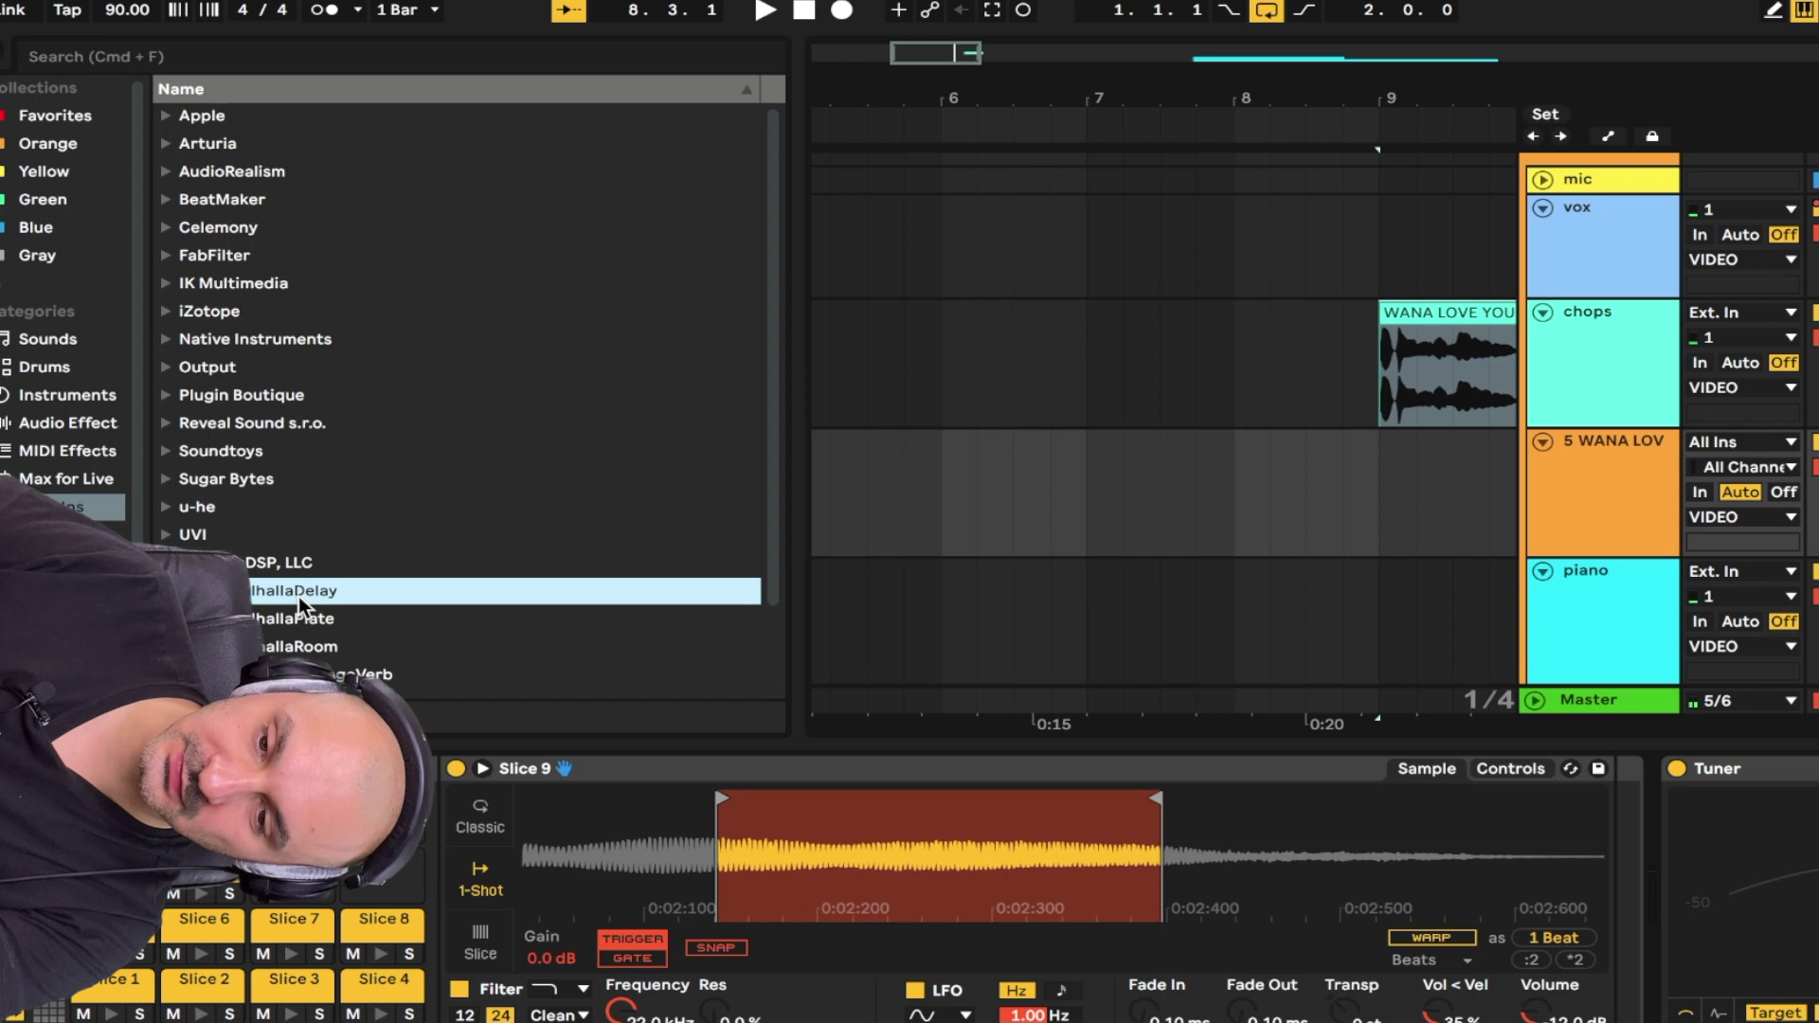
pyautogui.moveTo(1584, 898); pyautogui.dragTo(1616, 867)
pyautogui.moveTo(1560, 30); pyautogui.dragTo(1327, 45)
pyautogui.moveTo(1014, 240); pyautogui.dragTo(934, 247)
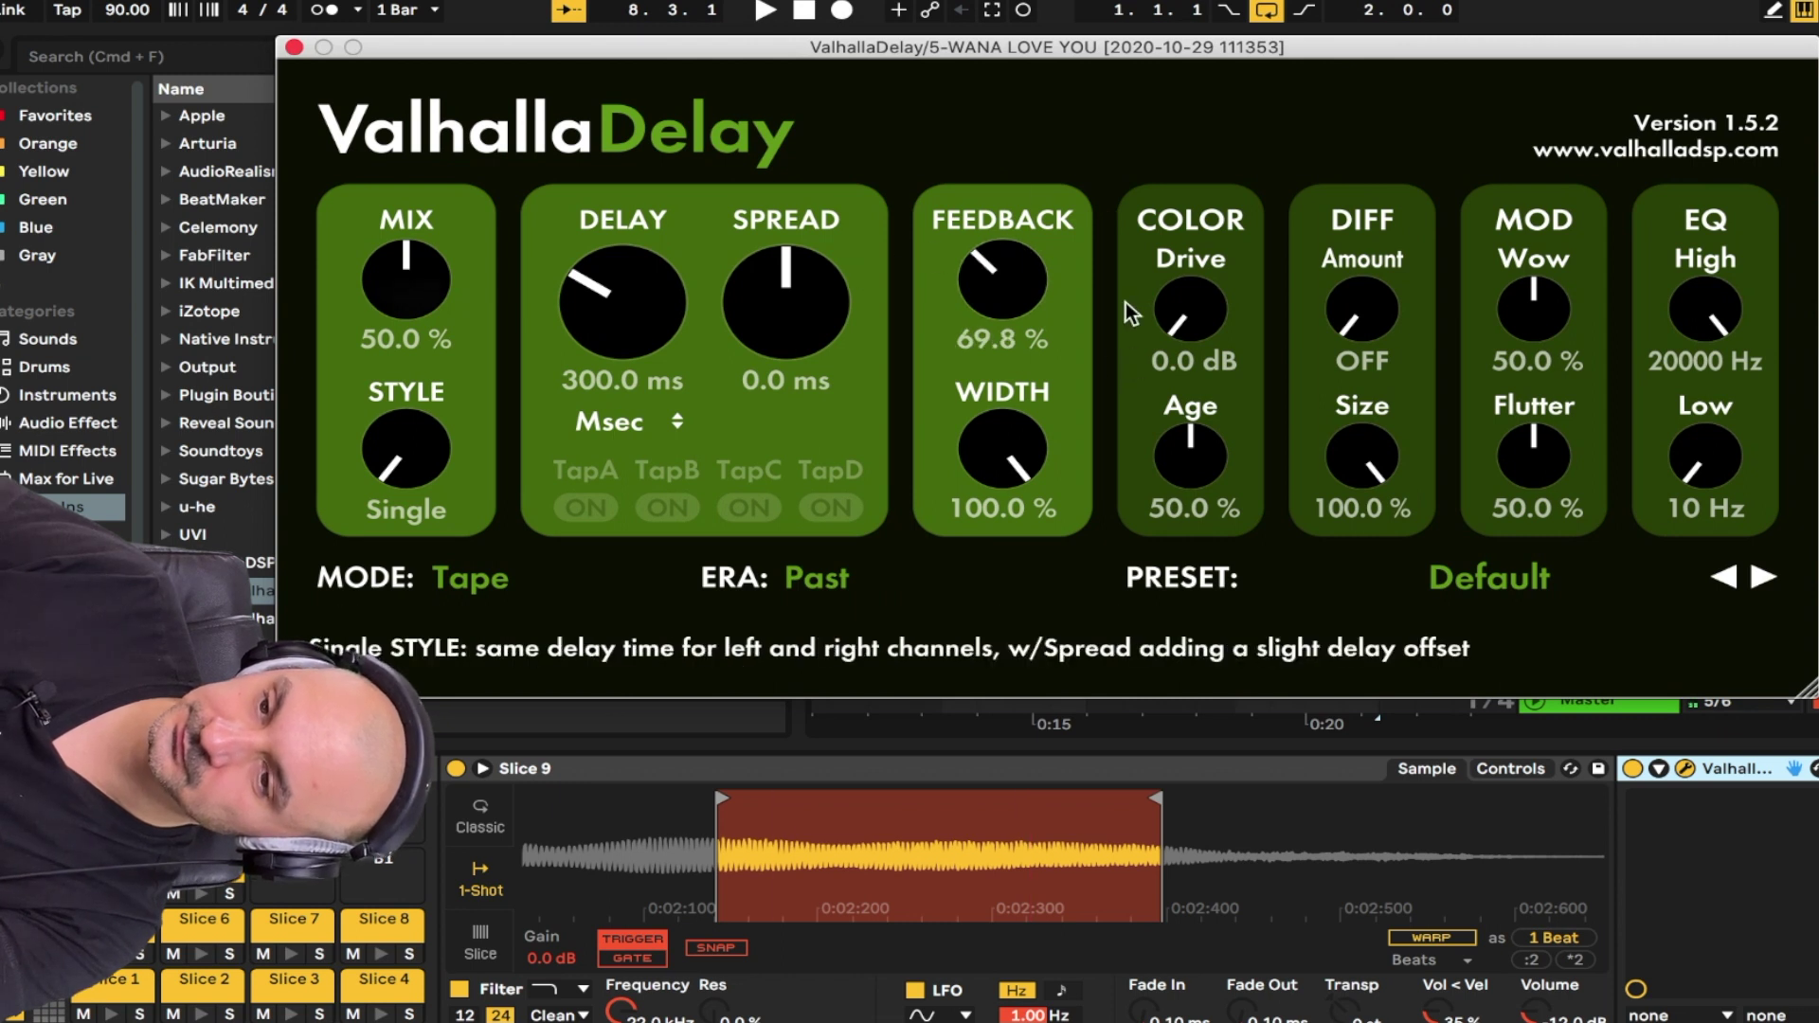
pyautogui.click(295, 47)
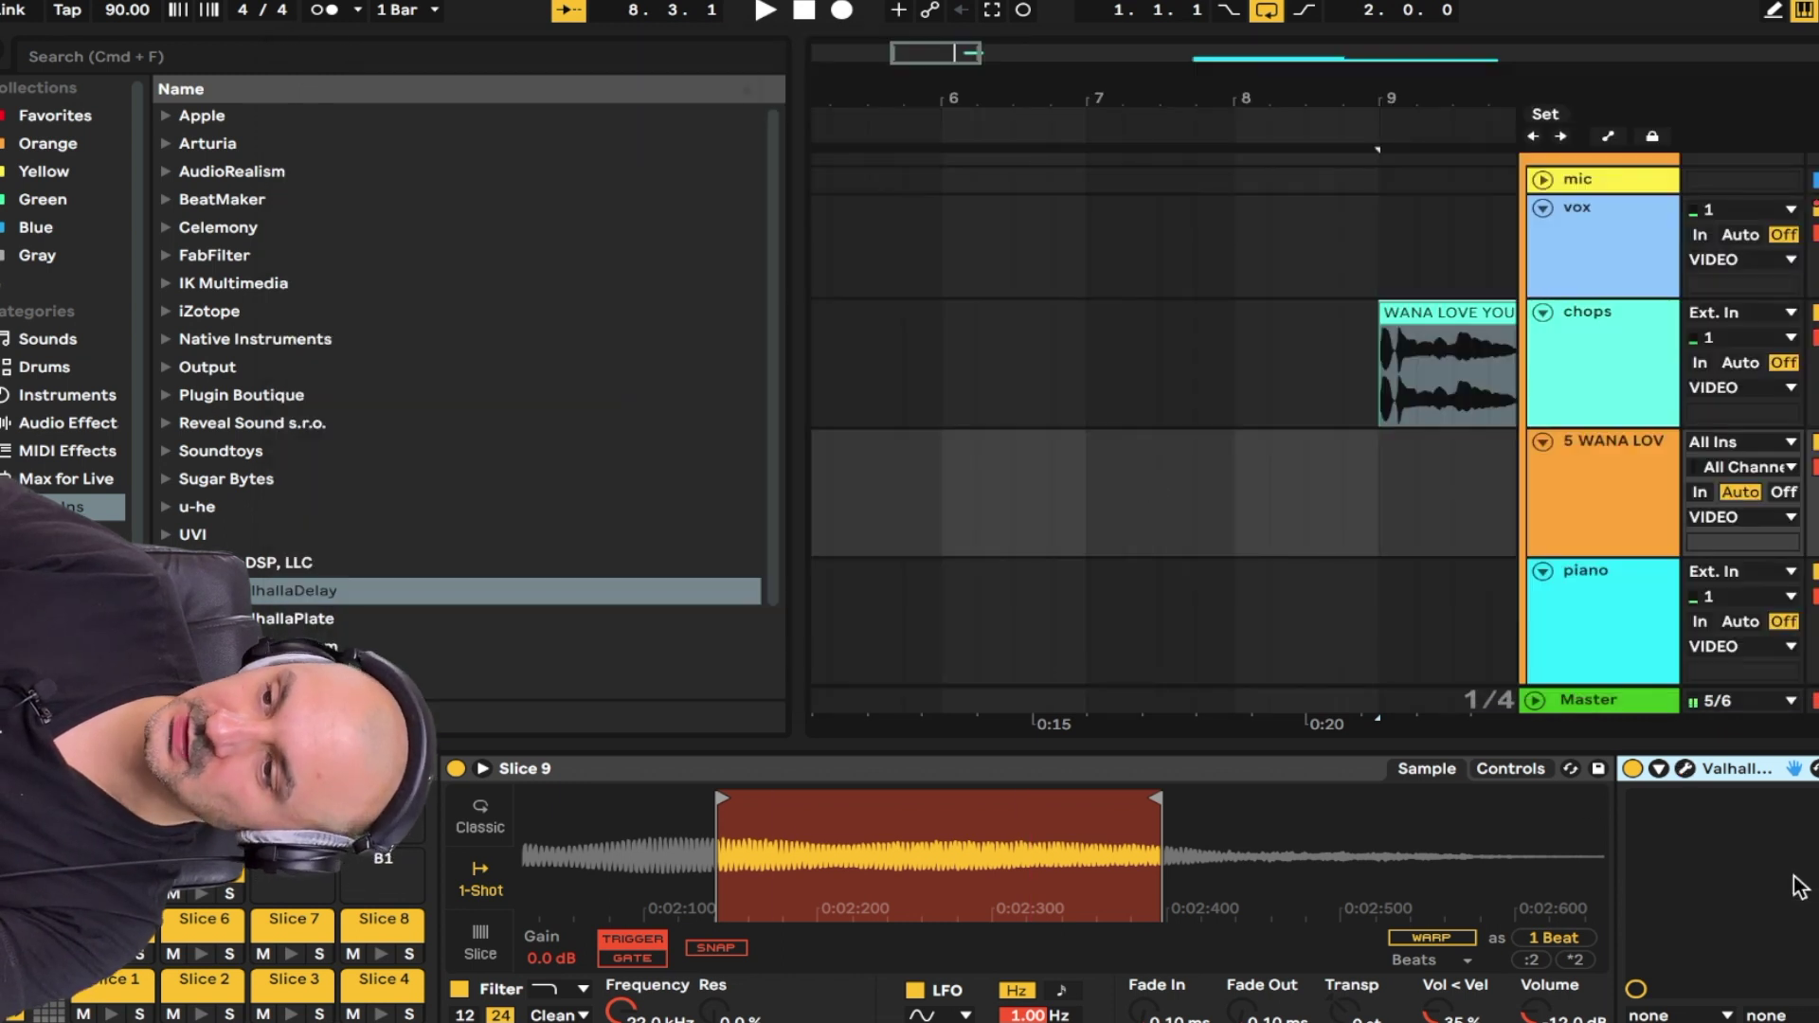
# Add ValhallaPlate after the Drum Rack, set its Mix to 30 % and close the plug-in window.
pyautogui.hscroll(5, 1800, 887)
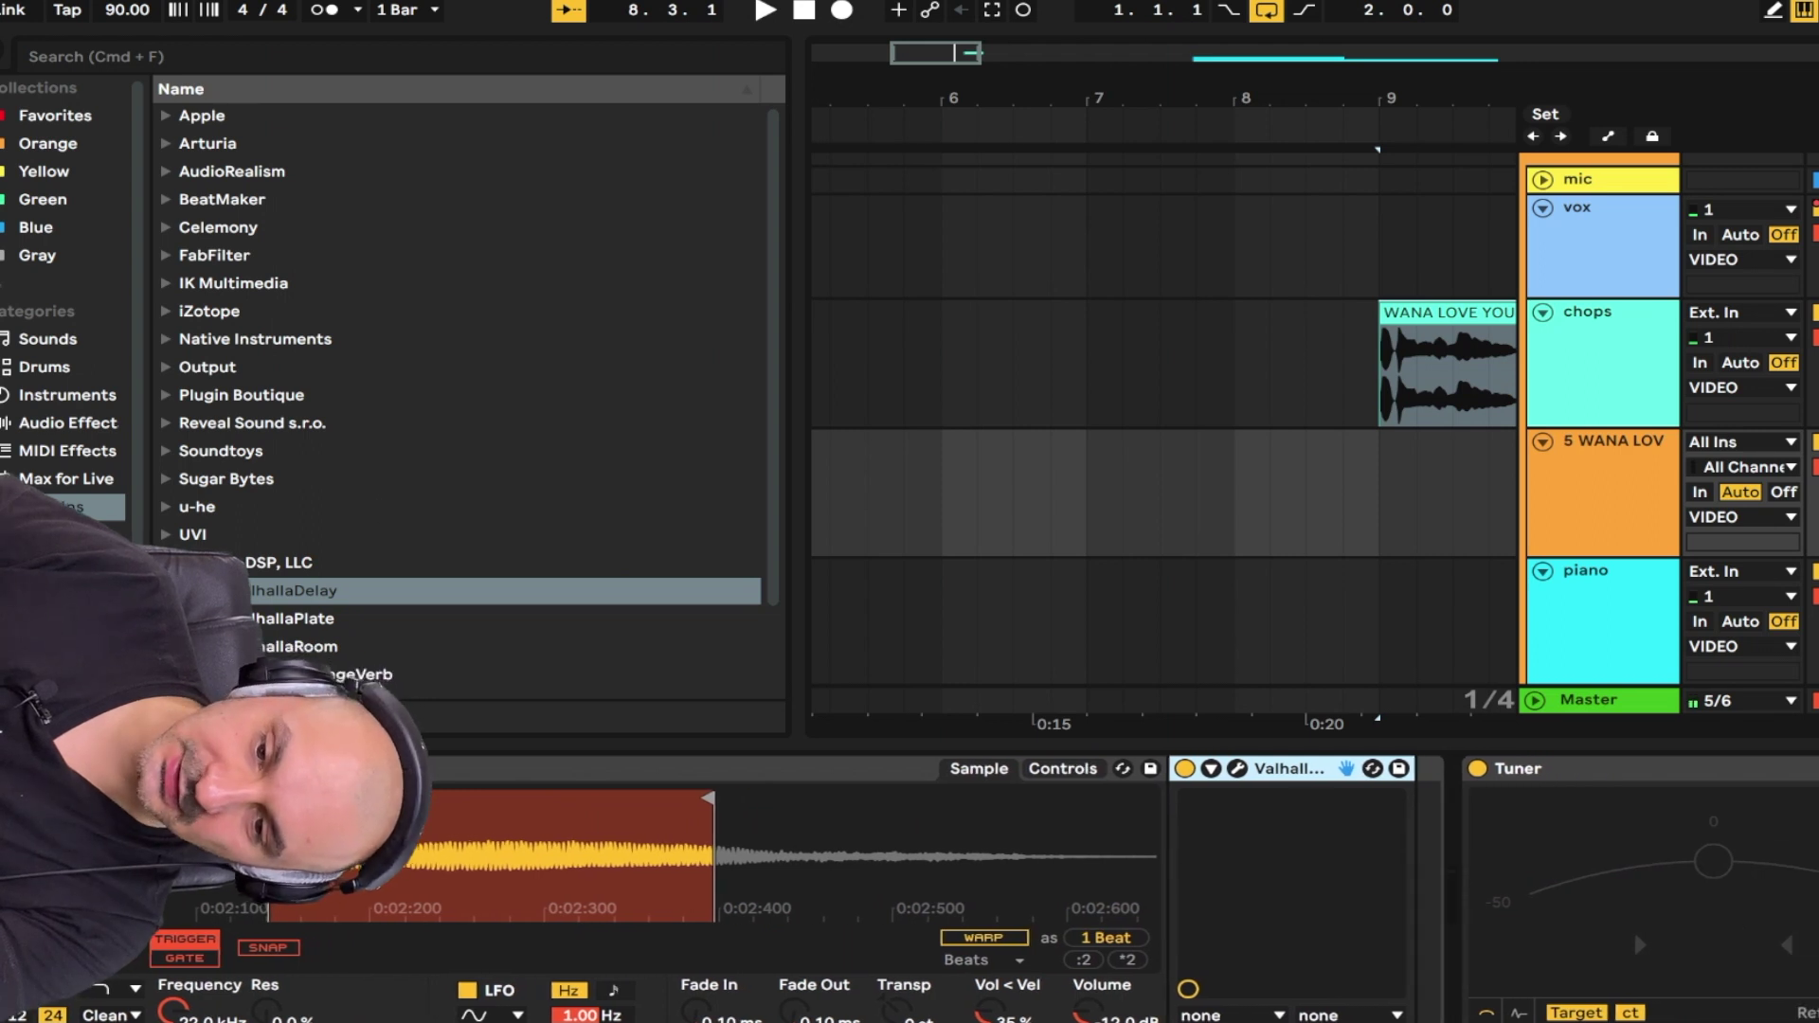
pyautogui.click(232, 562)
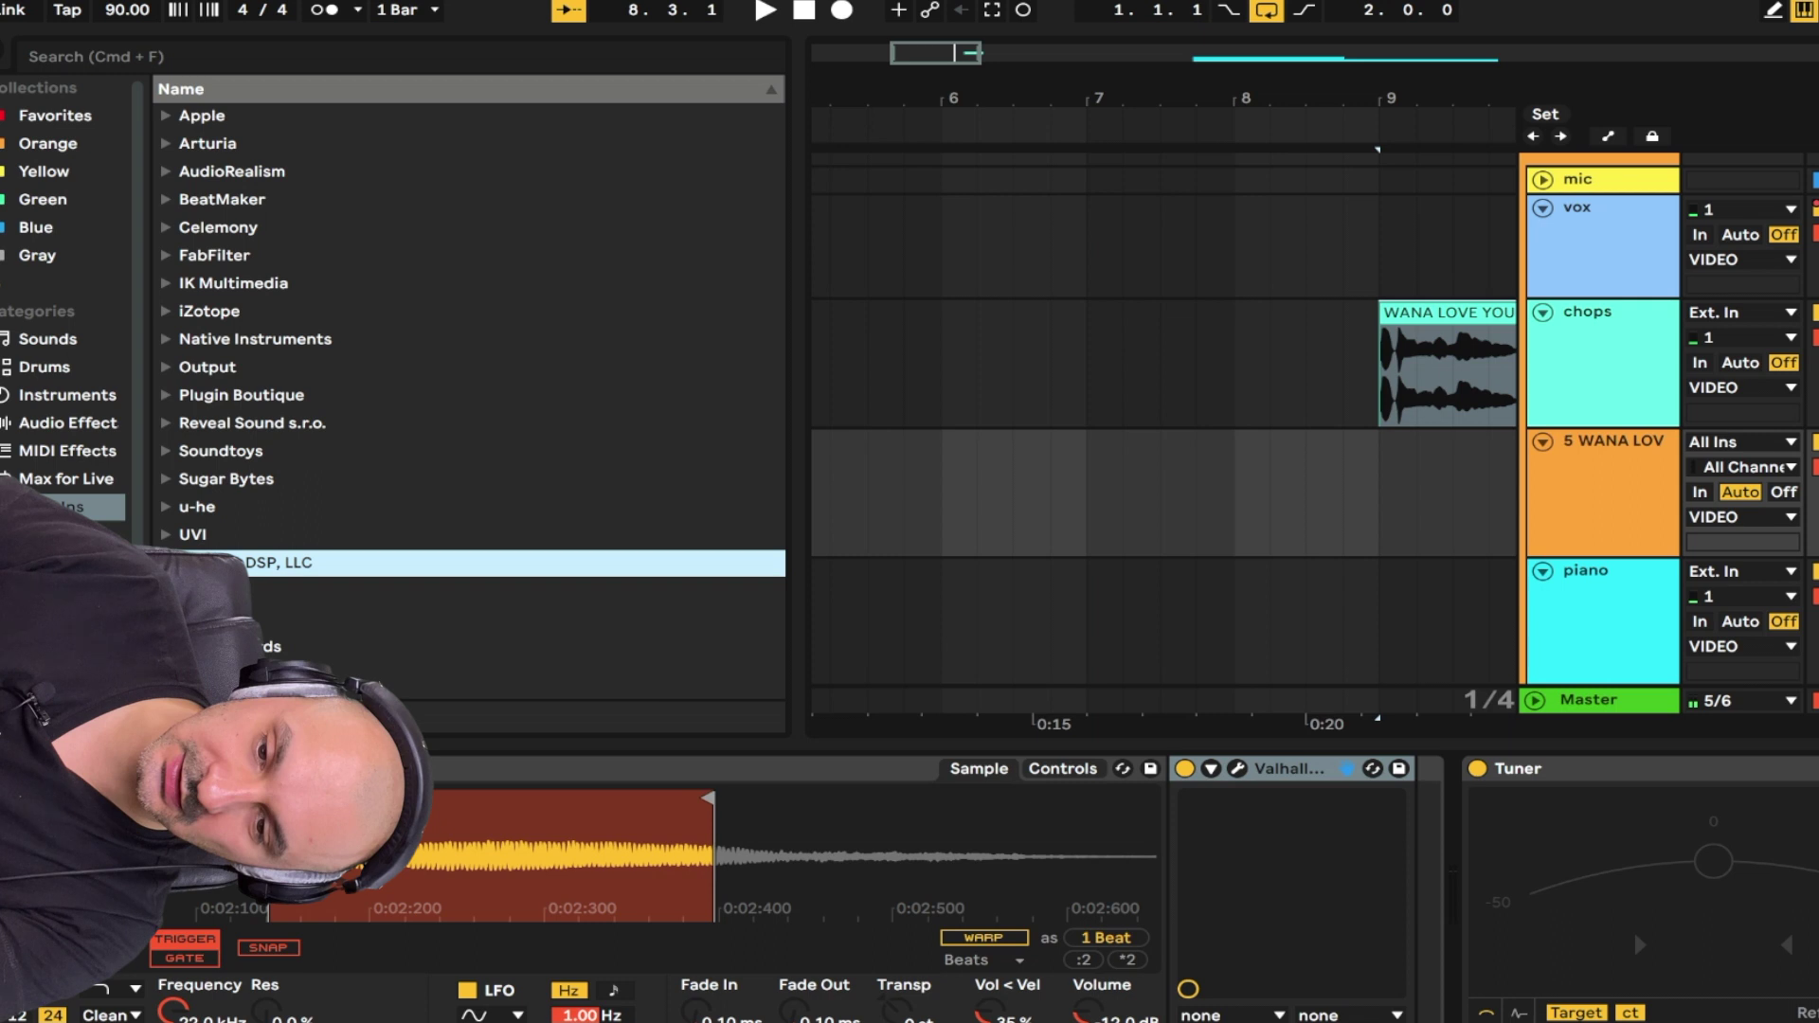
pyautogui.click(167, 563)
pyautogui.scroll(-1, 313, 611)
pyautogui.click(310, 574)
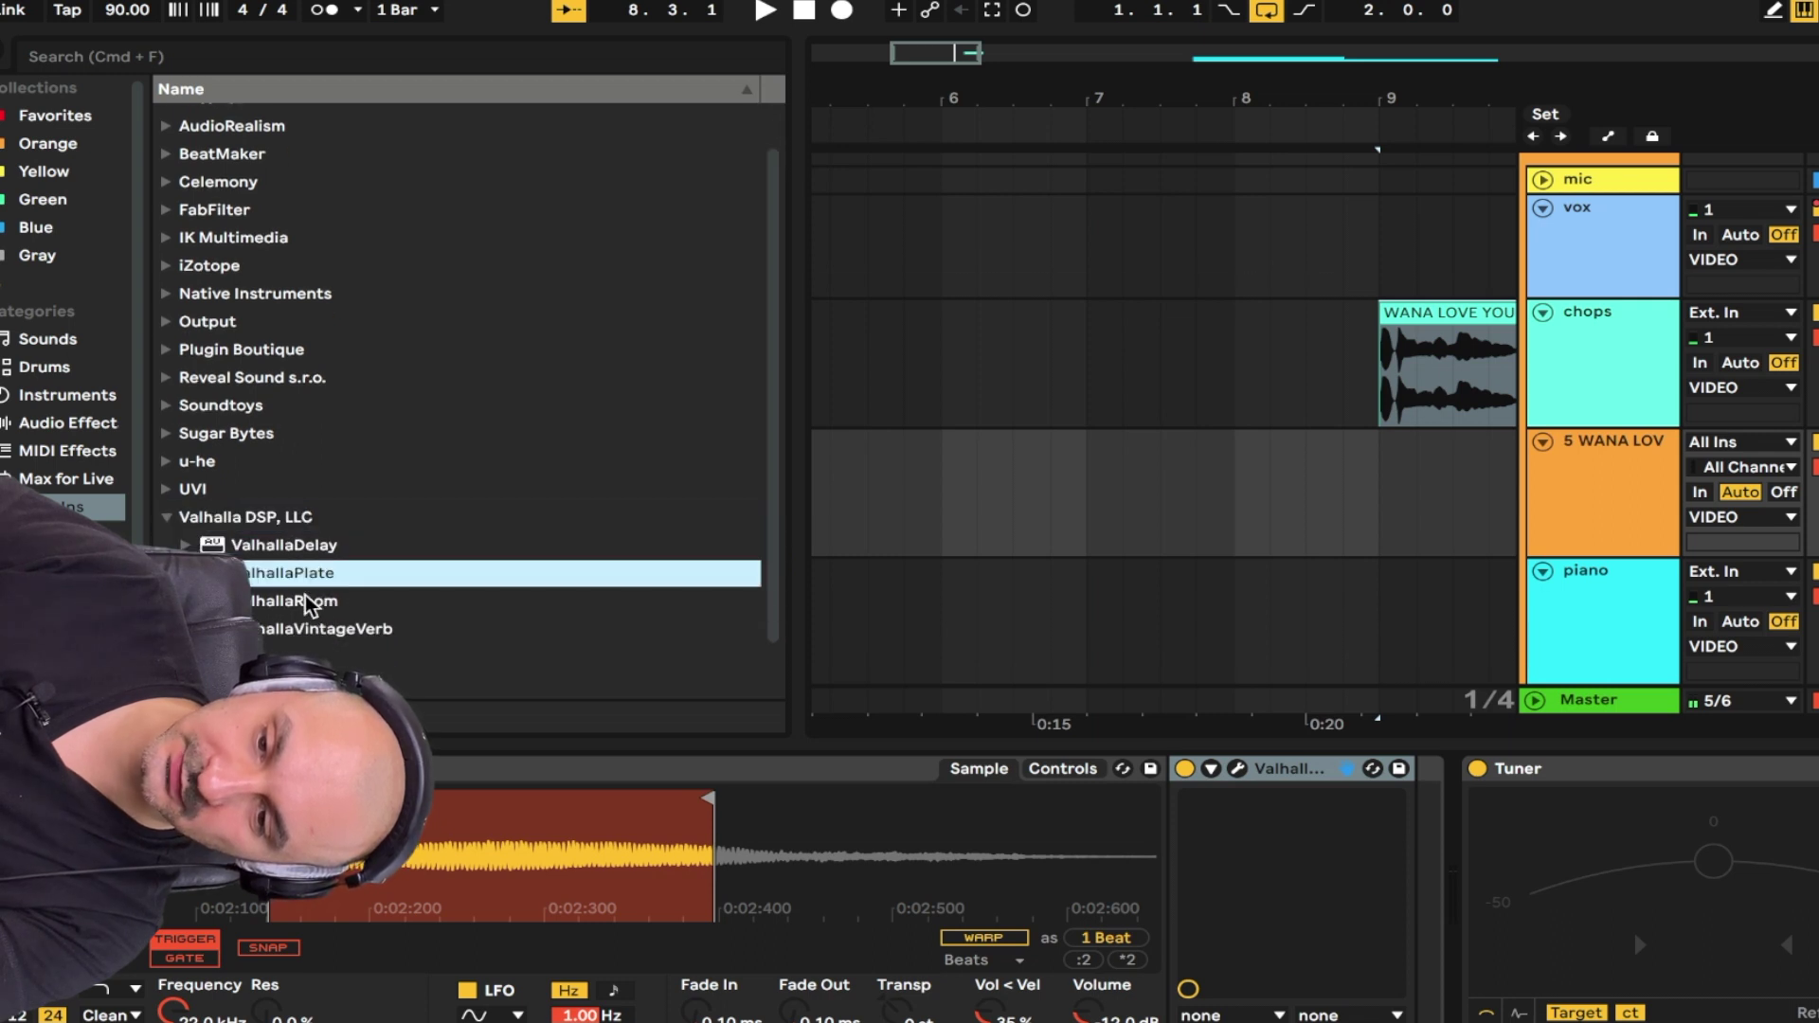
pyautogui.moveTo(256, 578); pyautogui.dragTo(1454, 882)
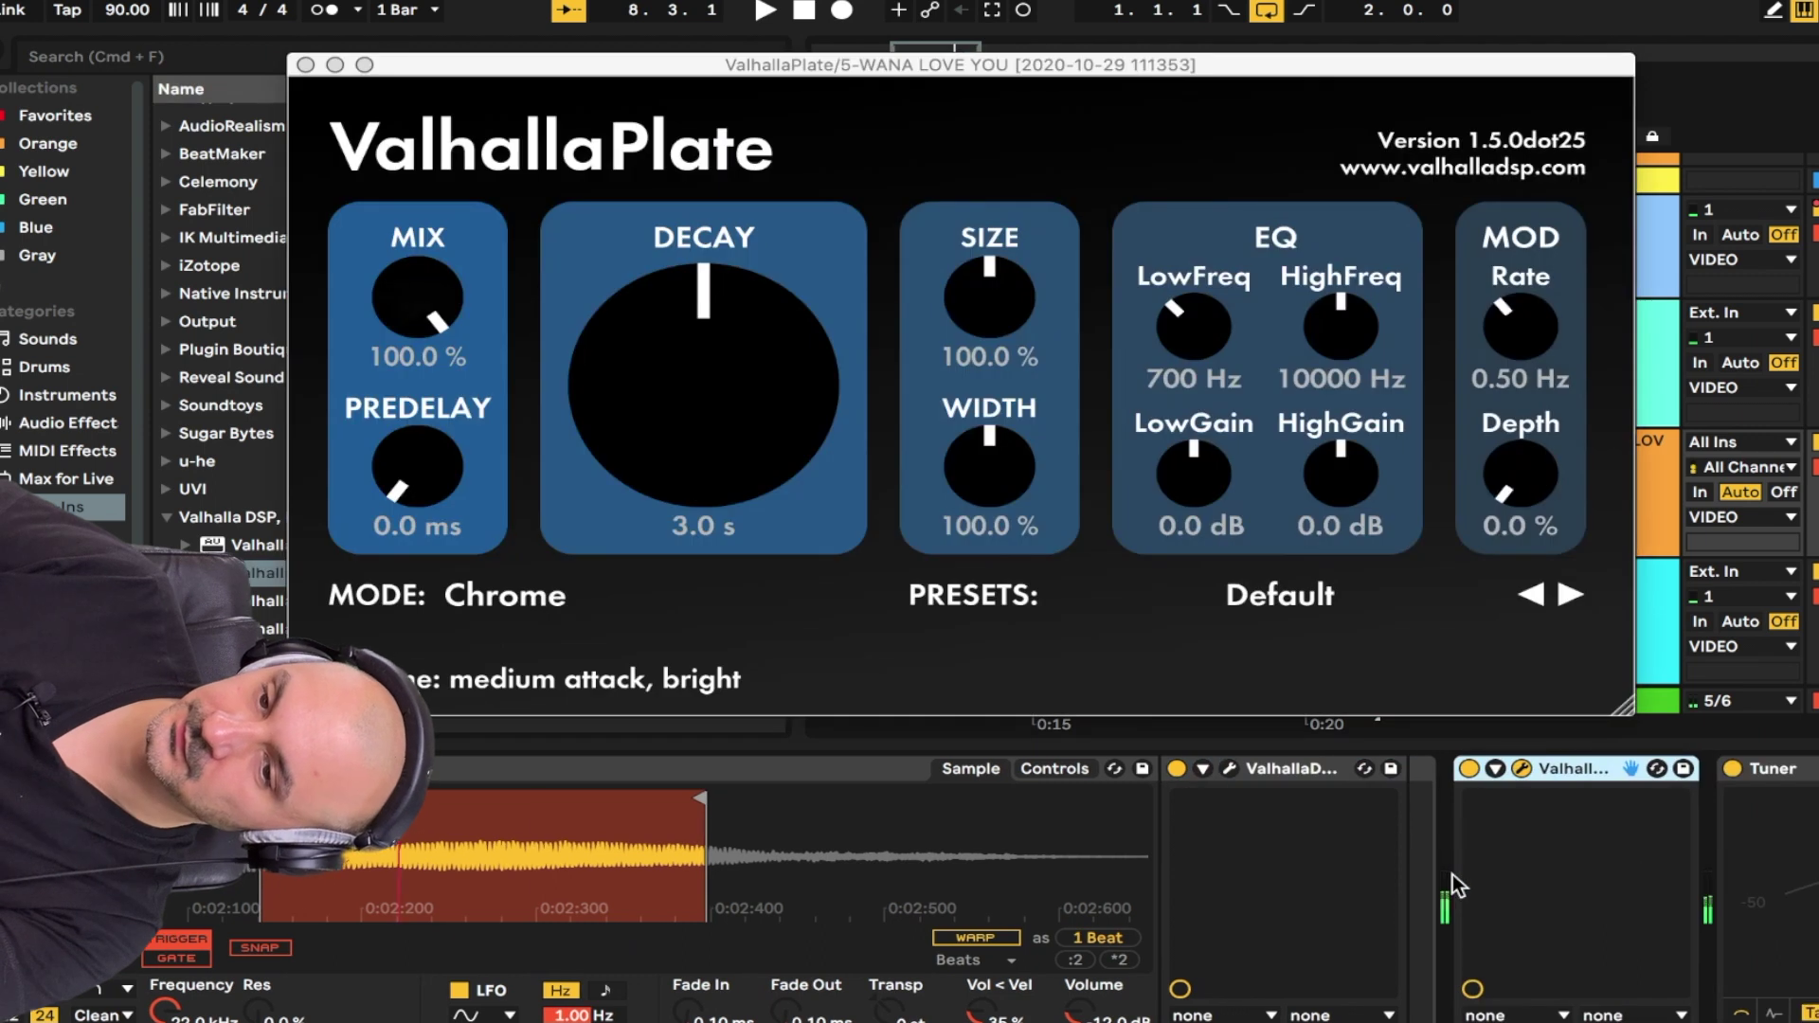
pyautogui.moveTo(407, 294); pyautogui.dragTo(409, 540)
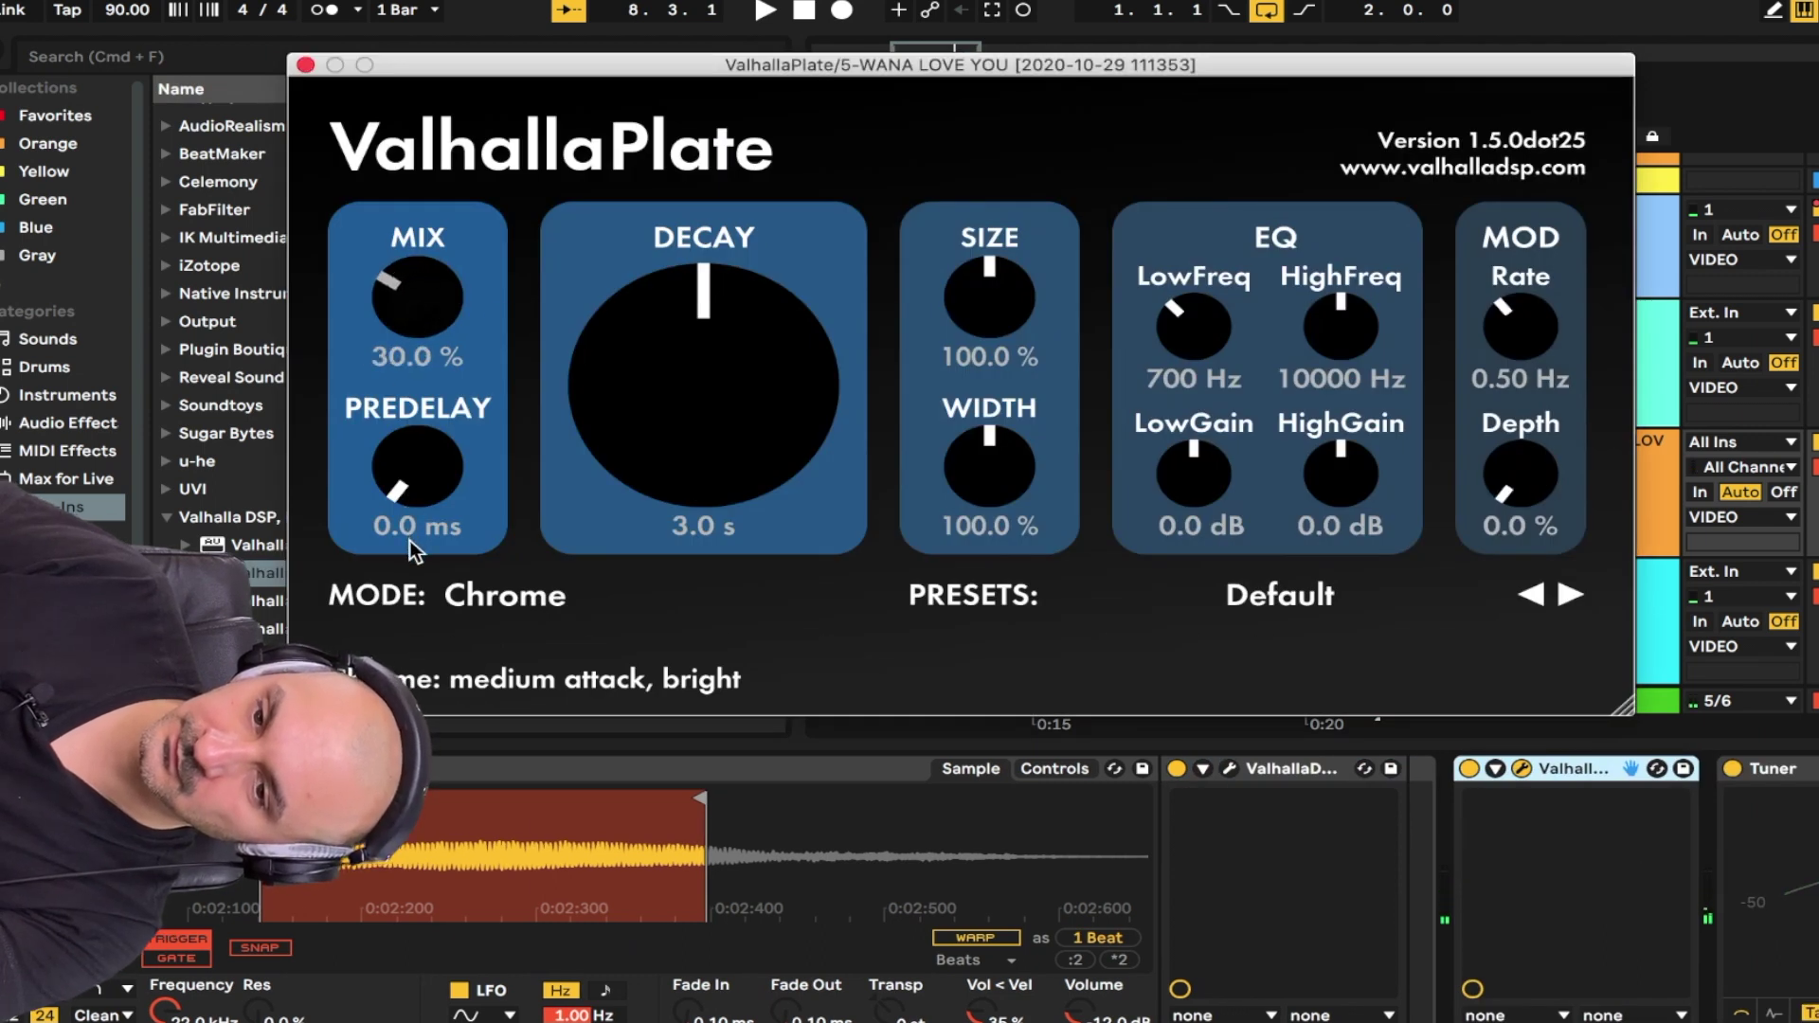
pyautogui.click(305, 64)
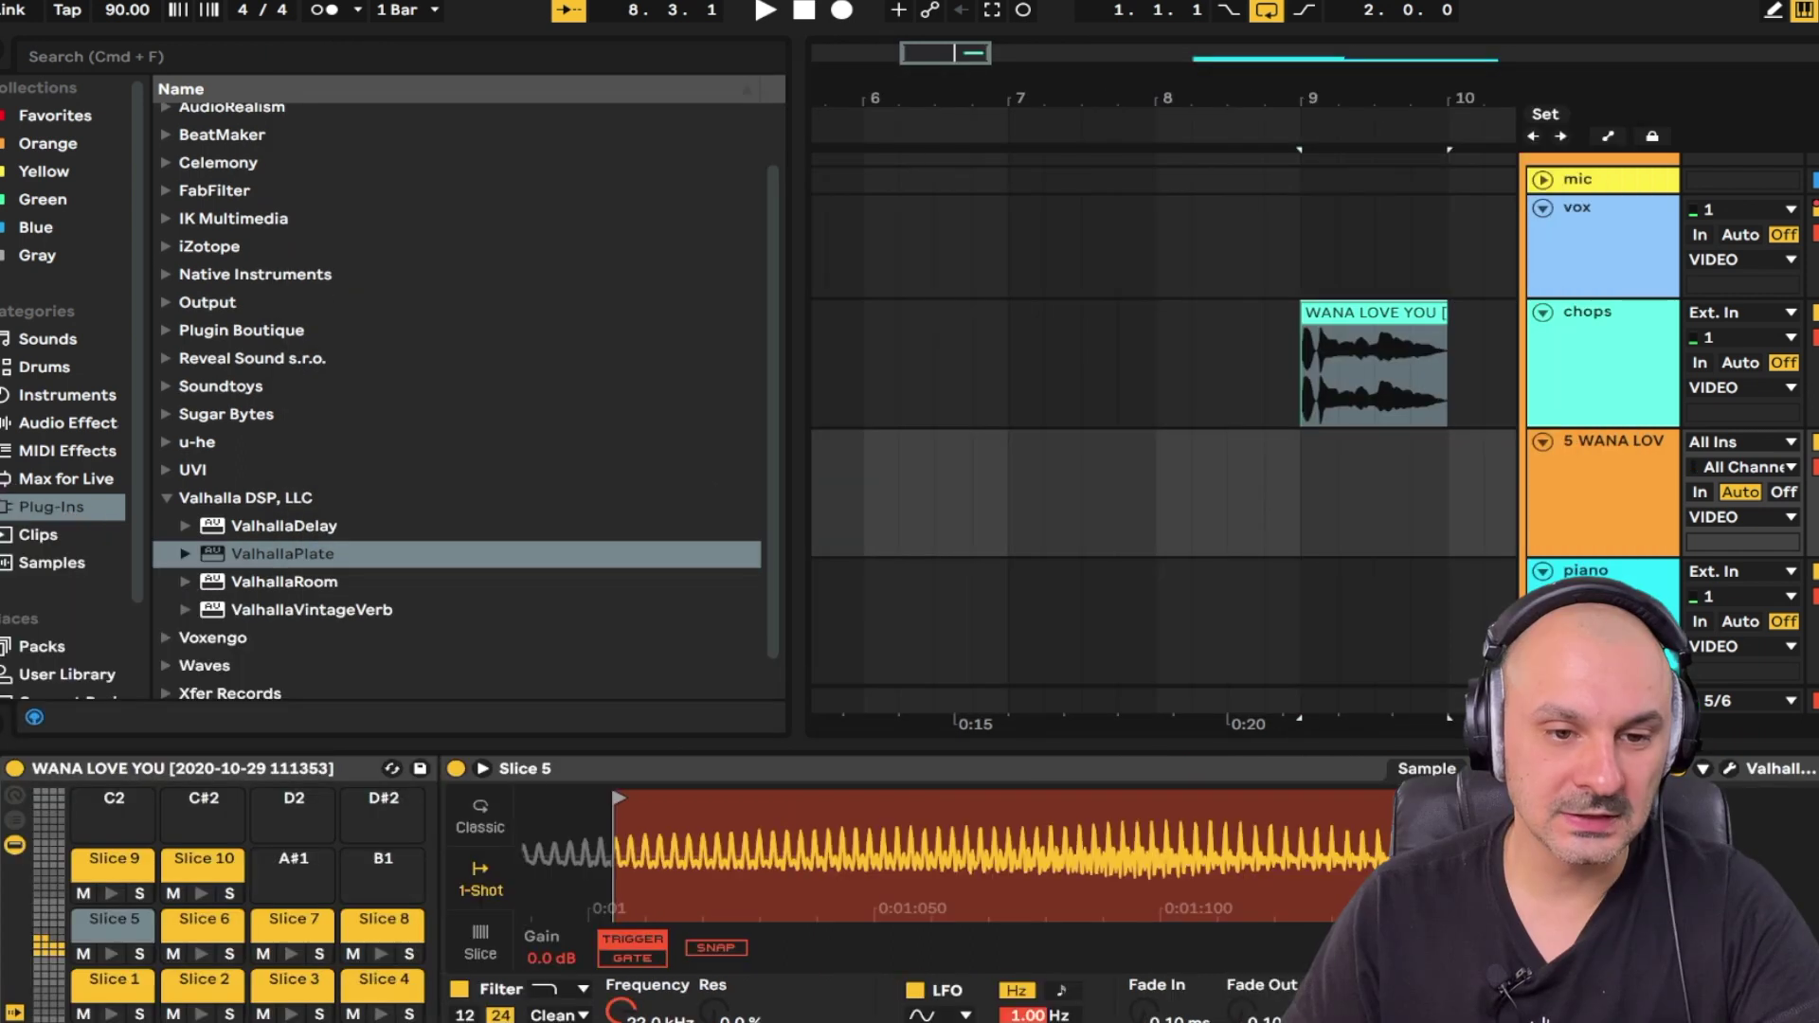
# Hide the browser, move the piano track's bass clip to bar 13 and convert its melody to a new MIDI track.
pyautogui.press('super+alt+b')
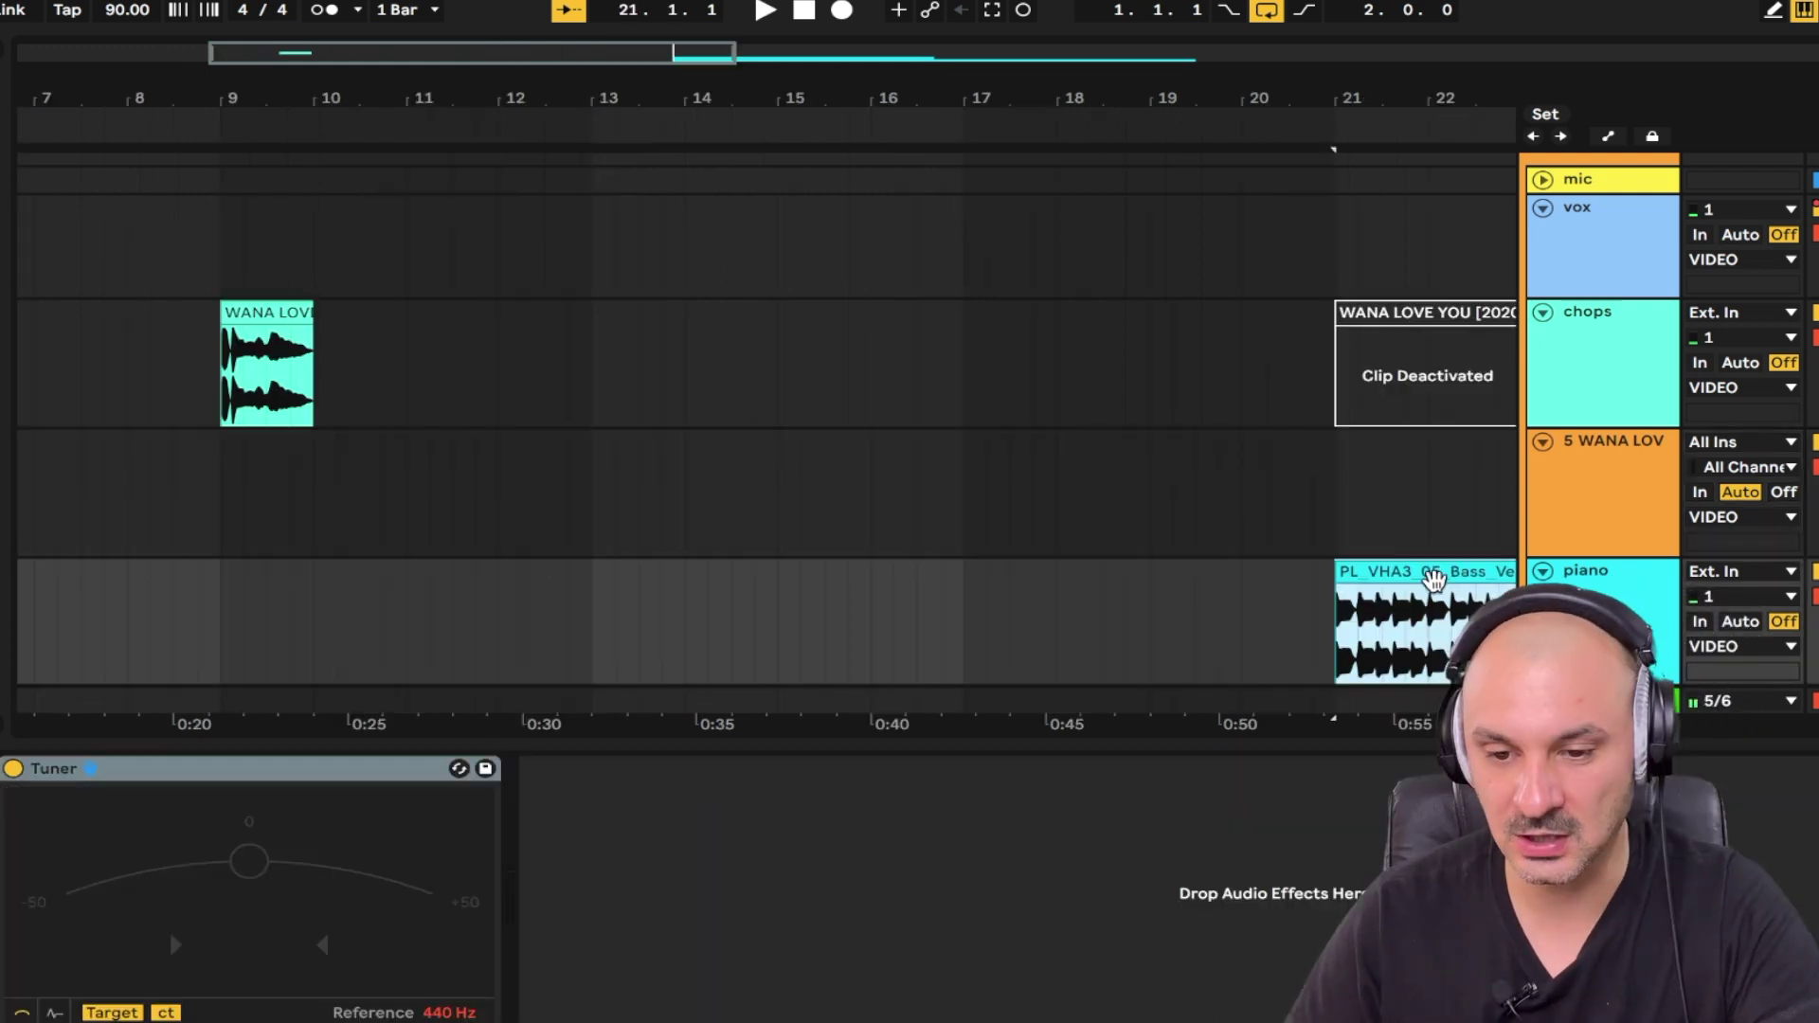
pyautogui.moveTo(1433, 580); pyautogui.dragTo(699, 584)
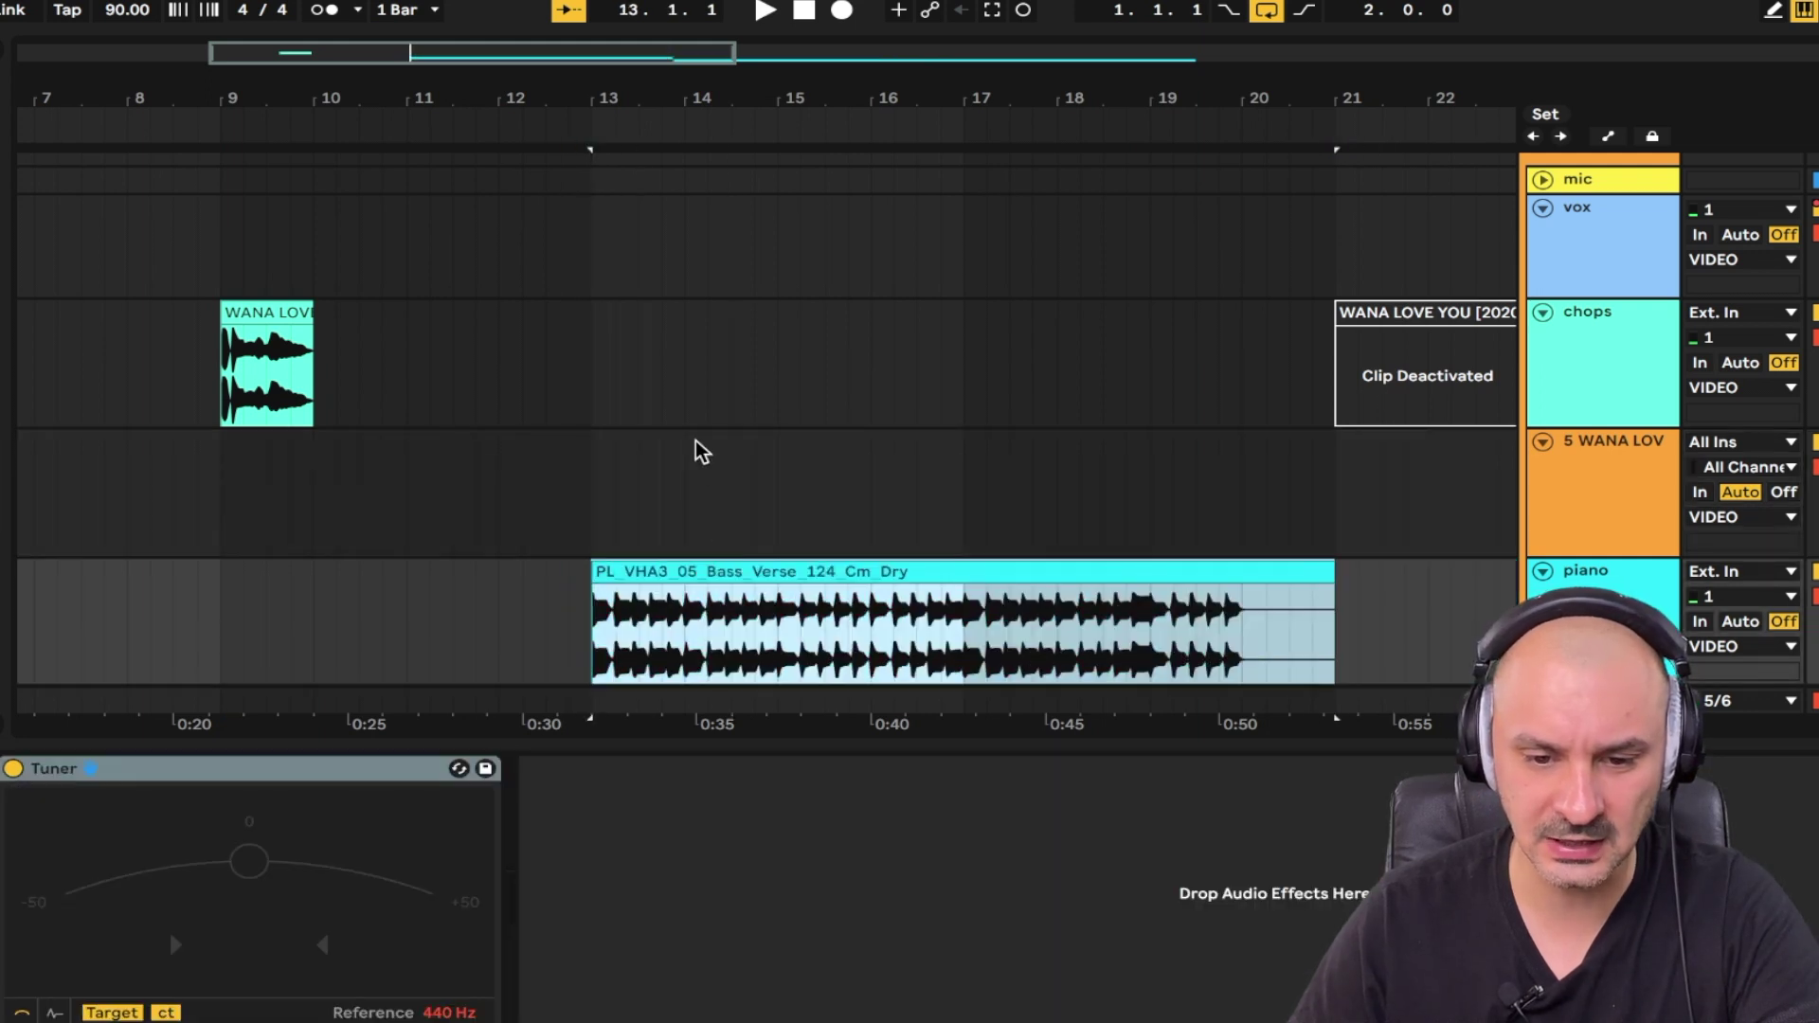
pyautogui.rightClick(774, 570)
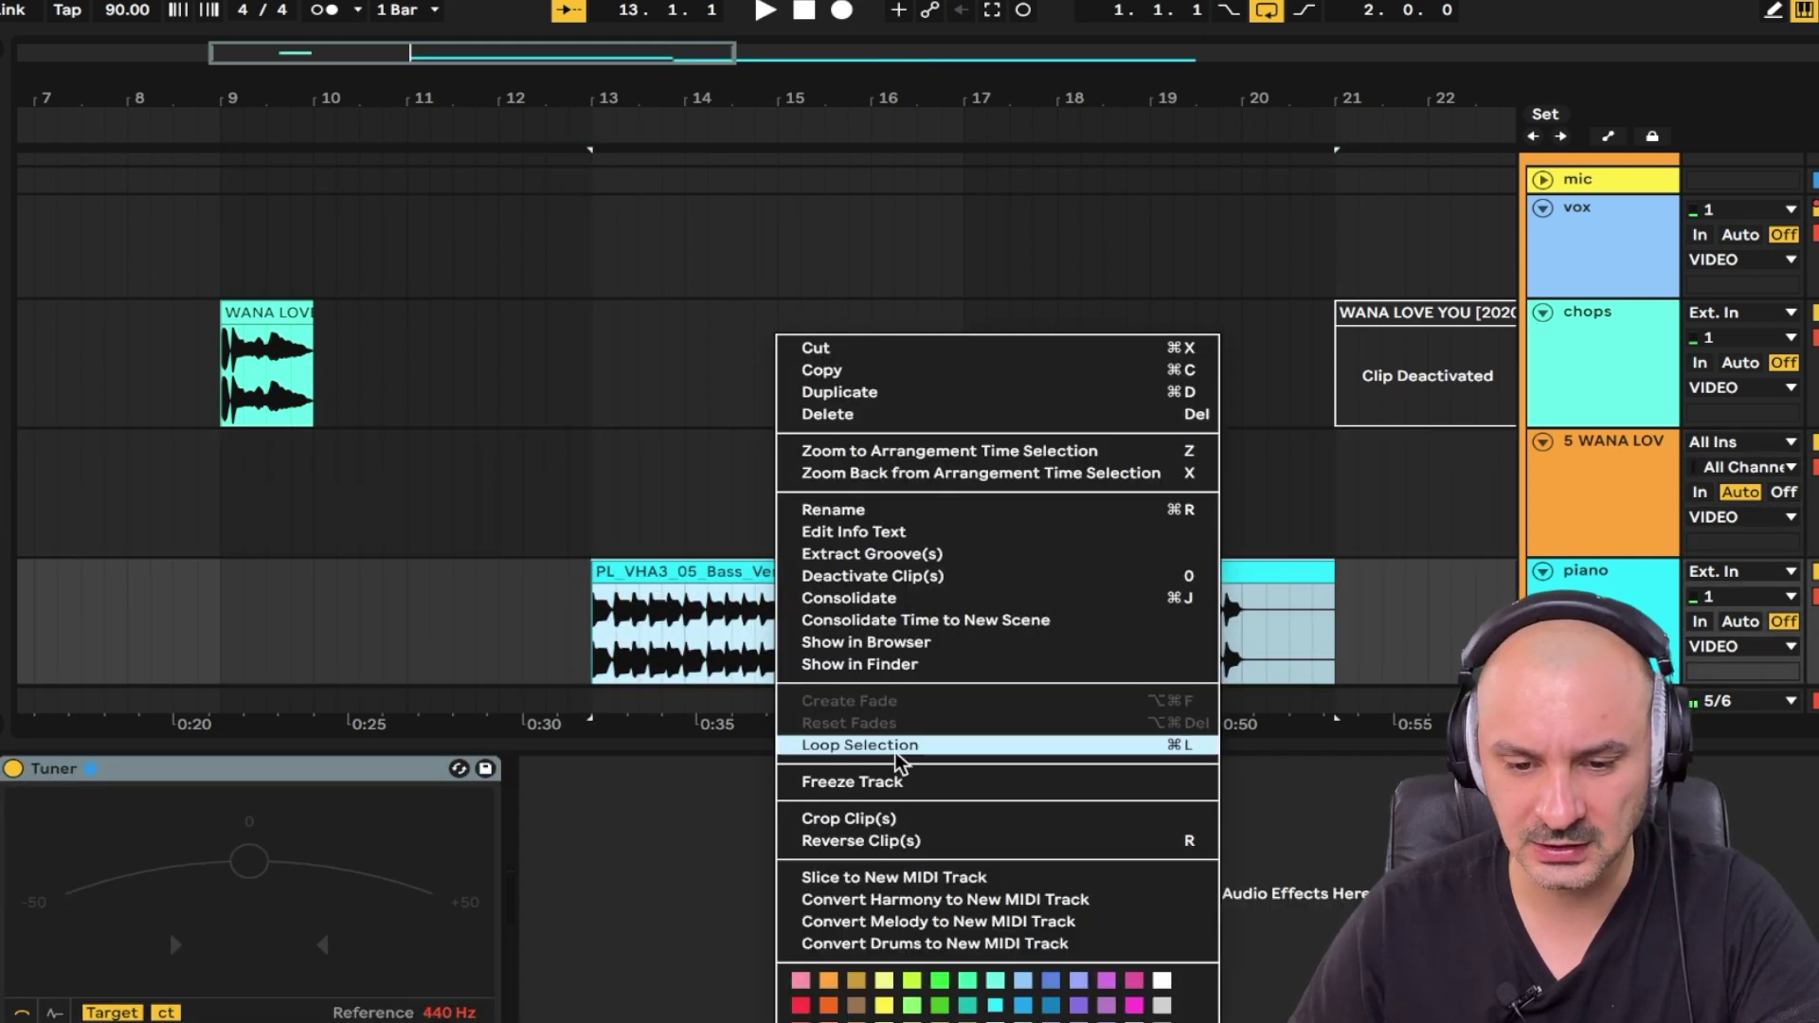
pyautogui.click(1065, 932)
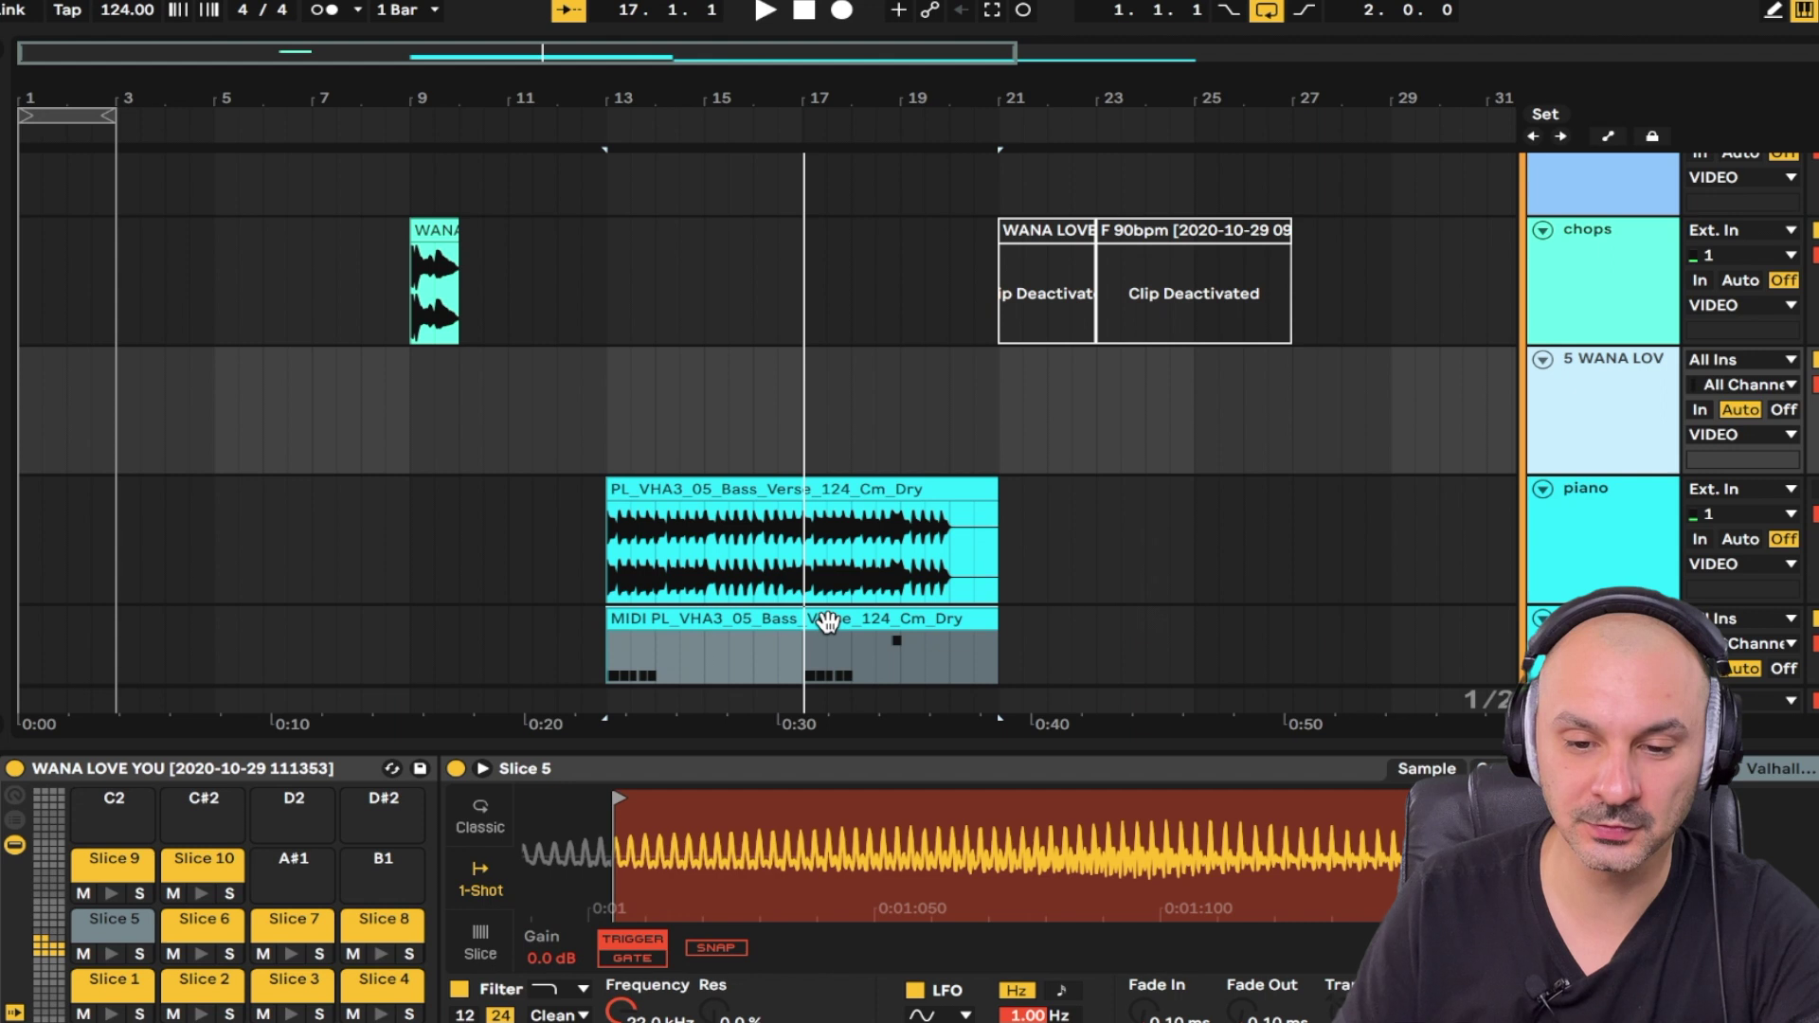
# Deactivate the bass audio clip and move its converted MIDI clip onto the 5 WANA LOV track, starting at bar 9.
pyautogui.click(853, 489)
pyautogui.press('0')
pyautogui.scroll(-3, 805, 446)
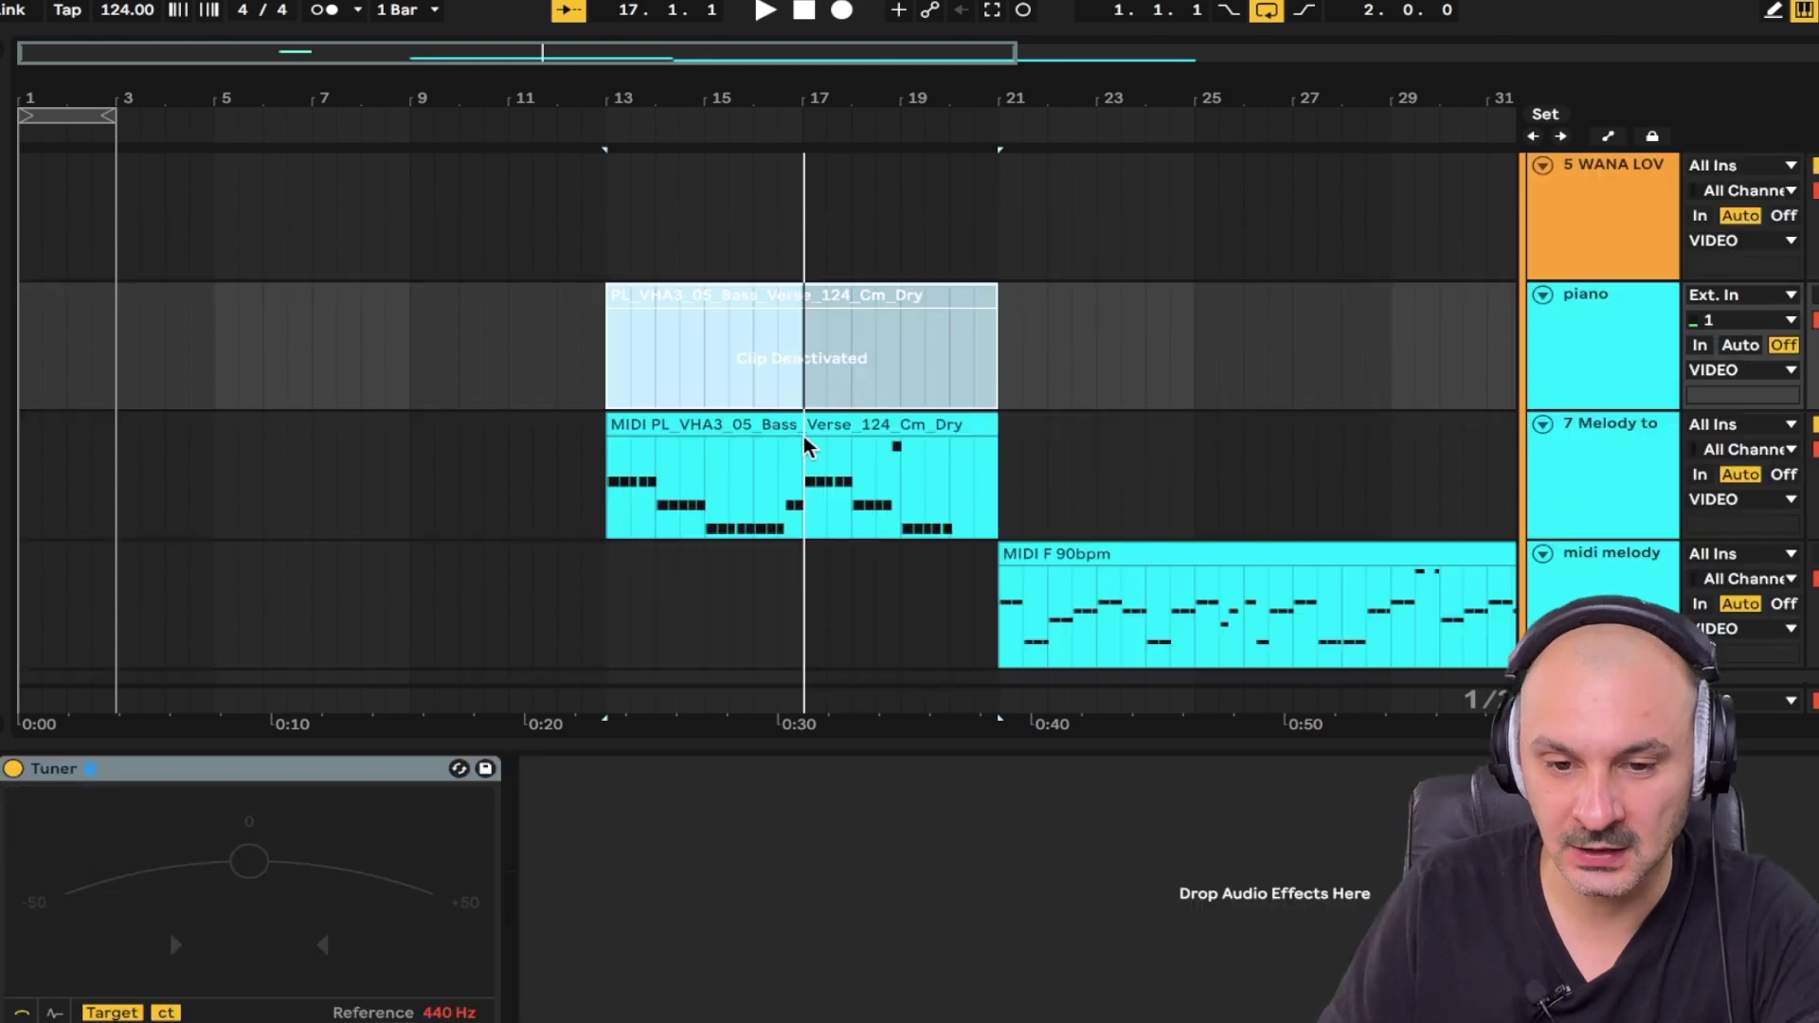
pyautogui.moveTo(774, 420); pyautogui.dragTo(749, 220)
pyautogui.scroll(5, 856, 309)
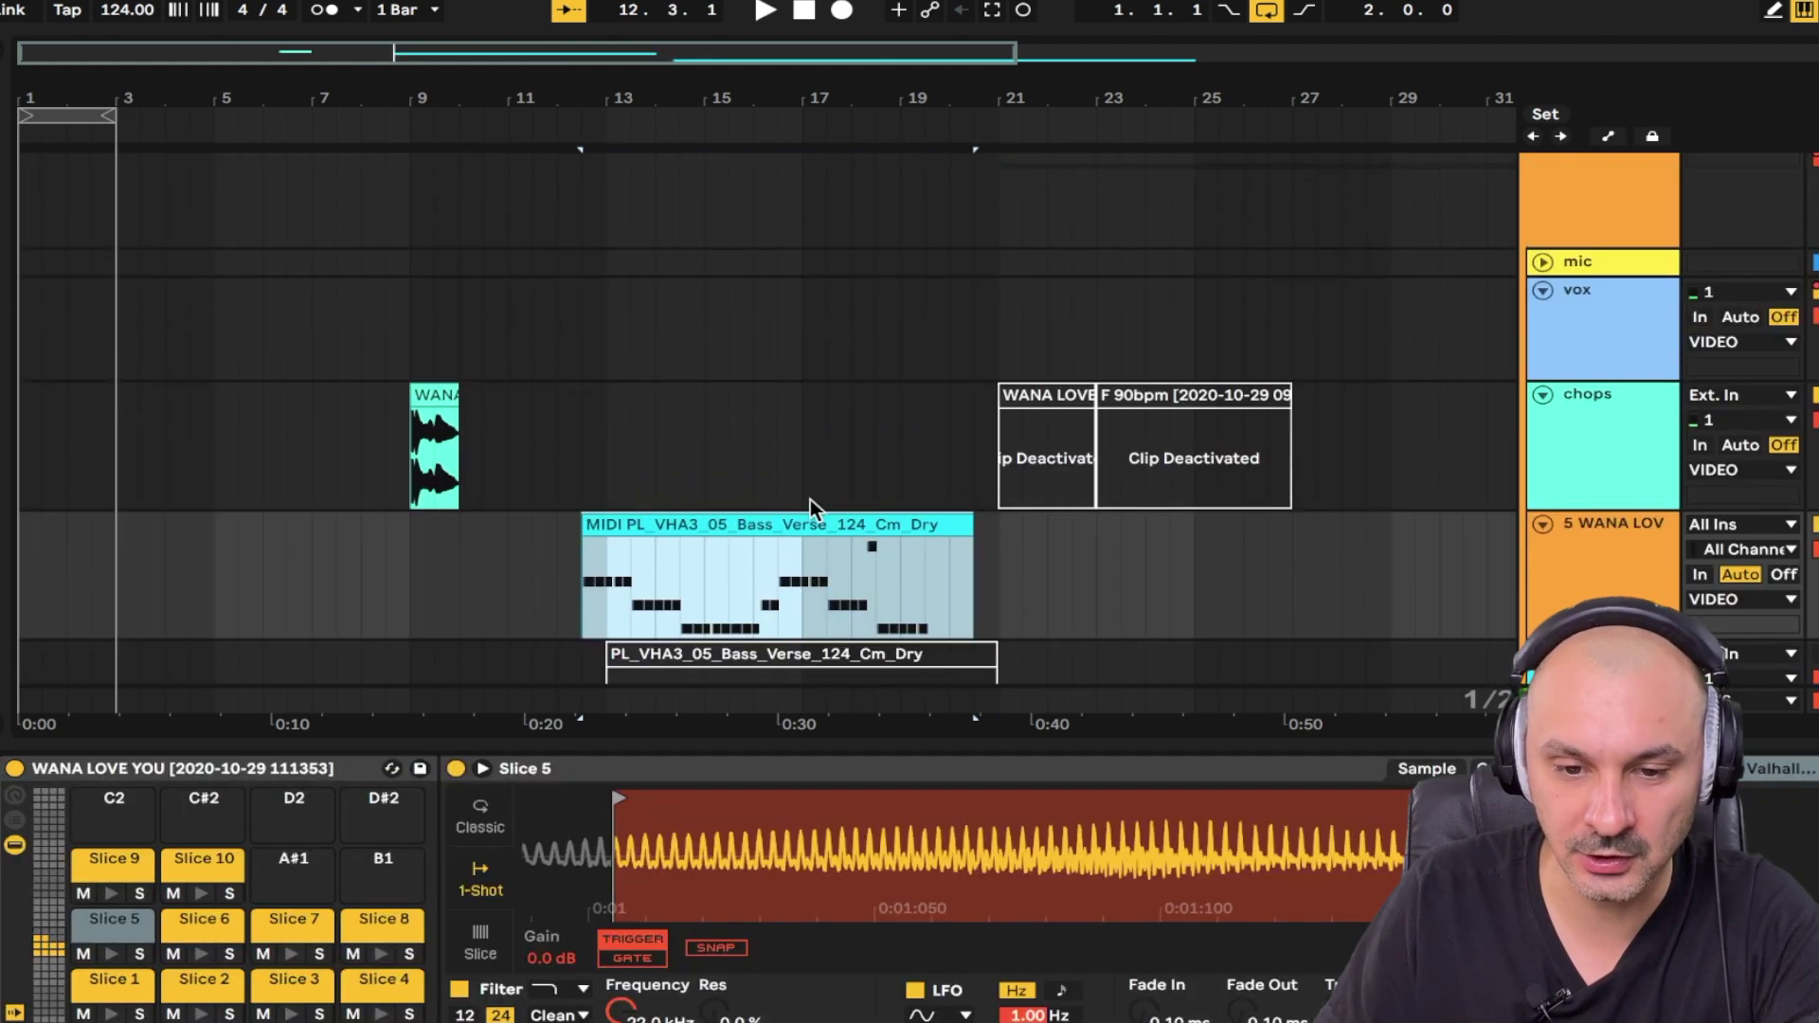
pyautogui.moveTo(843, 526); pyautogui.dragTo(684, 544)
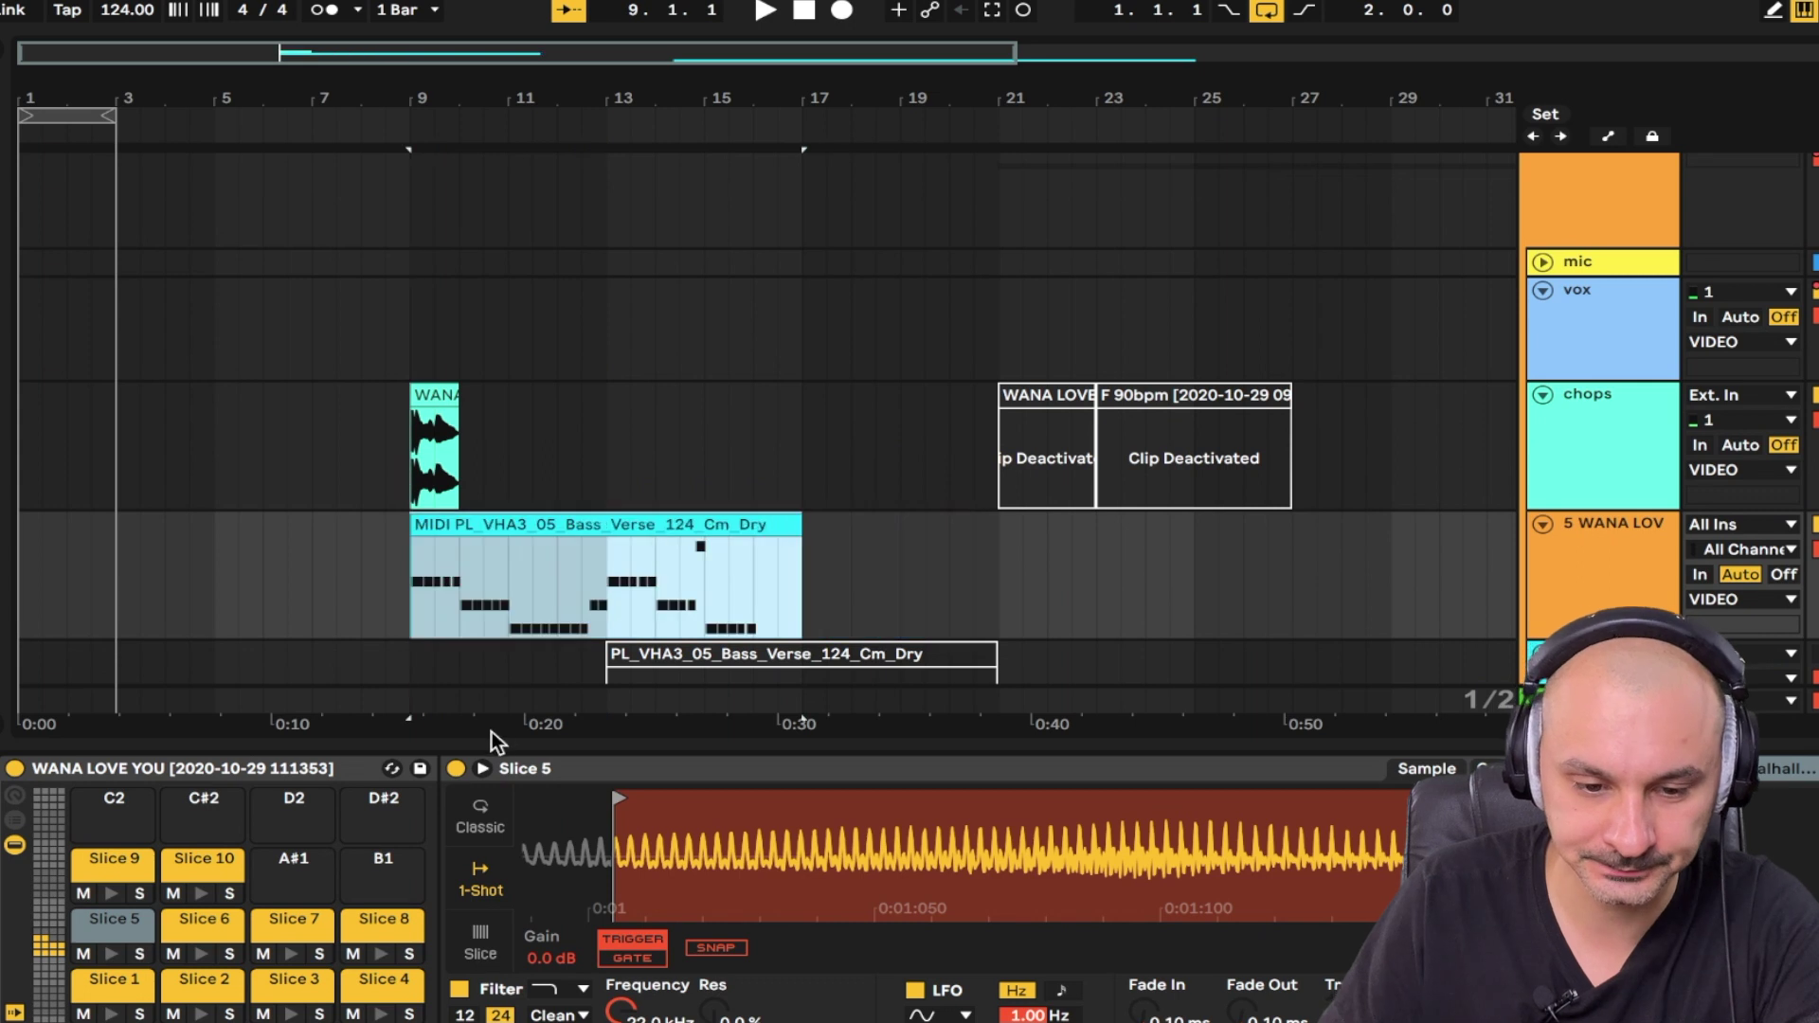
# Open the MIDI clip's notes and move those of its second to fourth bars onto successively higher slices.
pyautogui.doubleClick(639, 552)
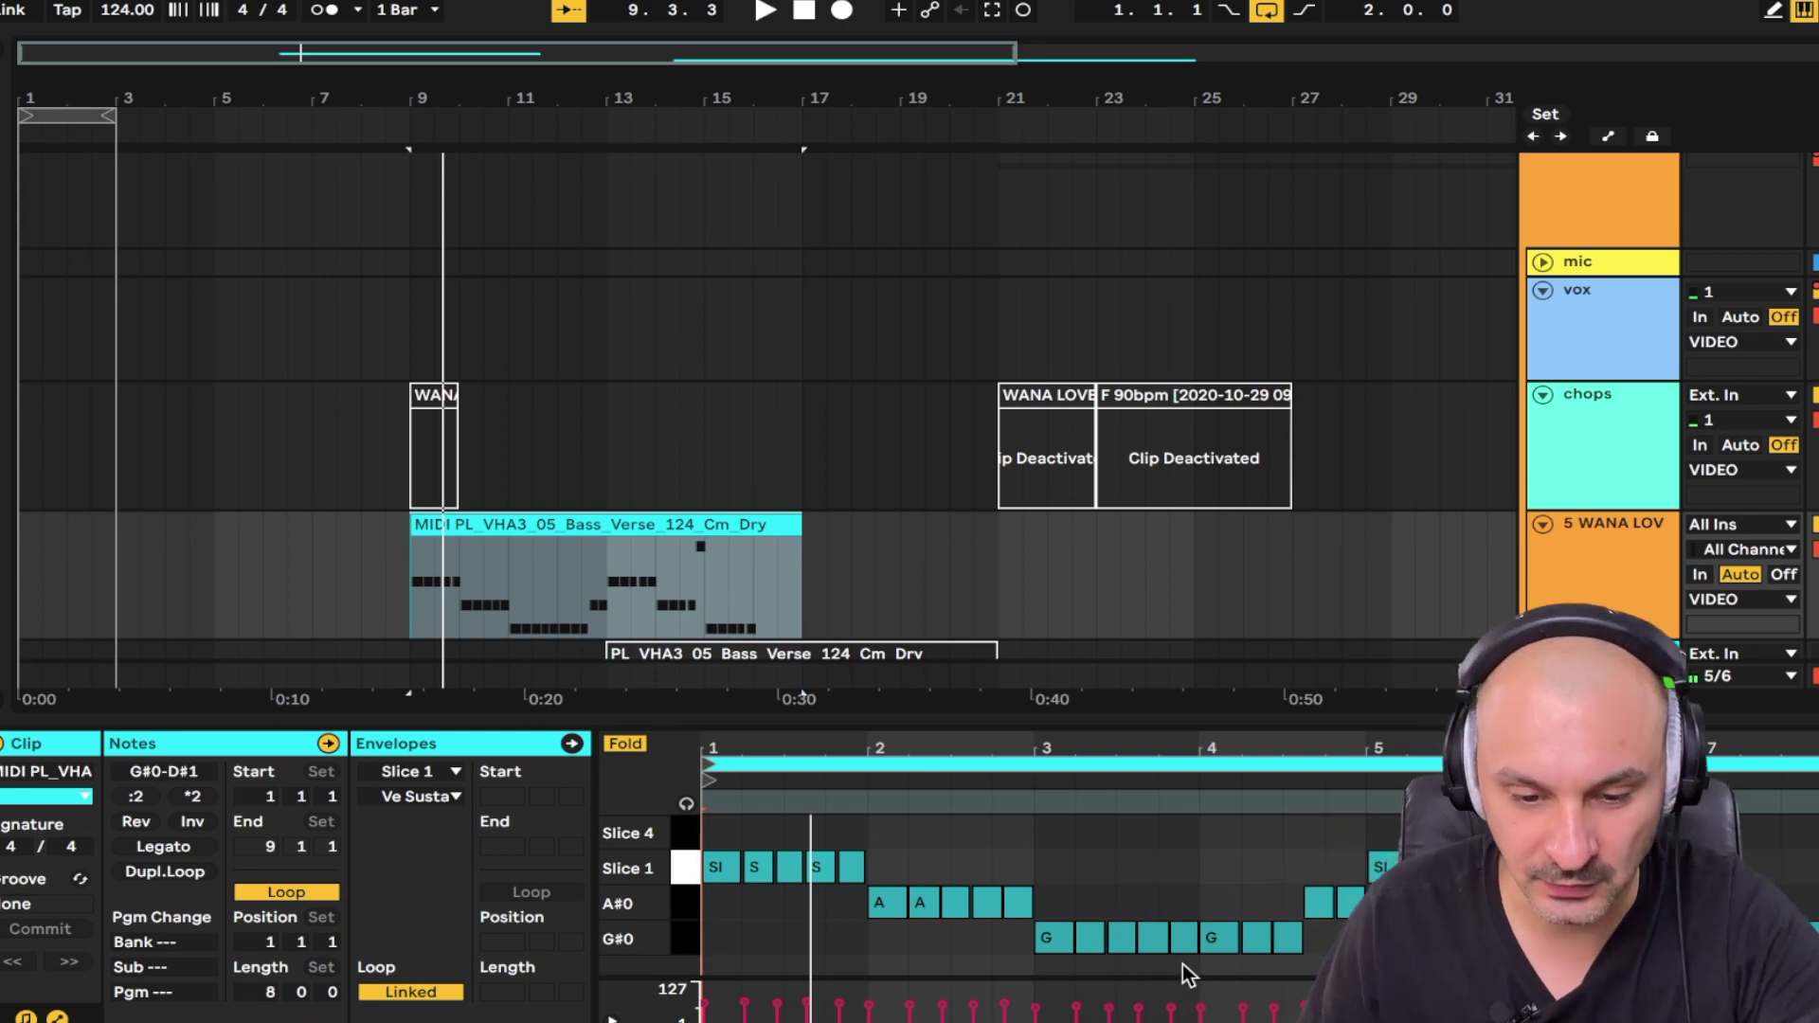
pyautogui.click(864, 900)
pyautogui.moveTo(867, 914); pyautogui.dragTo(1042, 917)
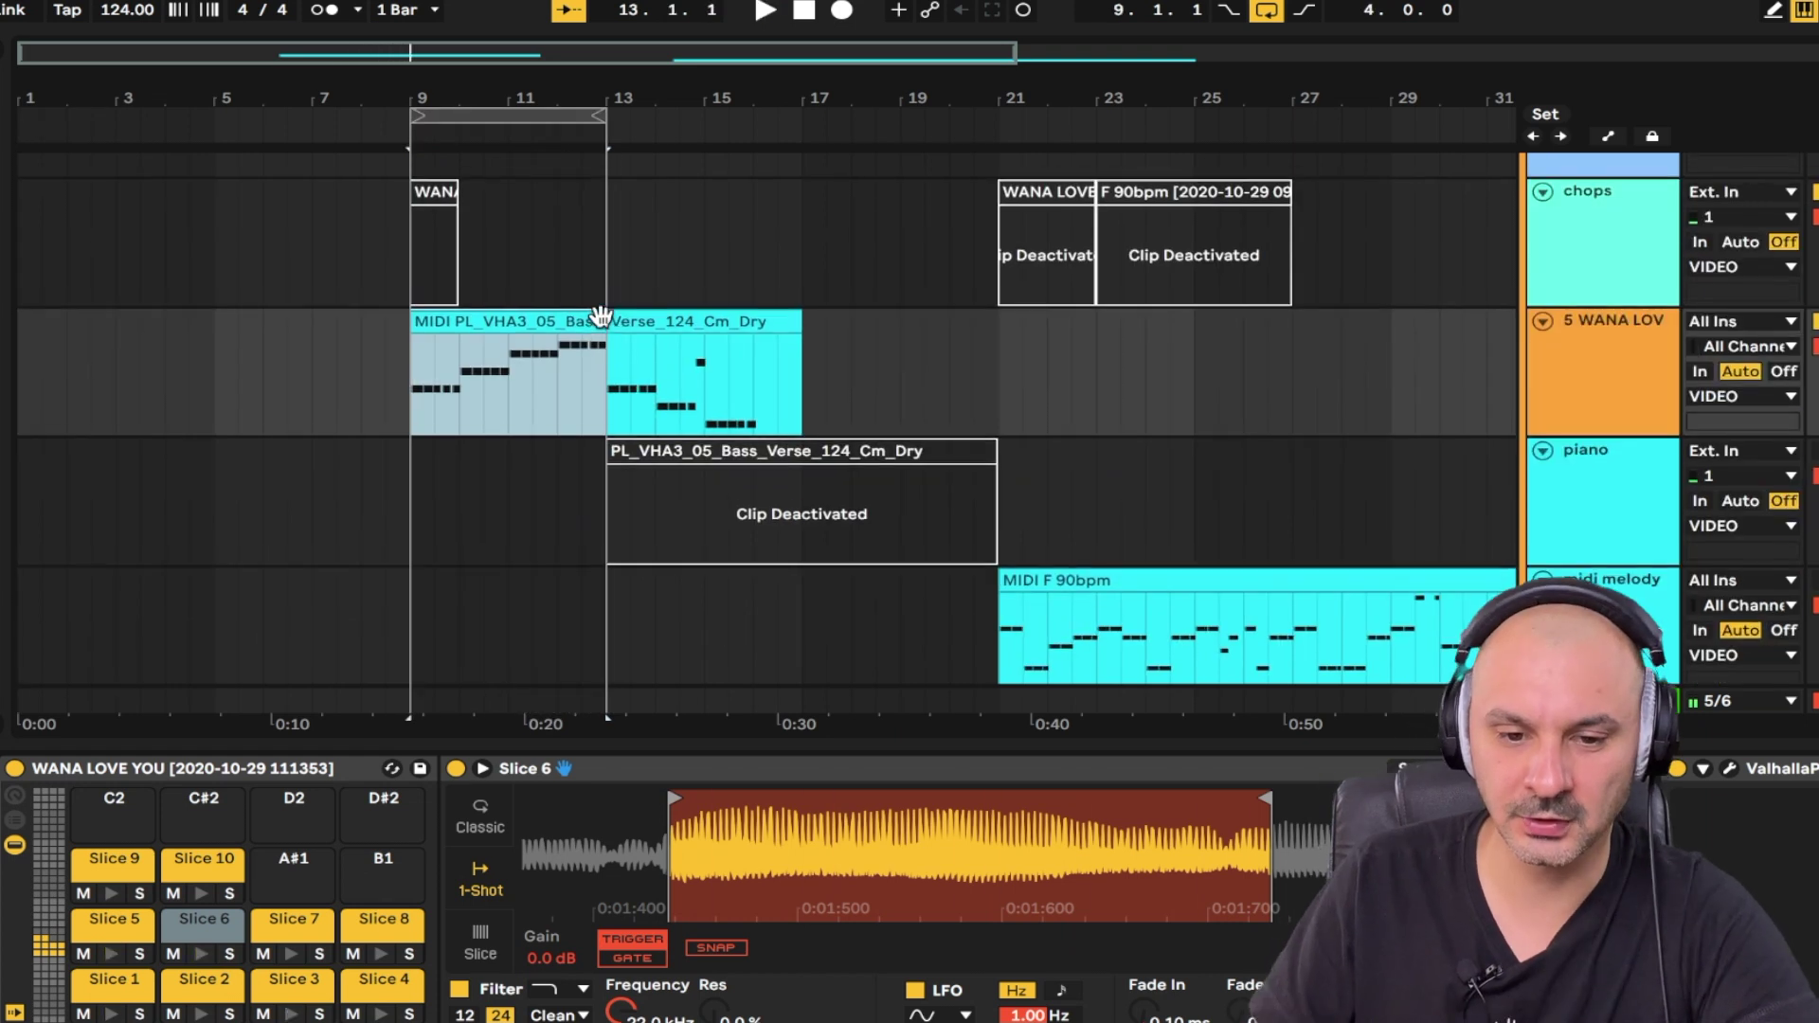
# Add Little AlterBoy from the Soundtoys plug-ins to the 5 WANA LOV track.
pyautogui.hscroll(2, 593, 339)
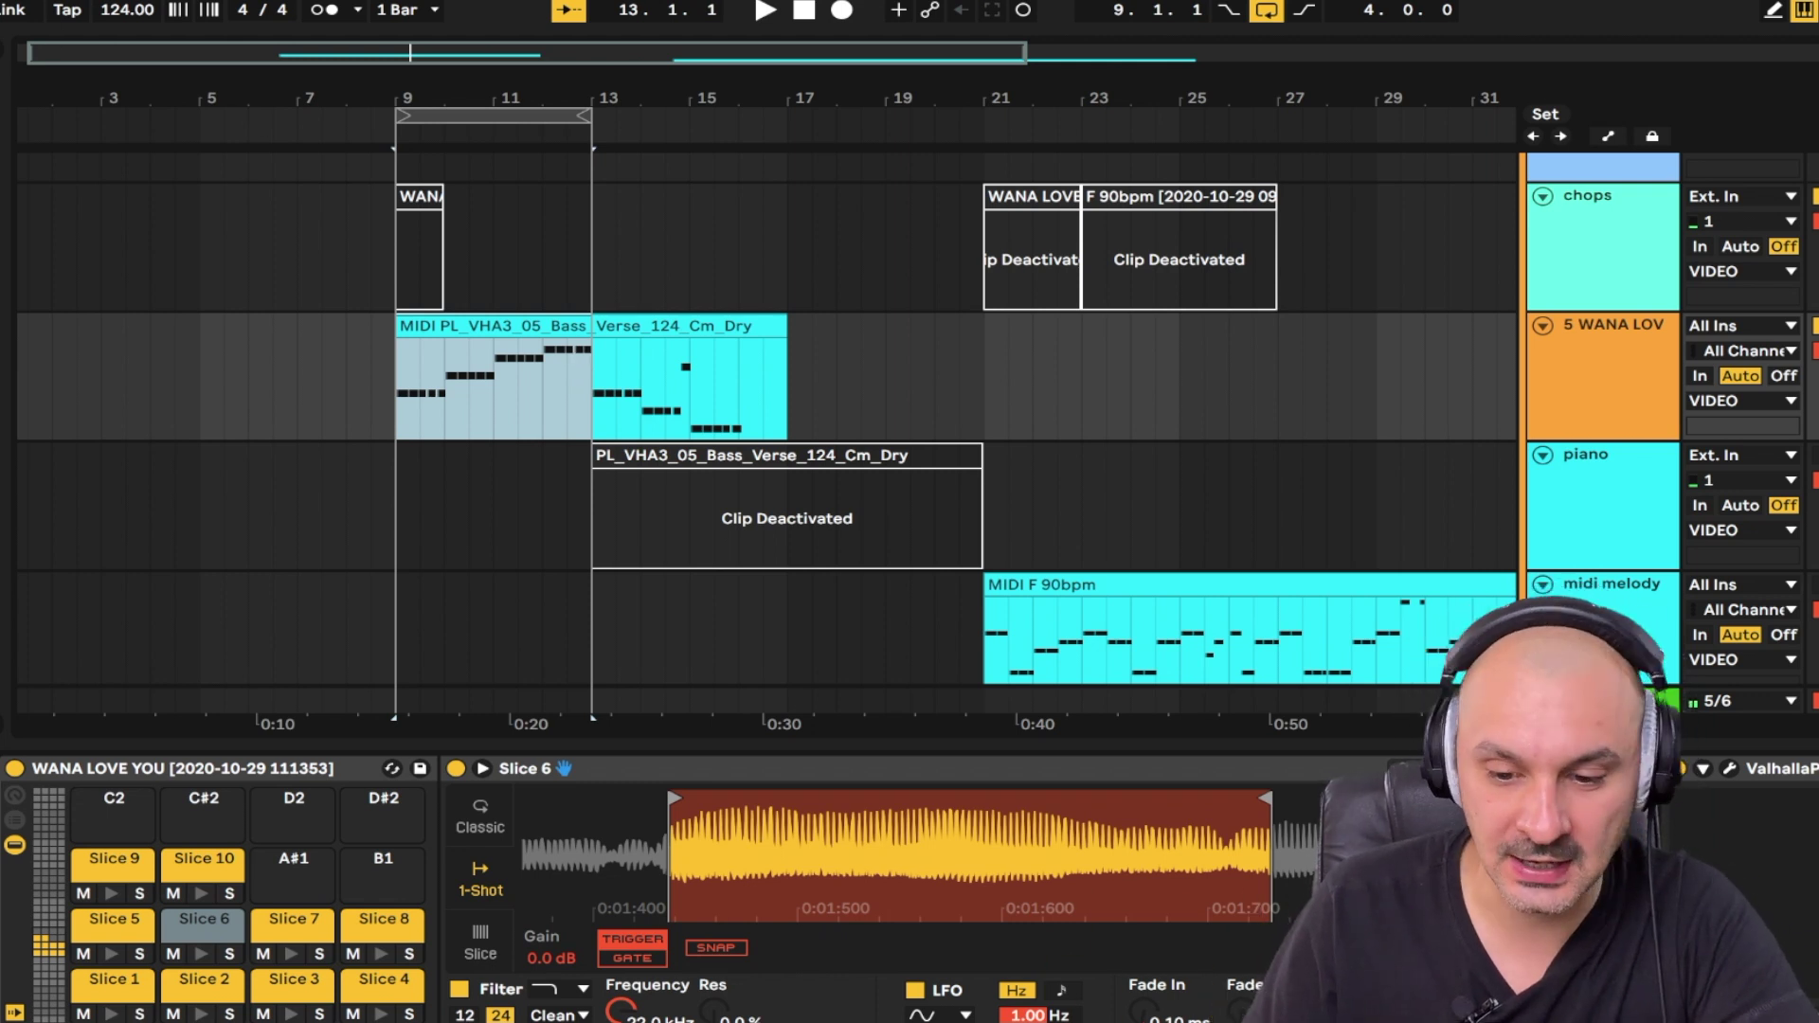
pyautogui.press('super+alt+b')
pyautogui.click(168, 498)
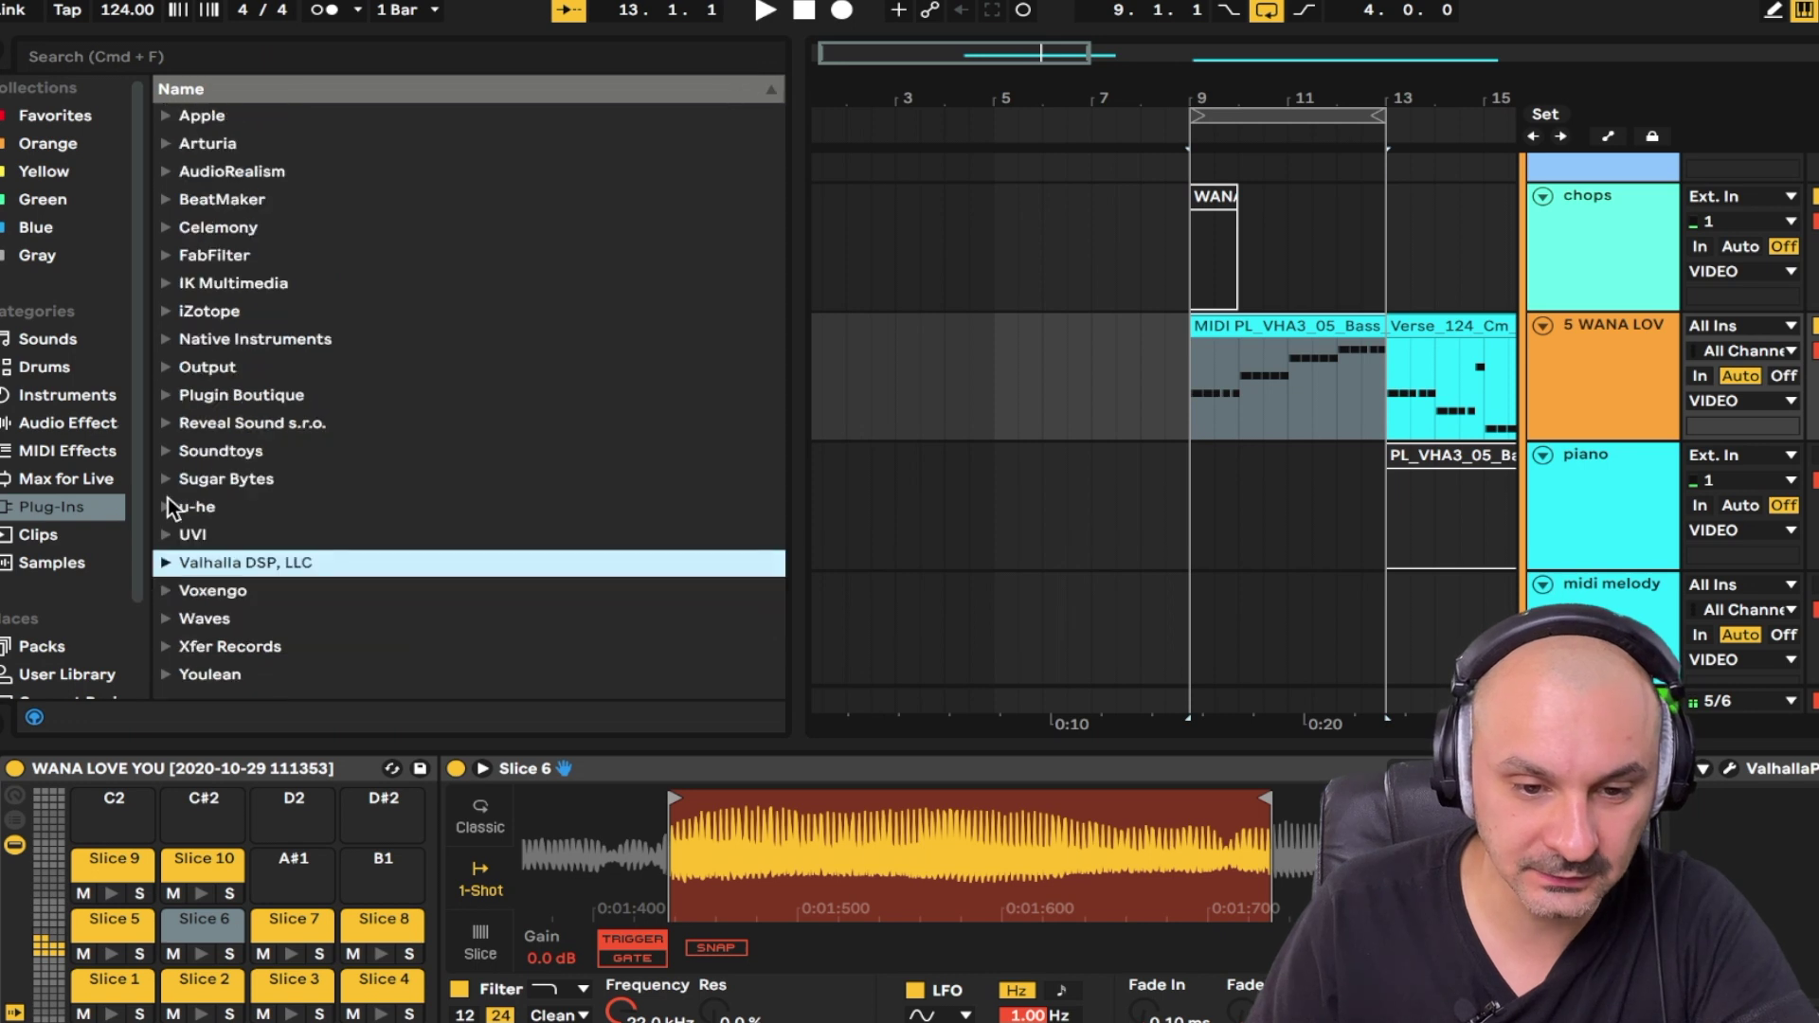
pyautogui.click(159, 450)
pyautogui.scroll(-5, 567, 593)
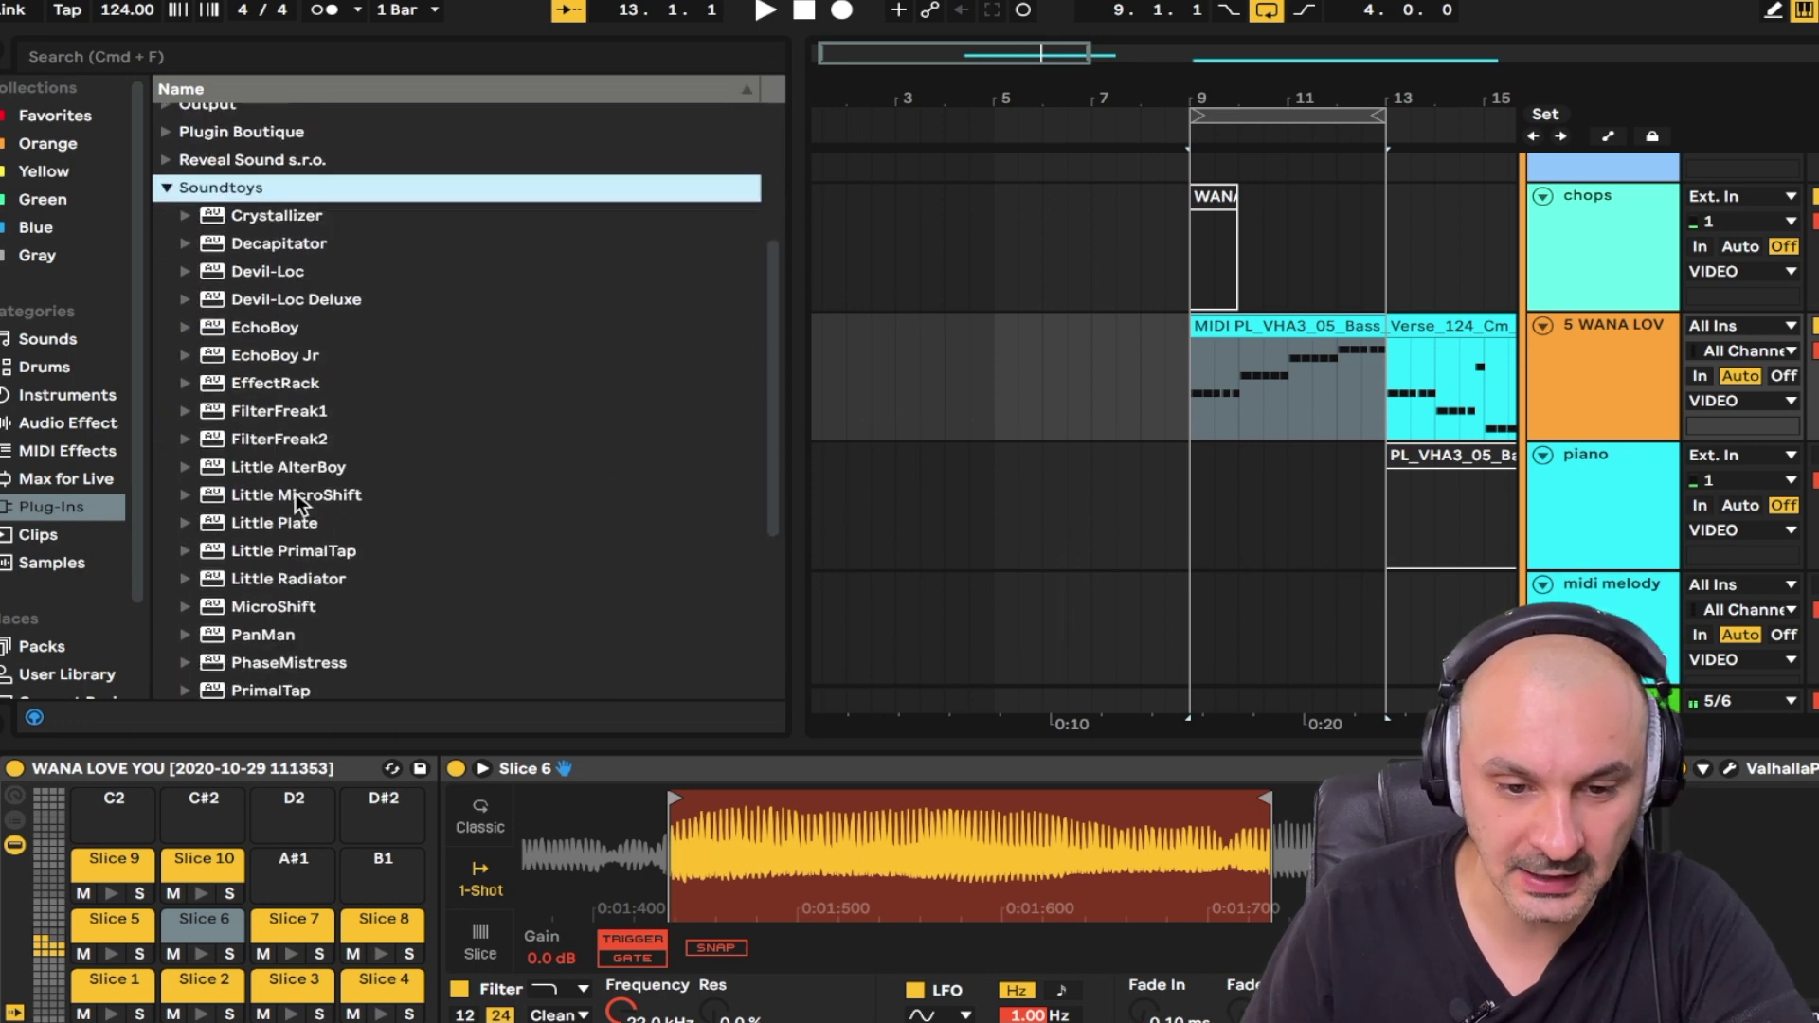
pyautogui.doubleClick(284, 464)
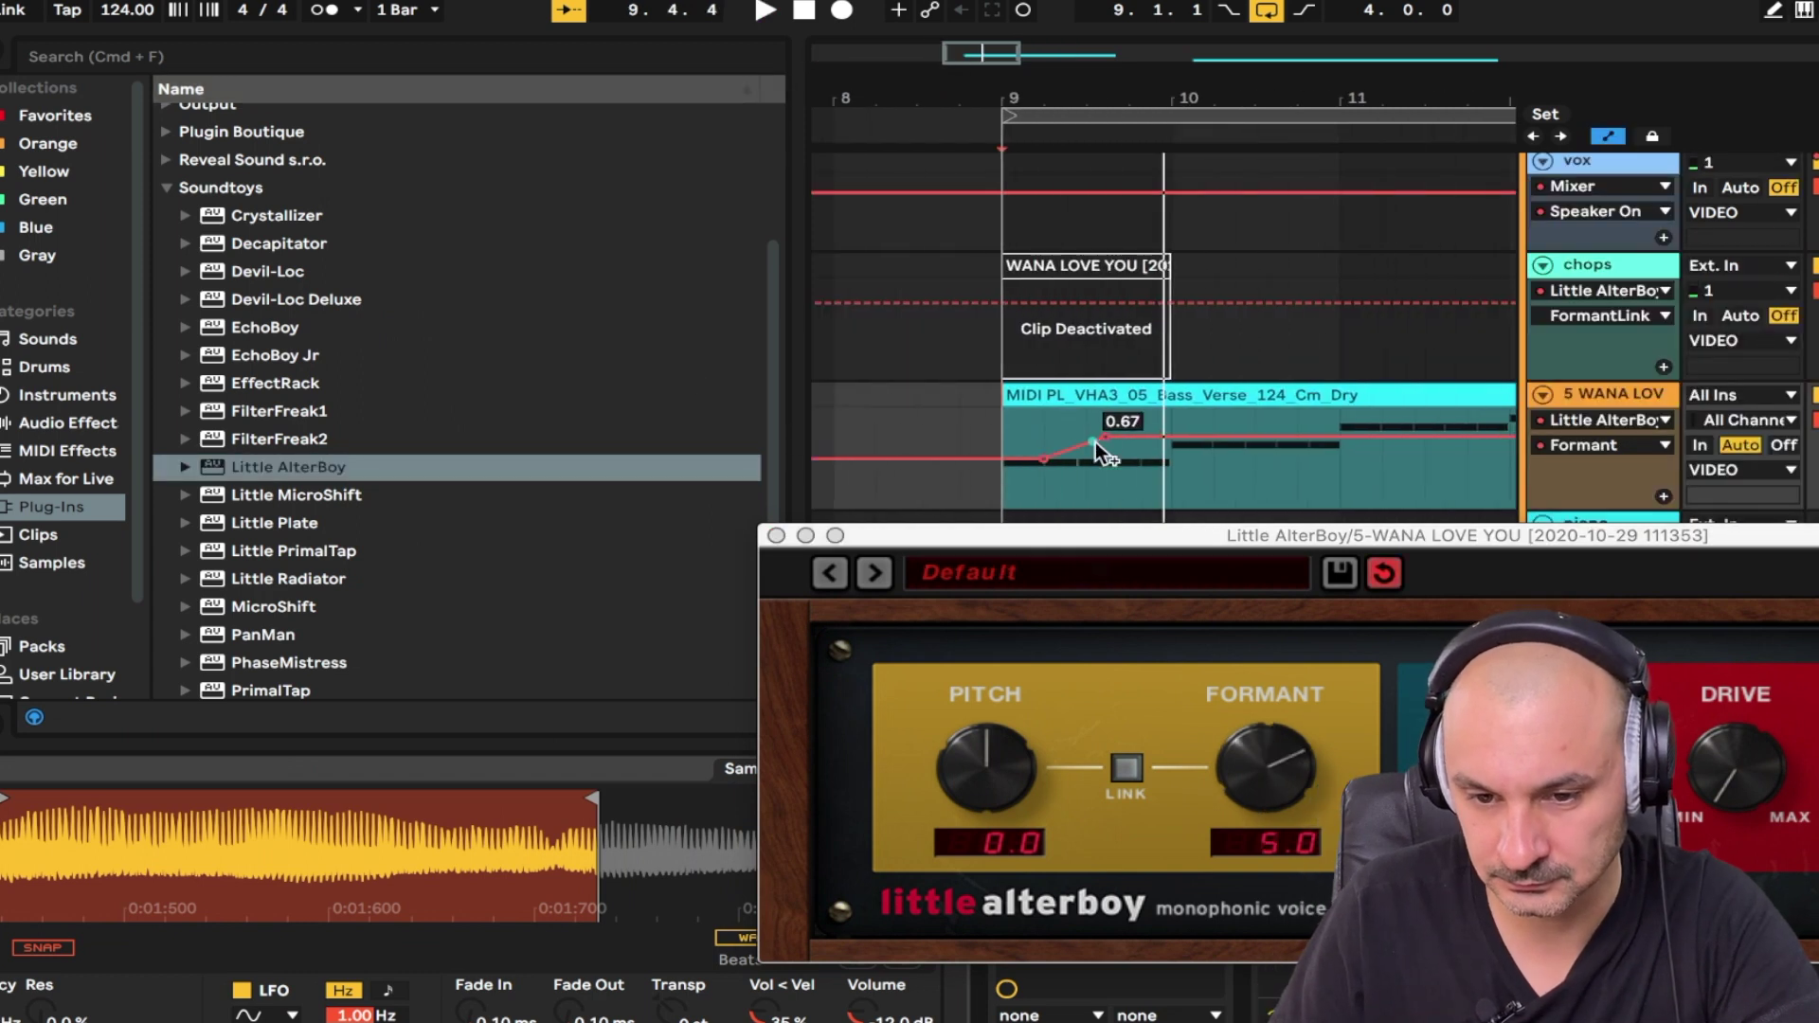
# Draw rising and falling Formant automation over bars 9 to 12 of the 5 WANA LOV track, with a last raised point at 0.68.
pyautogui.moveTo(1129, 436); pyautogui.dragTo(1129, 459)
pyautogui.click(1210, 461)
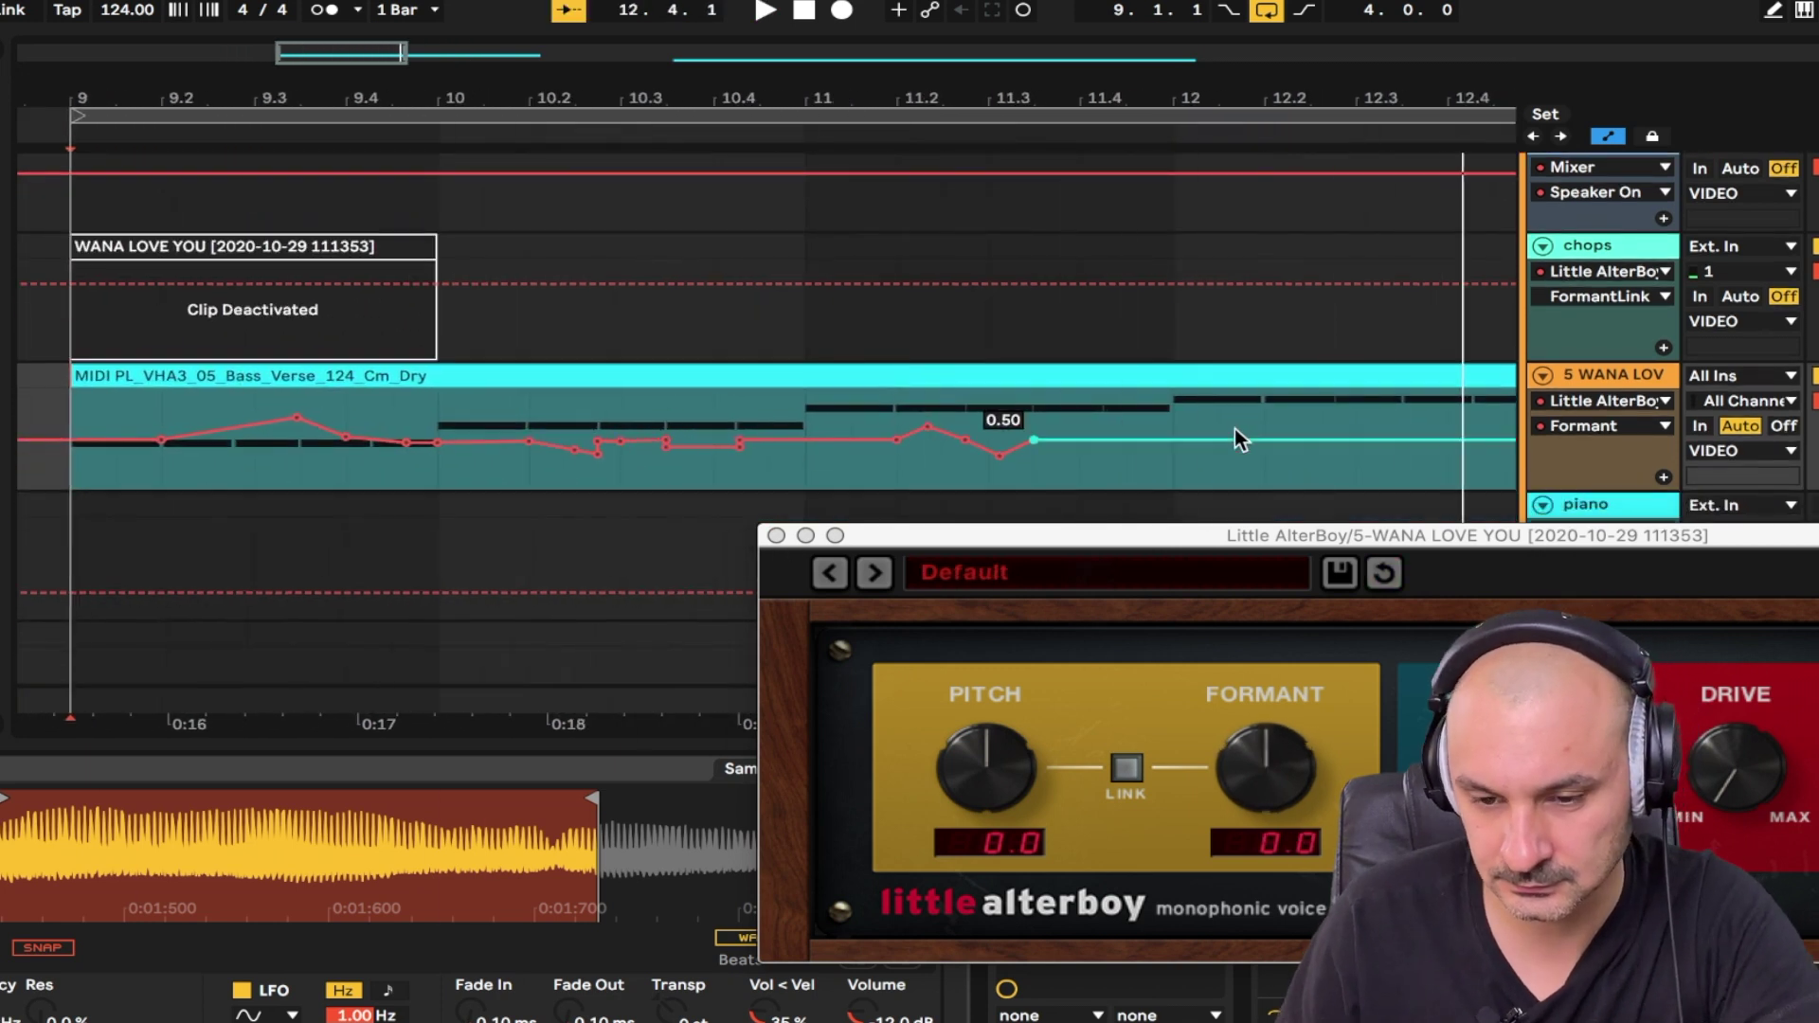
pyautogui.moveTo(1173, 440); pyautogui.dragTo(1178, 428)
# Play the loop with the Formant automation and move Little AlterBoy ahead of ValhallaPlate in the device chain.
pyautogui.press('space')
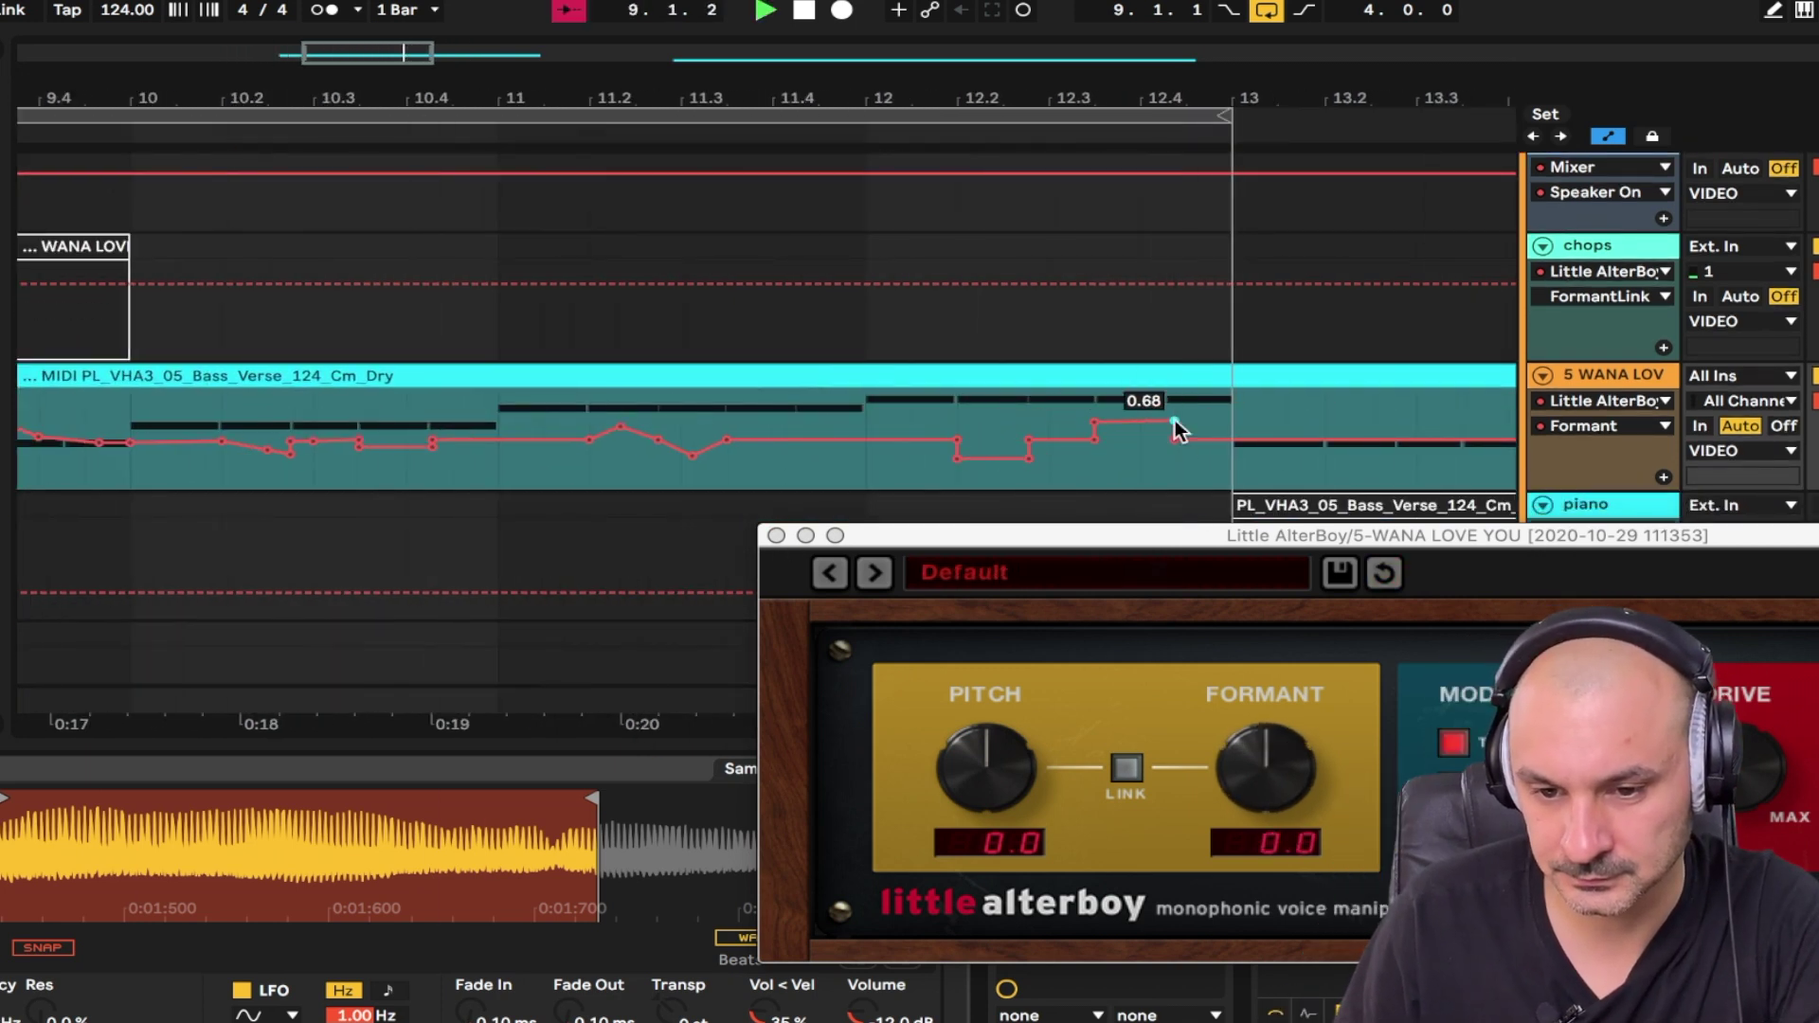
pyautogui.scroll(-2, 1006, 440)
pyautogui.scroll(-3, 979, 422)
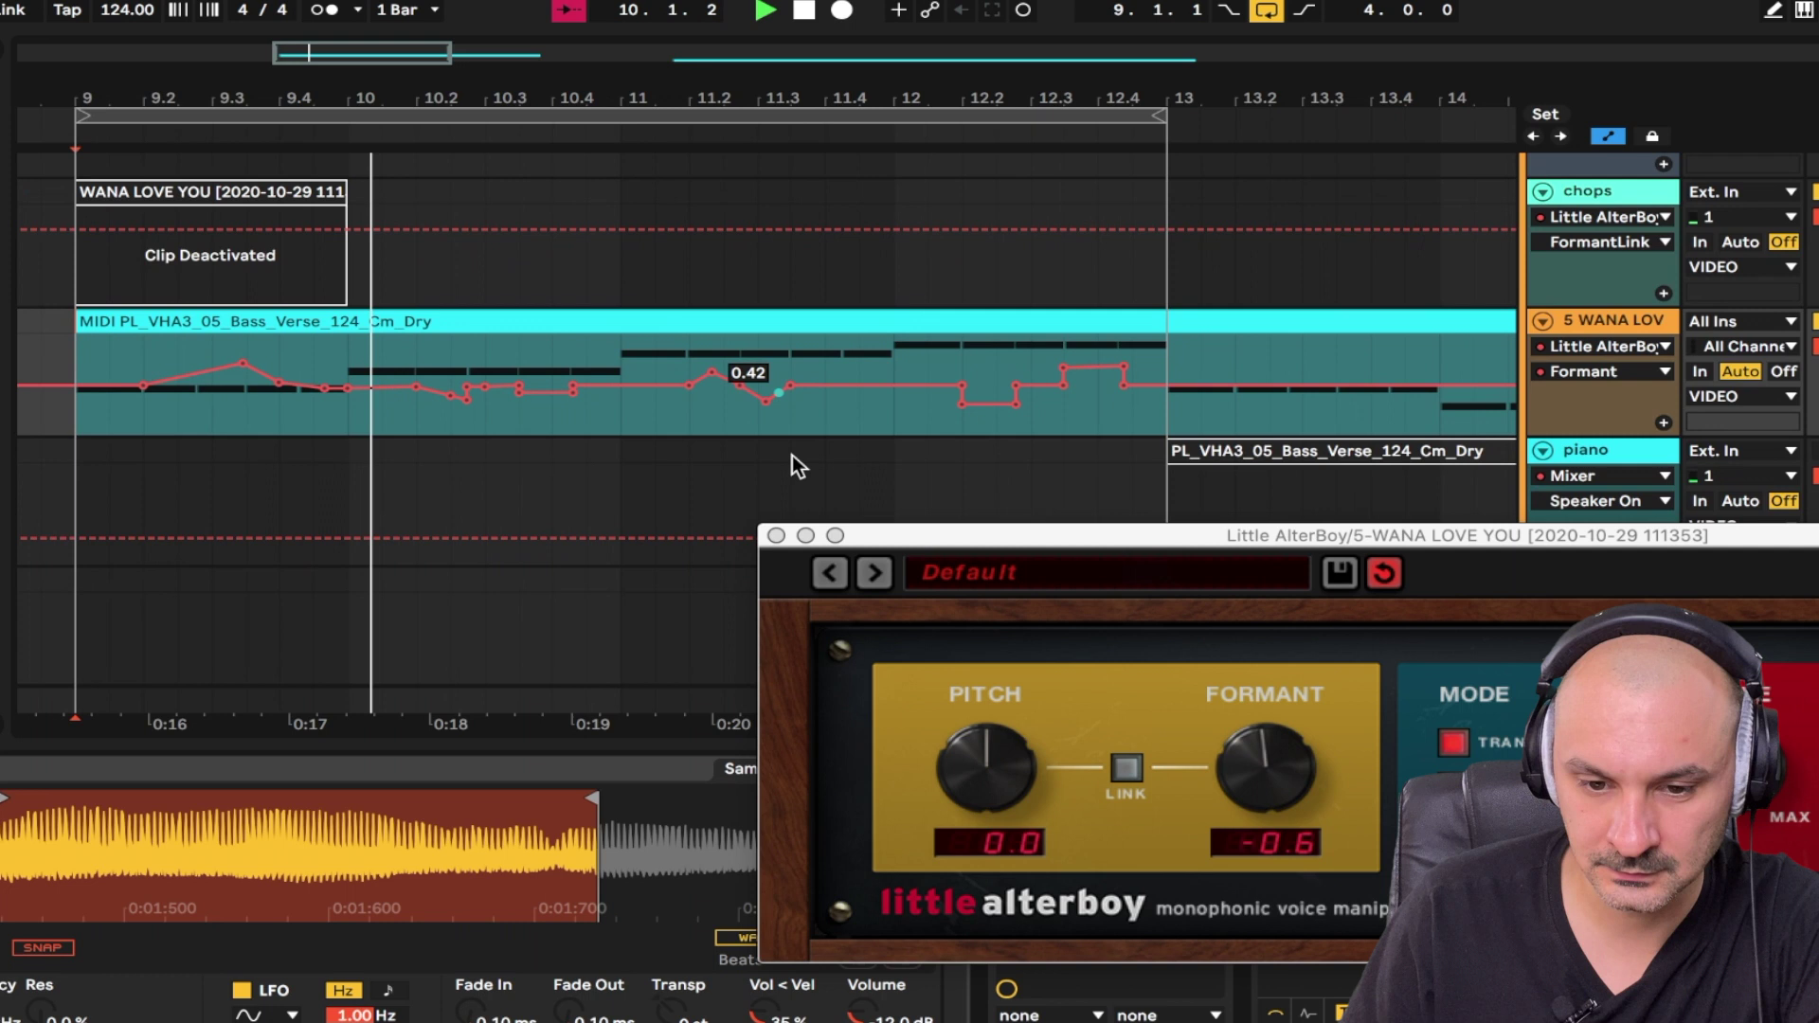
pyautogui.scroll(-1, 782, 409)
pyautogui.moveTo(880, 545); pyautogui.dragTo(523, 218)
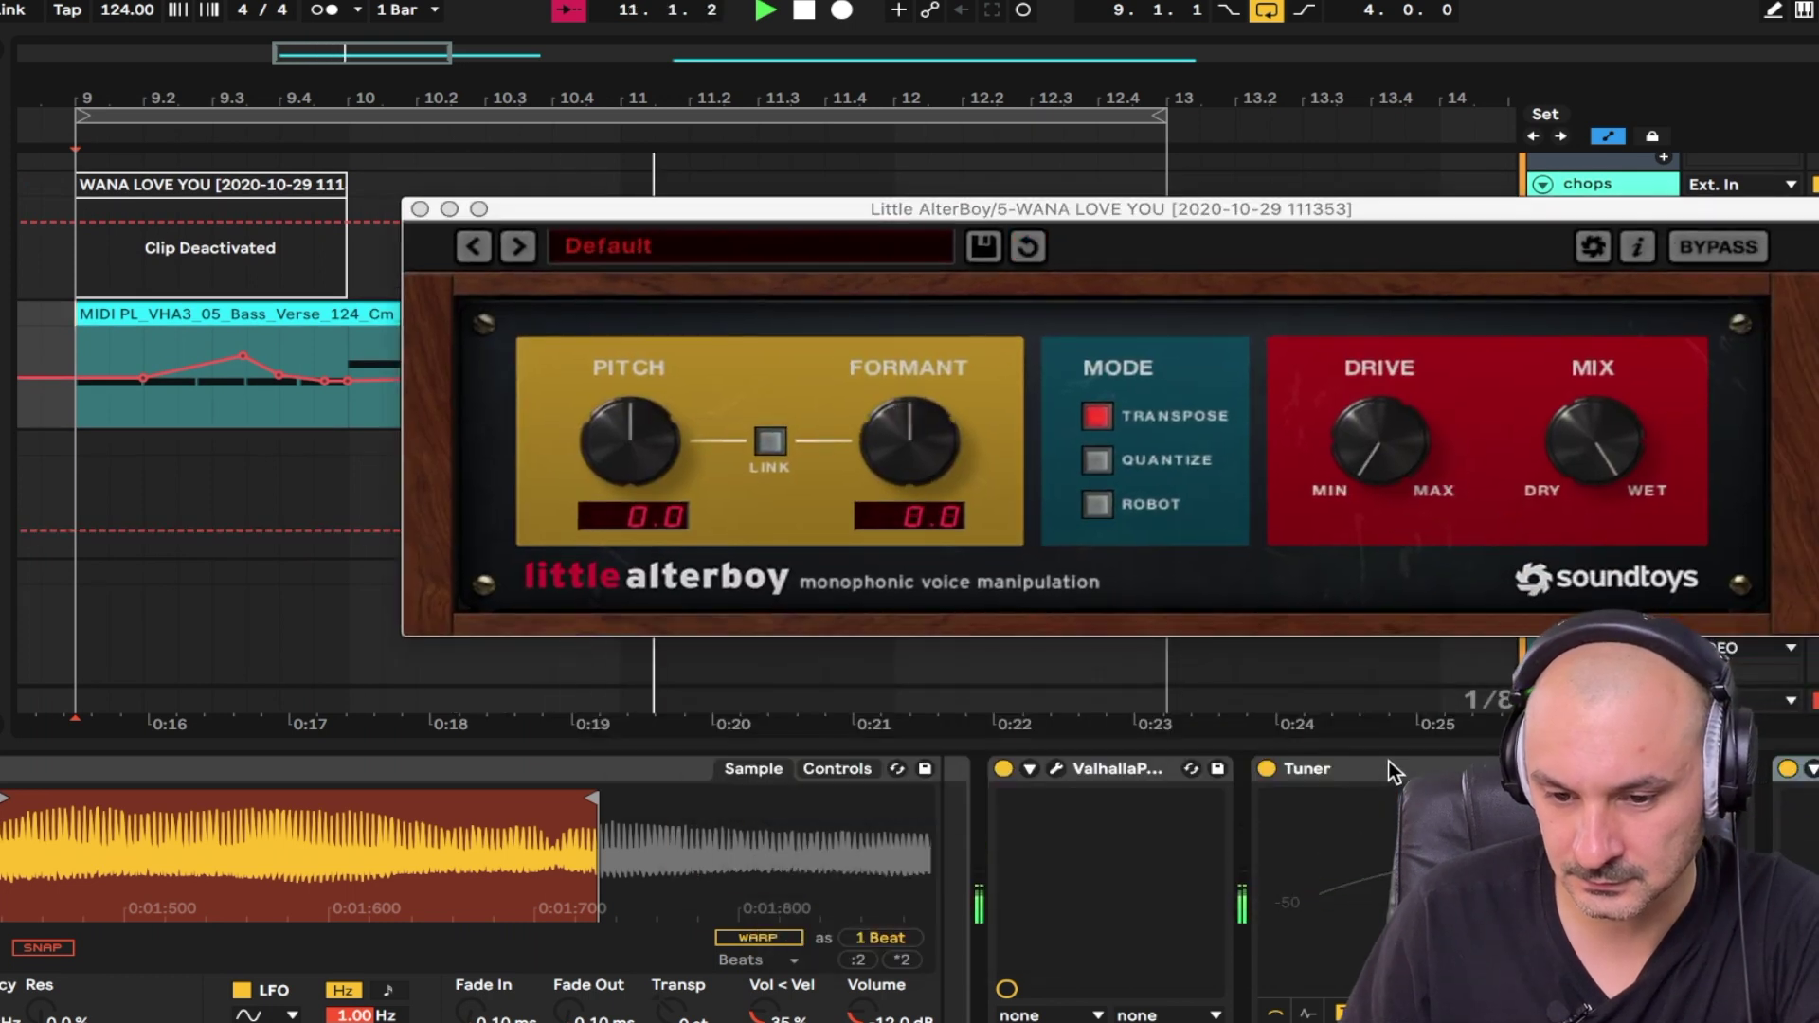
pyautogui.moveTo(1449, 769); pyautogui.dragTo(1038, 838)
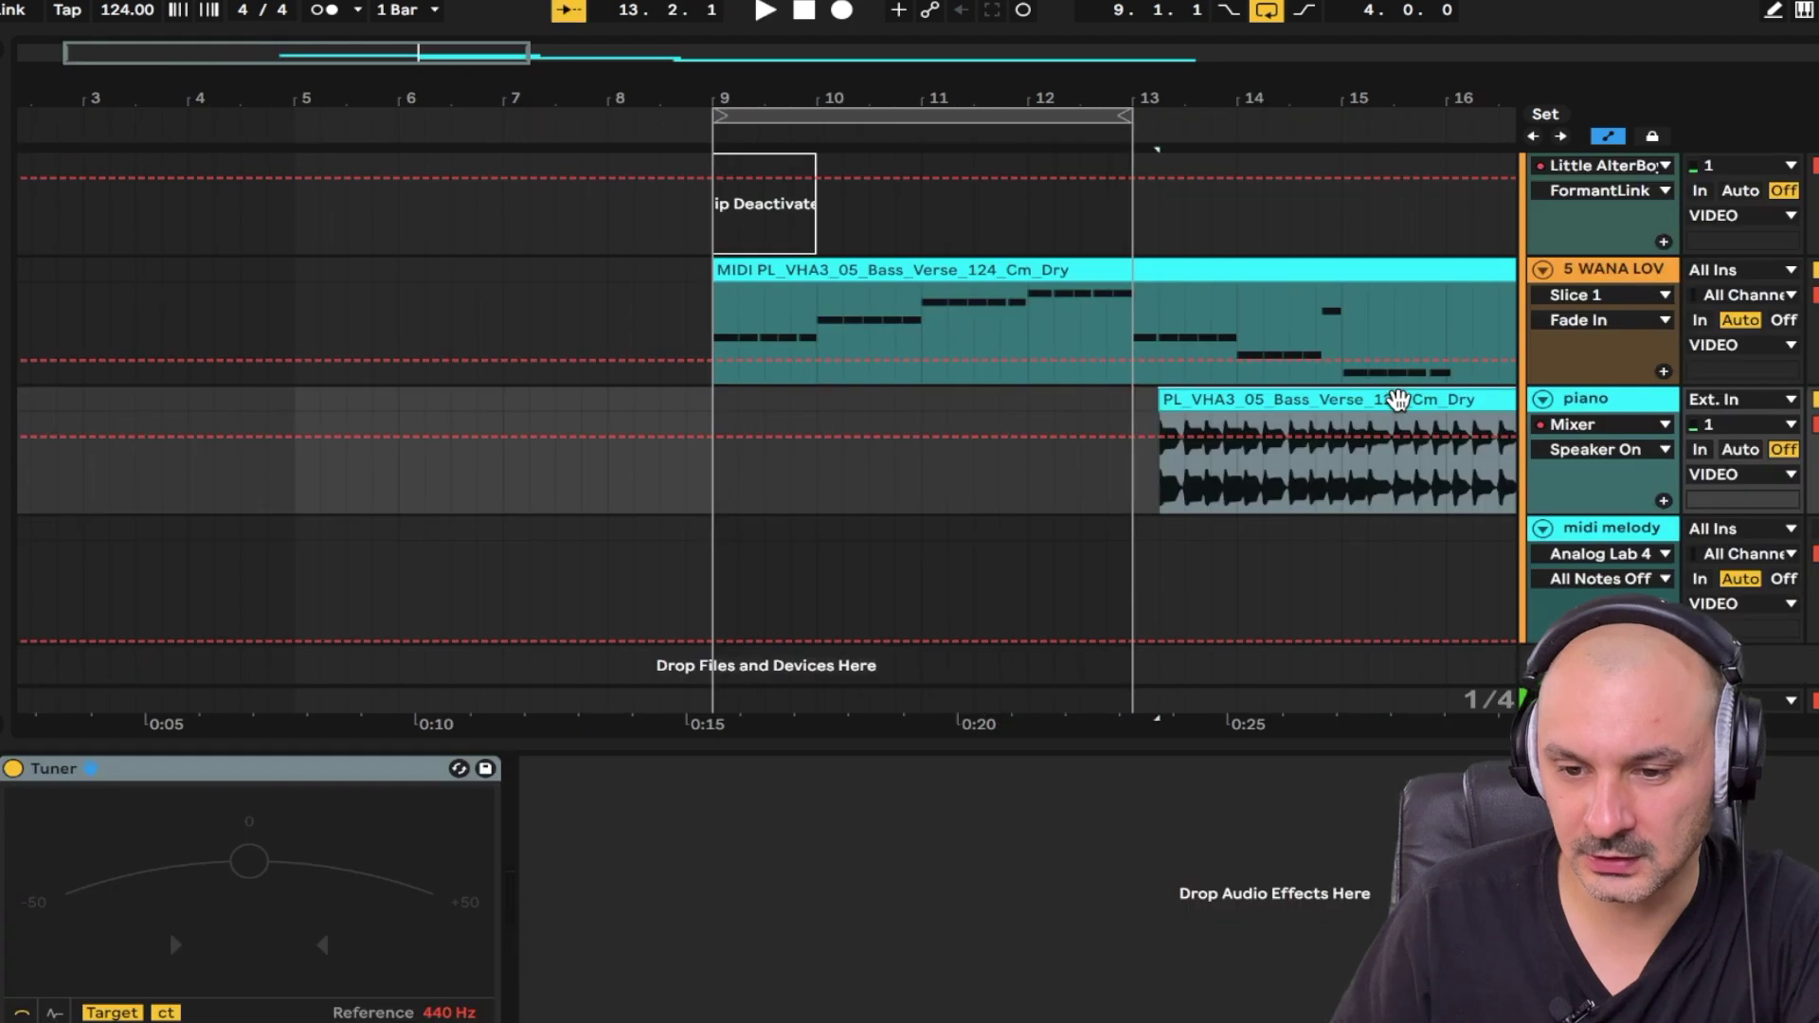
# Move the bass audio clip on the piano track to bar 9 and audition it together with the MIDI chops.
pyautogui.moveTo(1393, 396); pyautogui.dragTo(948, 416)
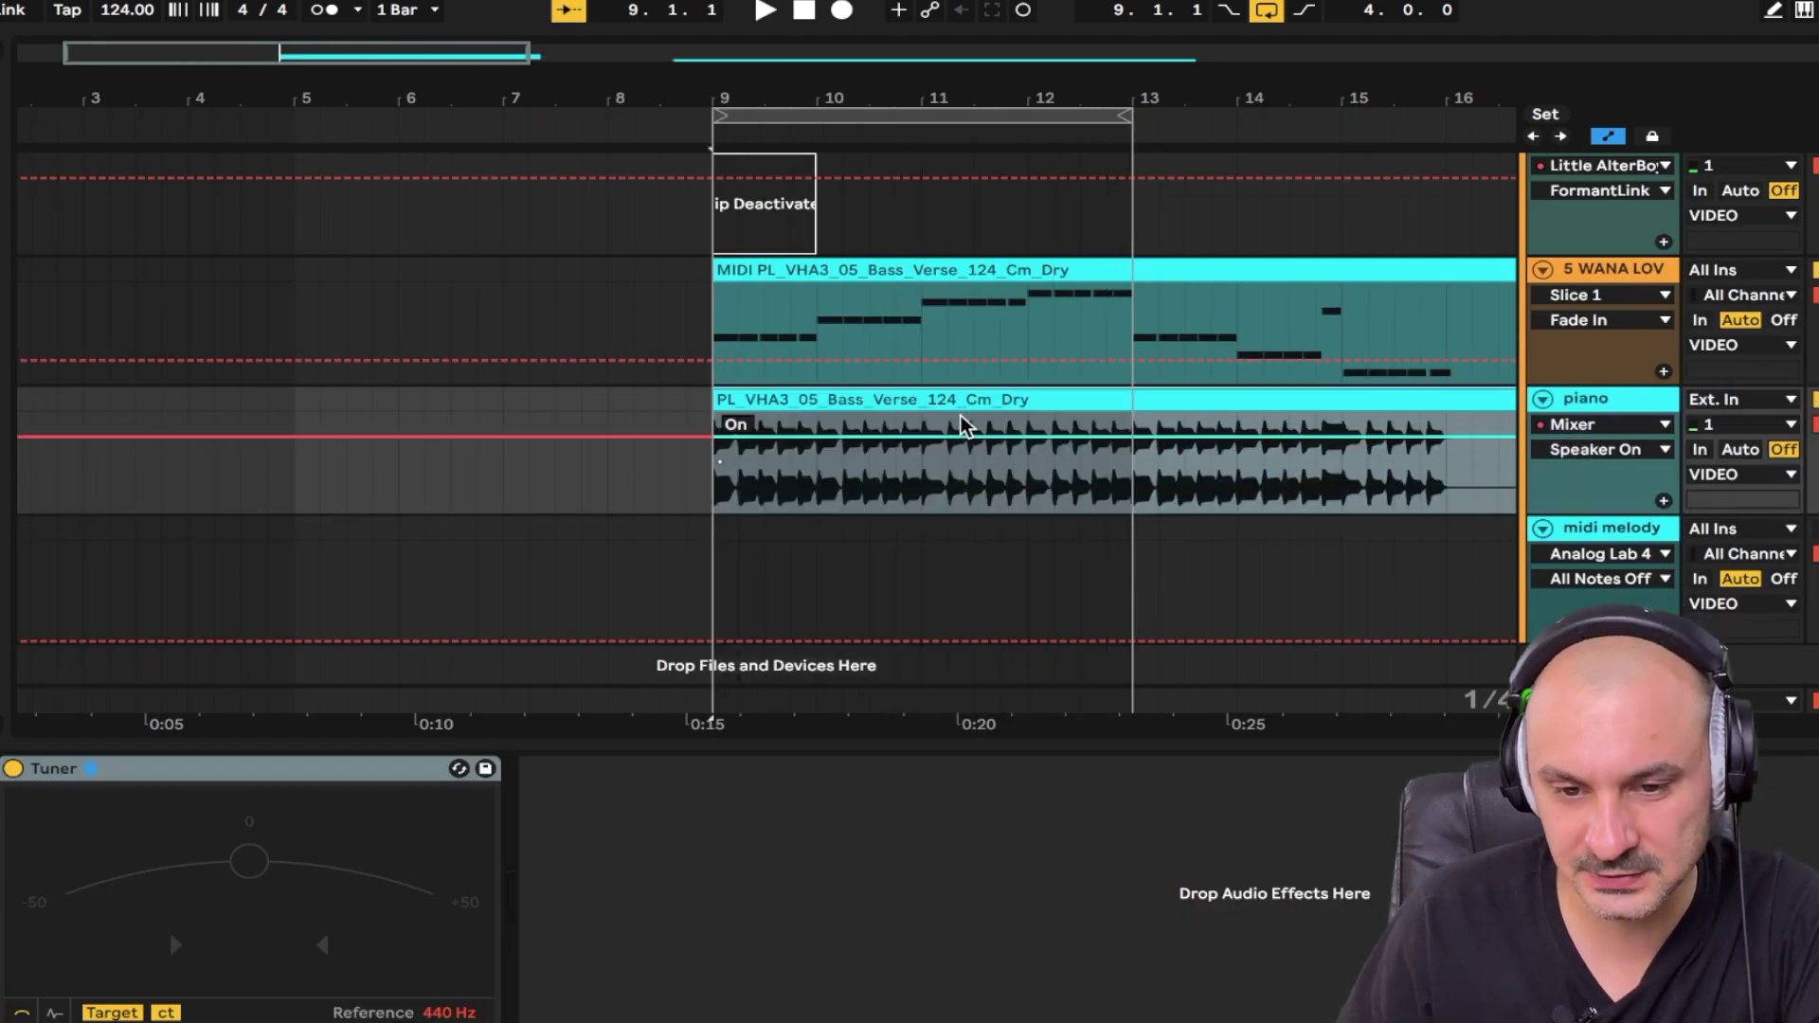
pyautogui.press('space')
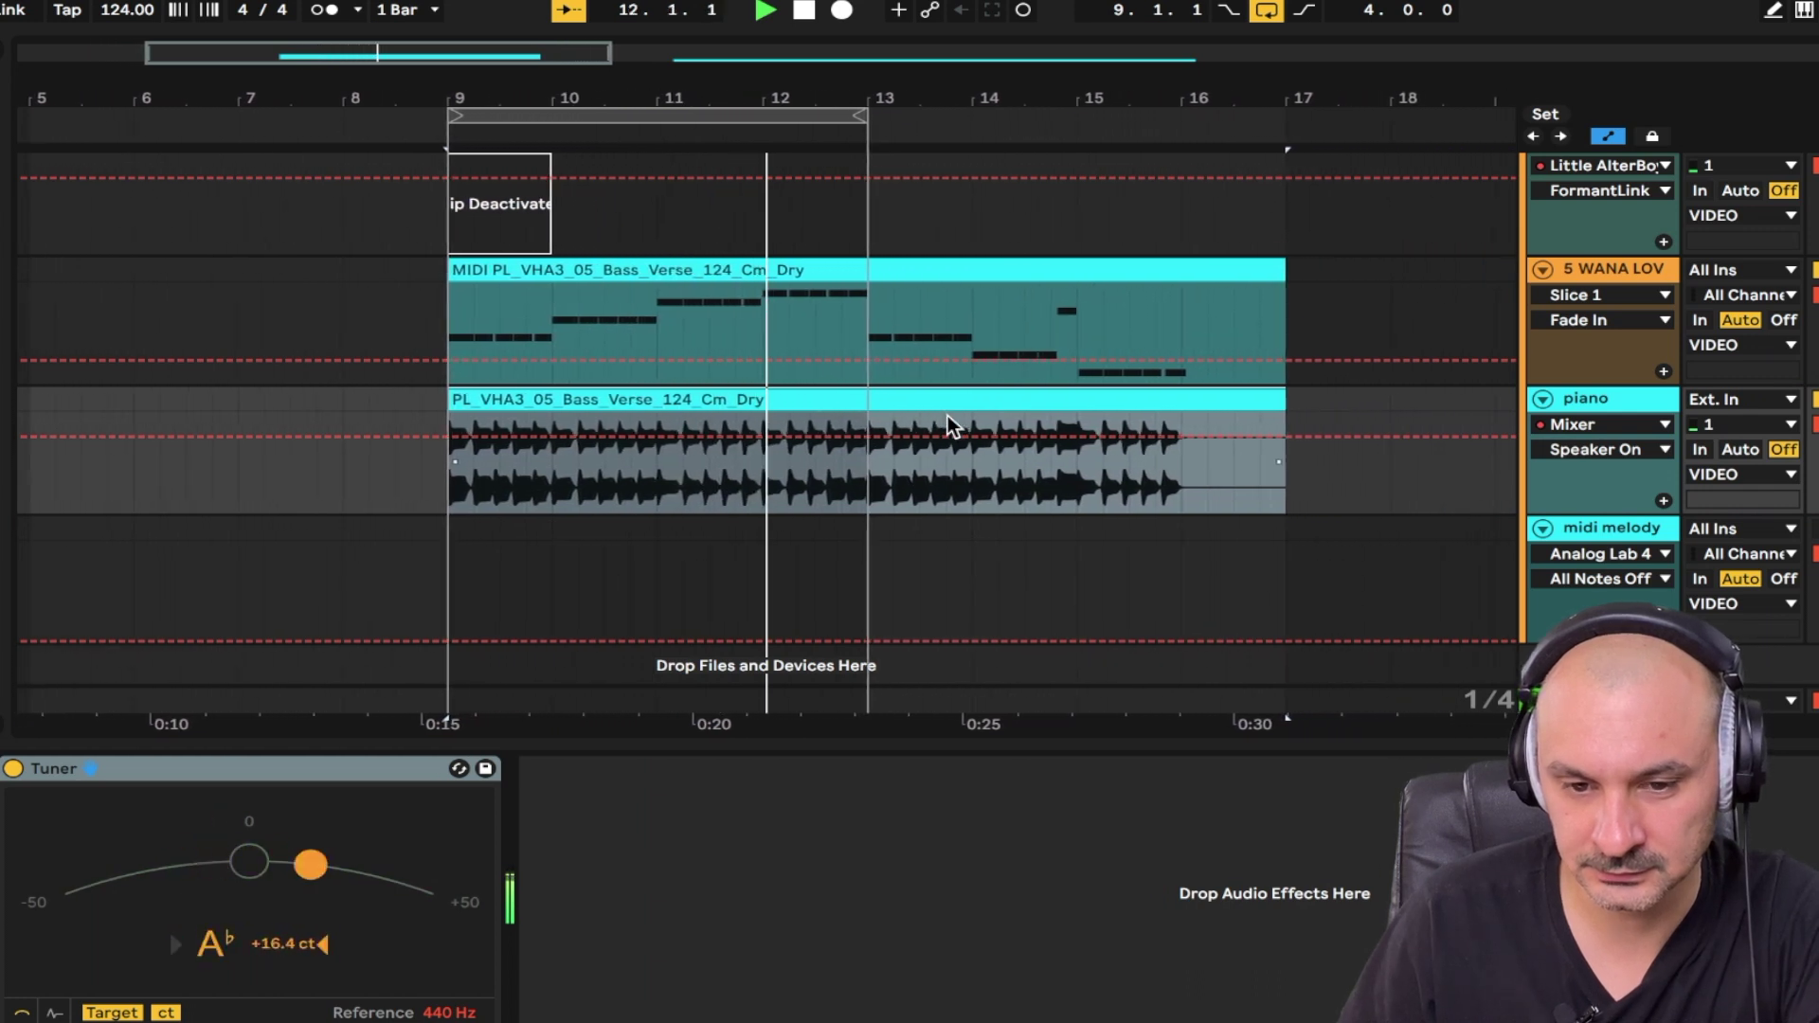
pyautogui.press('space')
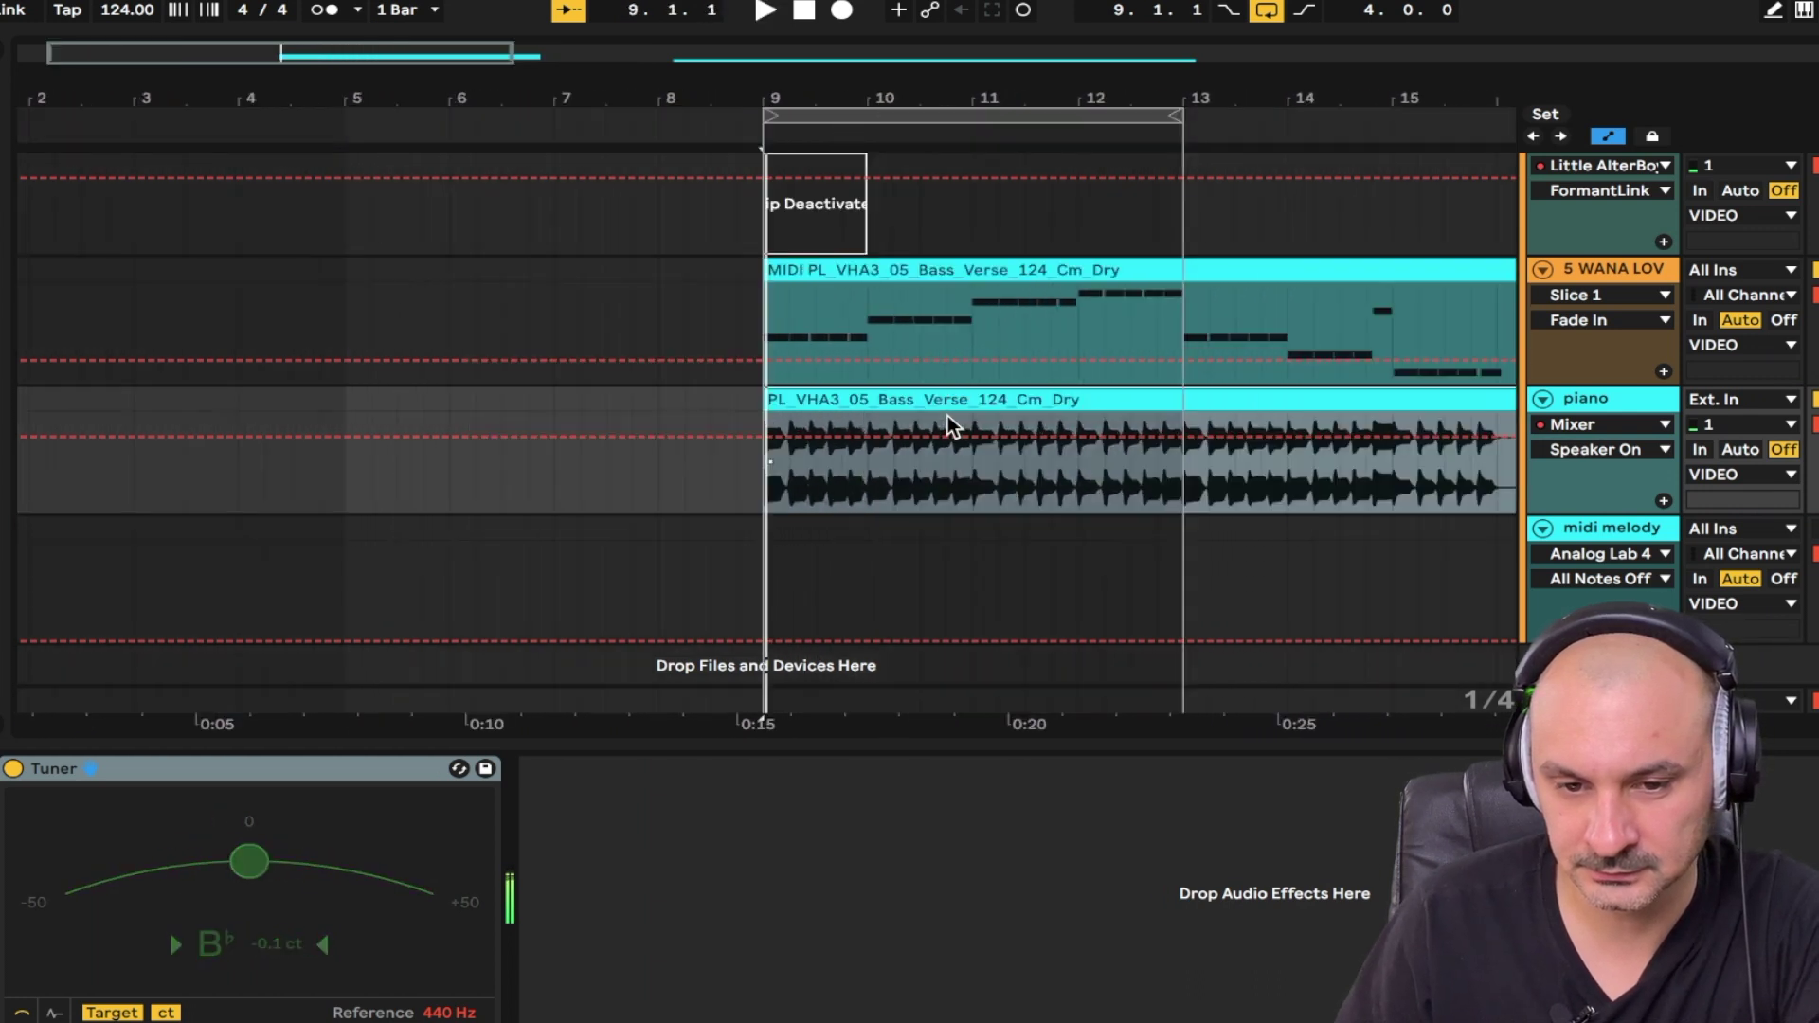